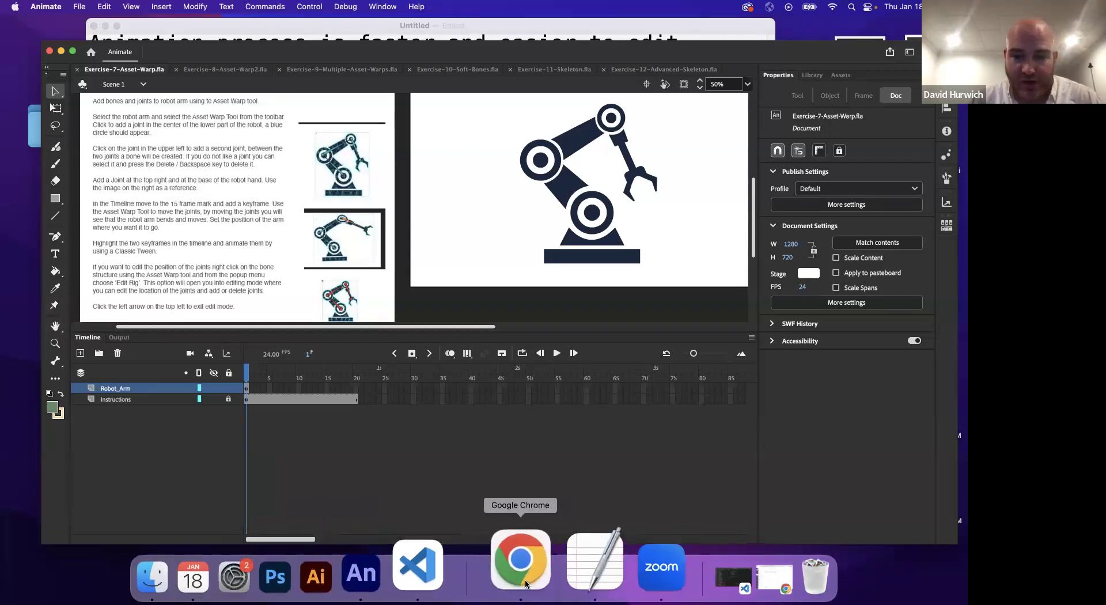
Step: Switch to TextEdit and add the line "Bones to your symbol" below the parent-child relationship note
left_click(554, 554)
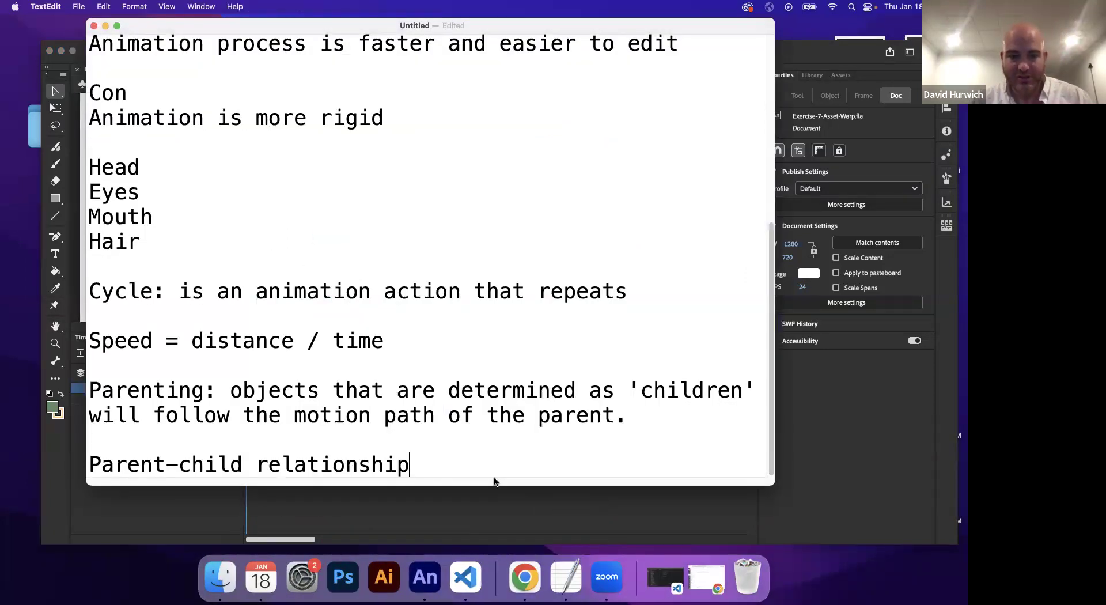
key("Return")
key("Return")
type("Bones")
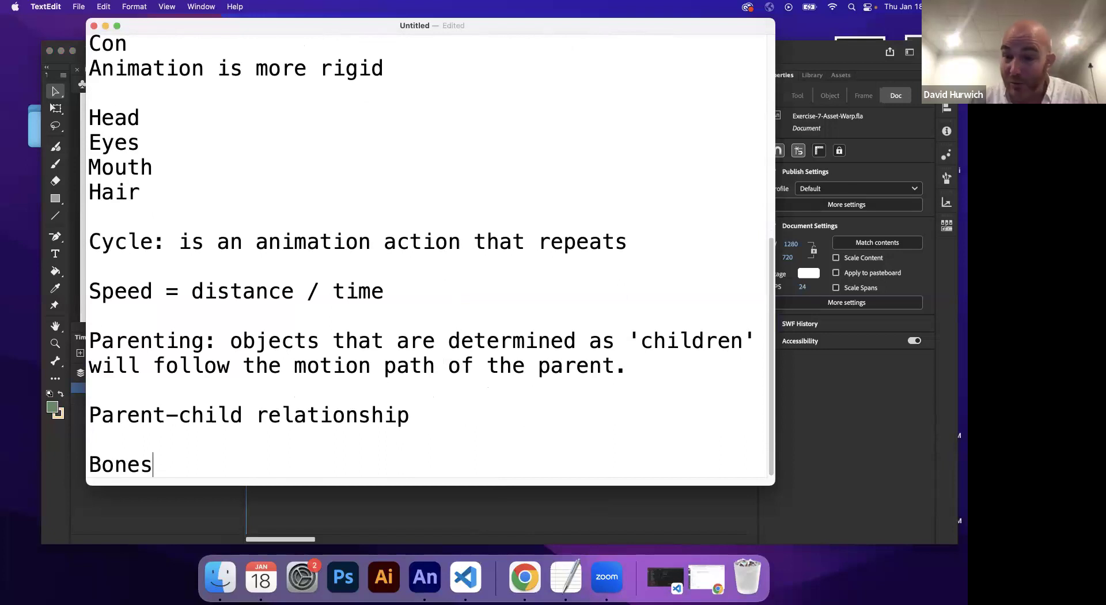
type(" to your symbol")
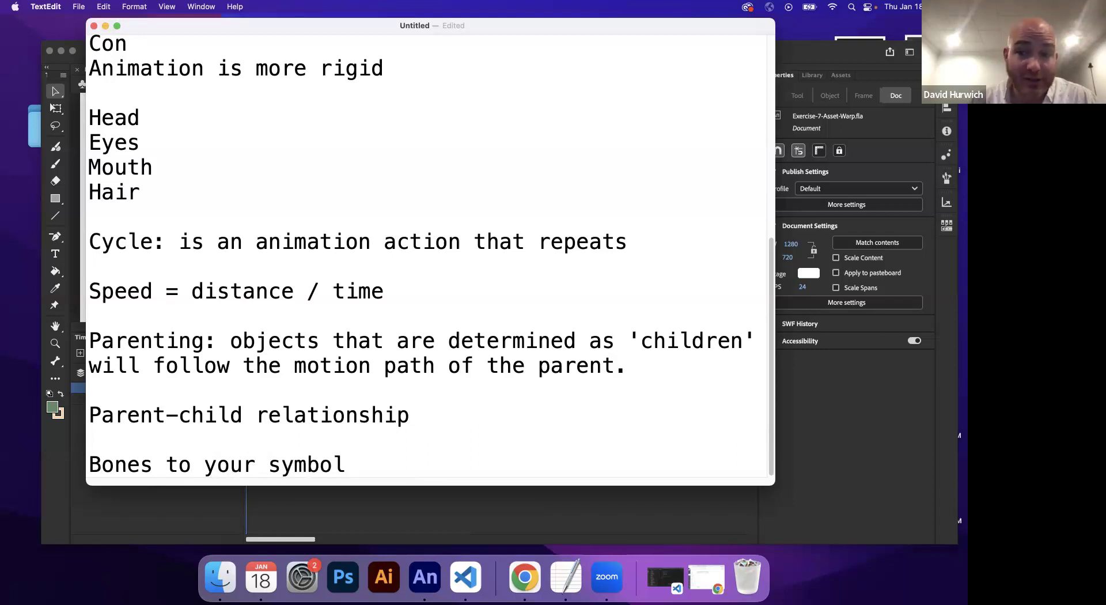
Step: Switch back to Animate and select the robot arm group on the stage
left_click(361, 497)
left_click(553, 193)
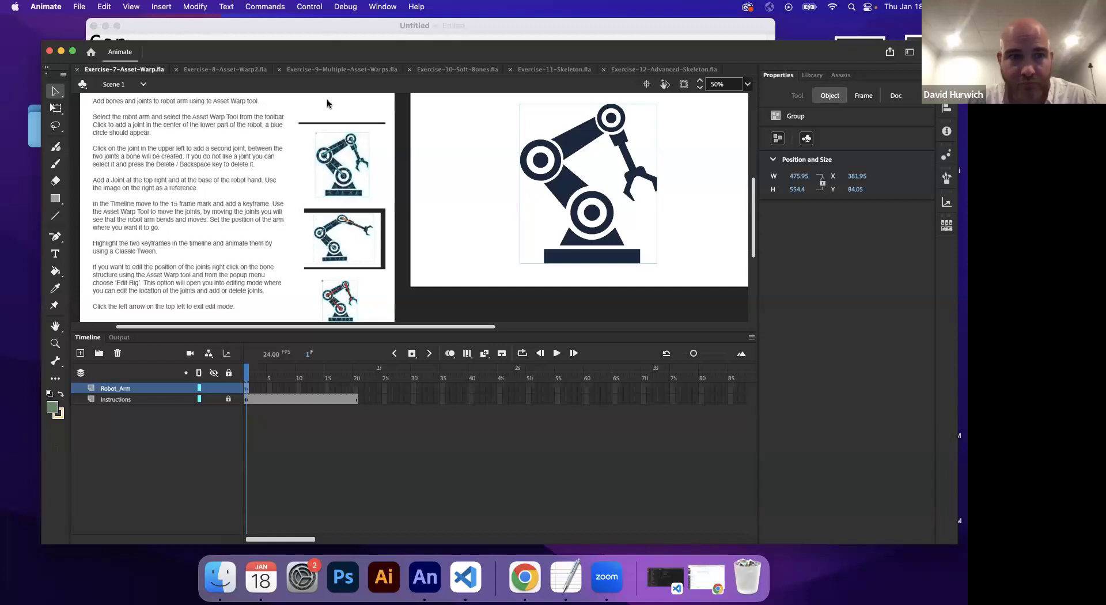
left_click(192, 7)
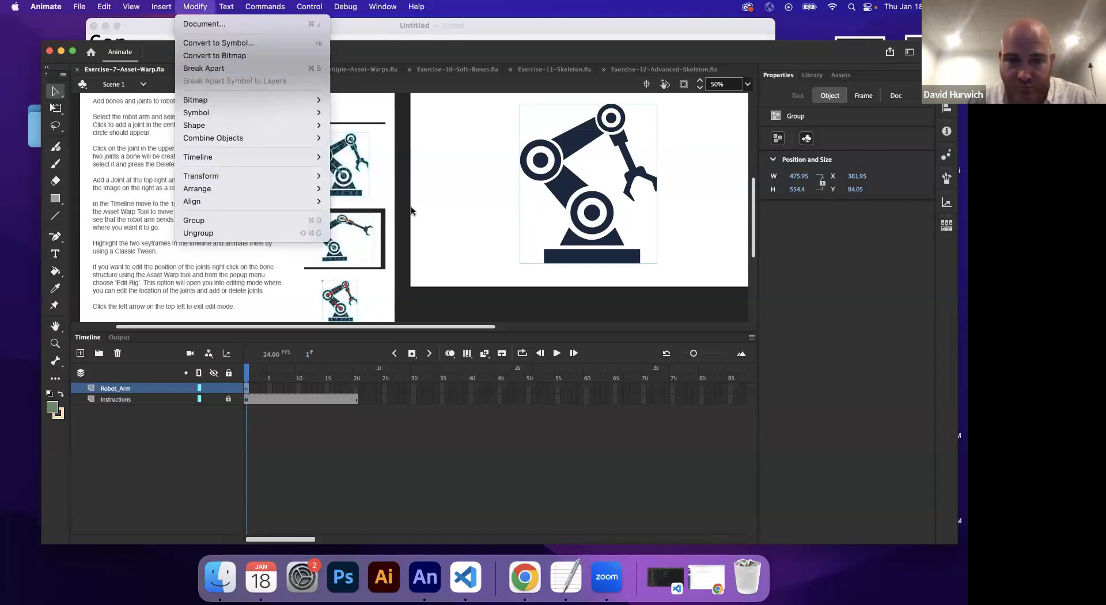
left_click(442, 499)
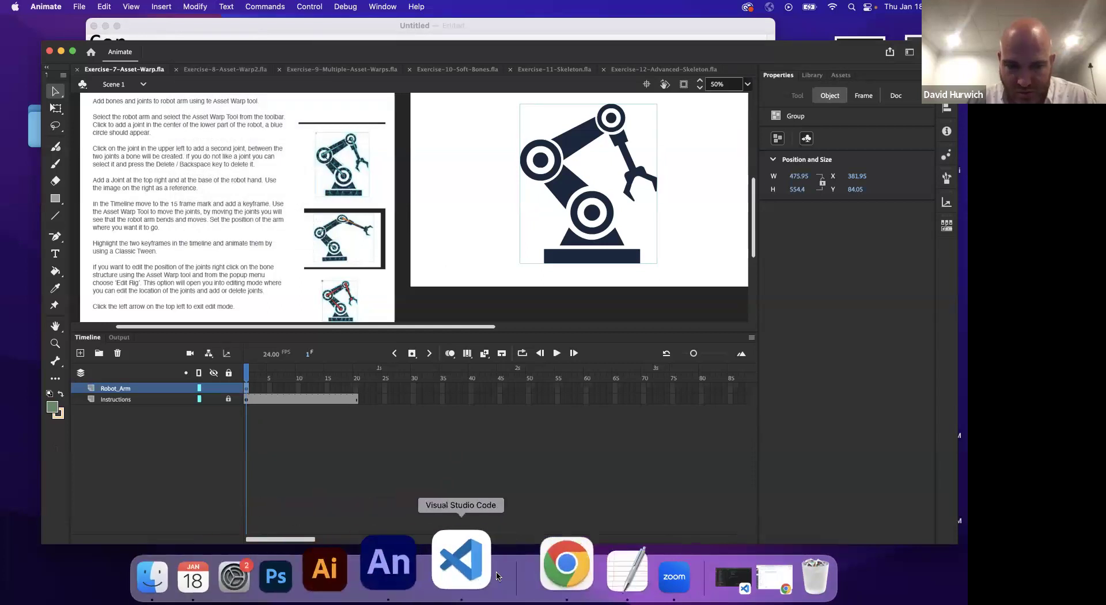
left_click(567, 571)
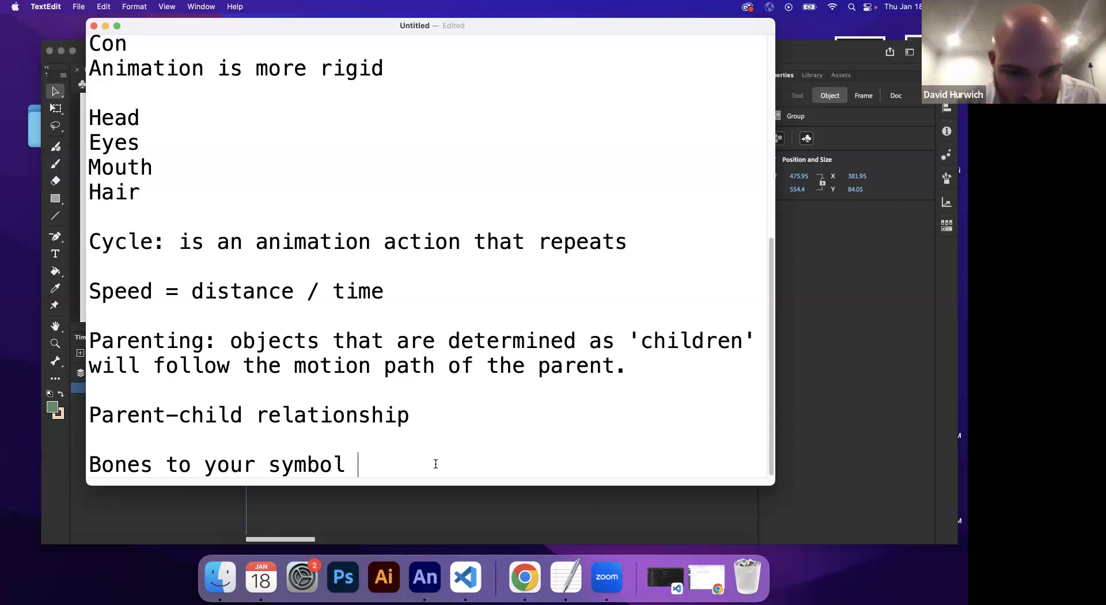
left_click(408, 493)
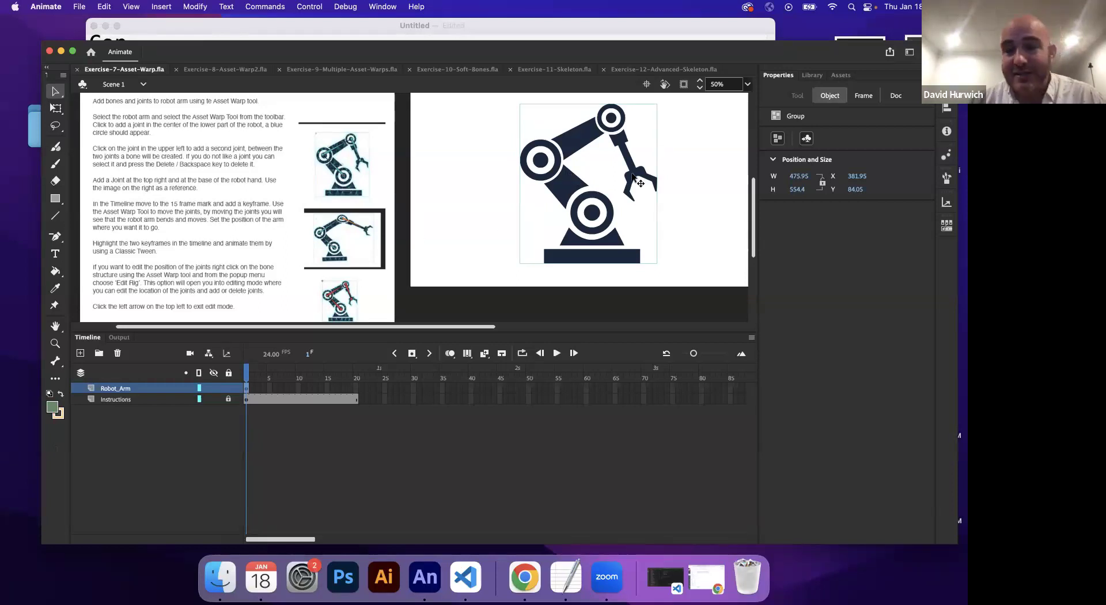
Step: Check the document's library and preview the Instruction-asset-warp.jpg item
left_click_drag(640, 223, 598, 241)
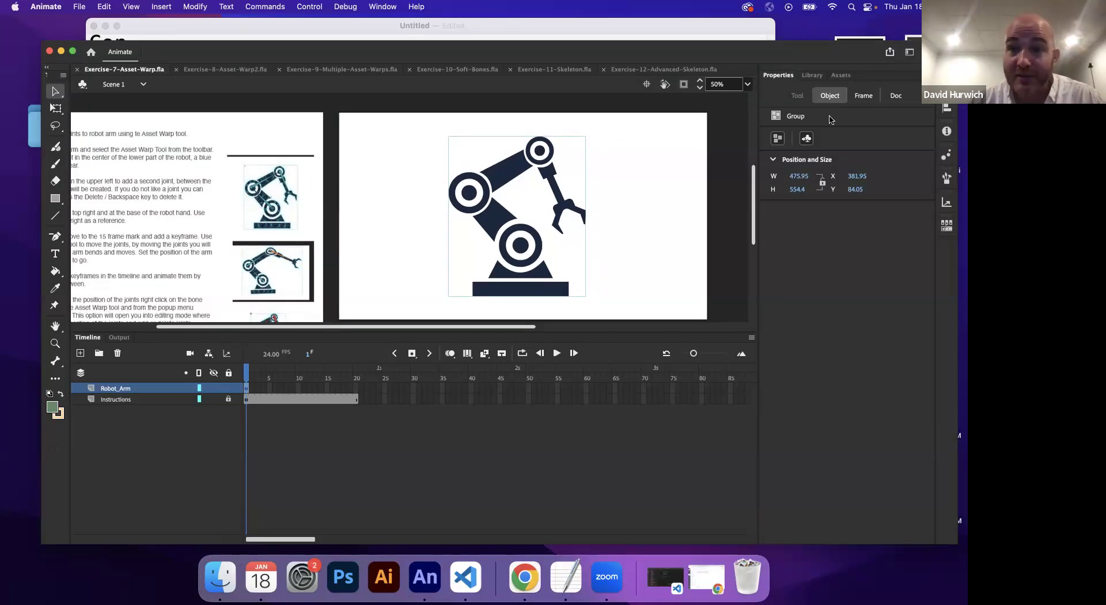
left_click(813, 75)
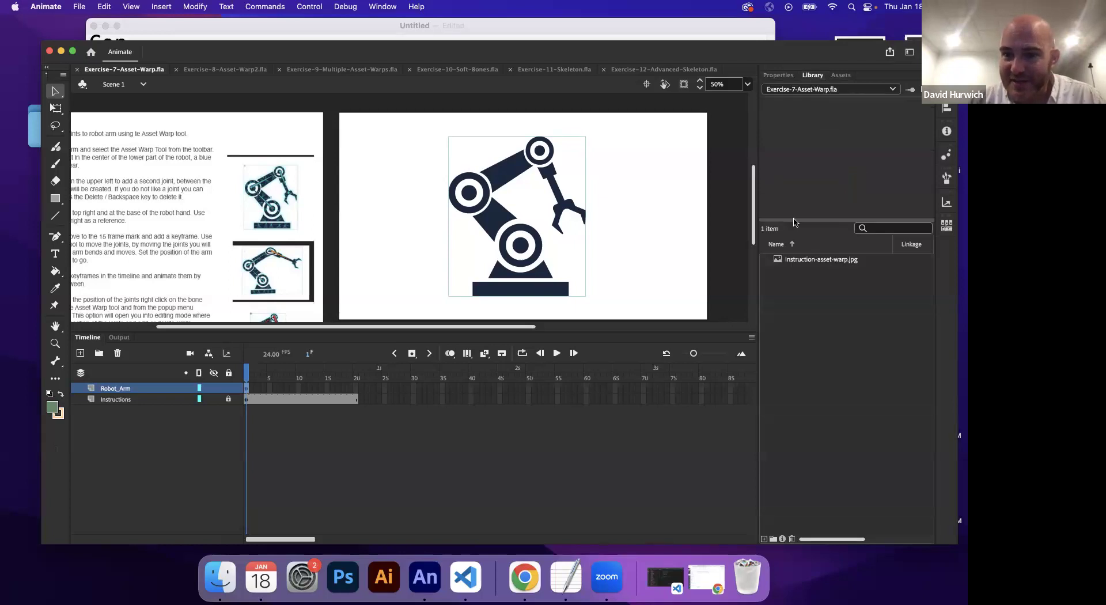
left_click(800, 259)
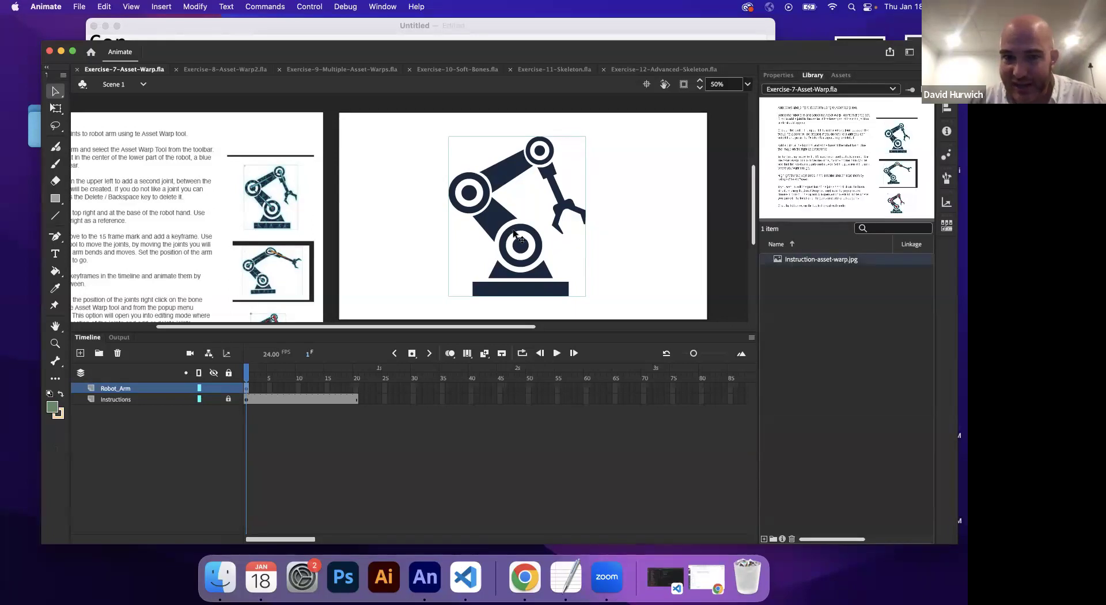
left_click(781, 75)
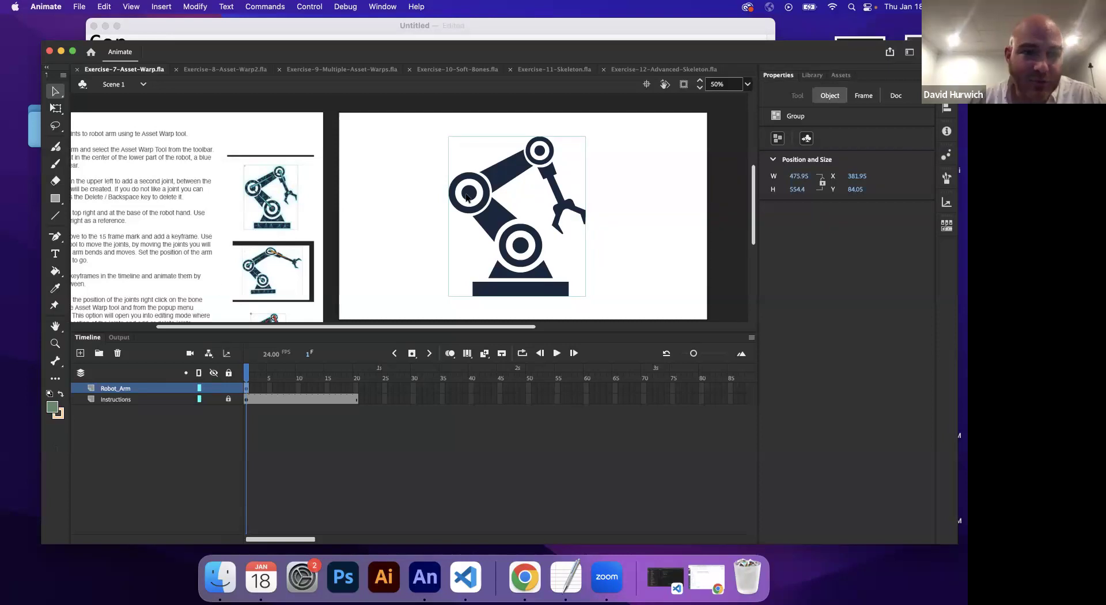
Step: Select the robot arm and place a first Asset Warp joint at the centre of the circle above its base
left_click(212, 273)
scroll(219, 271, "left", 4)
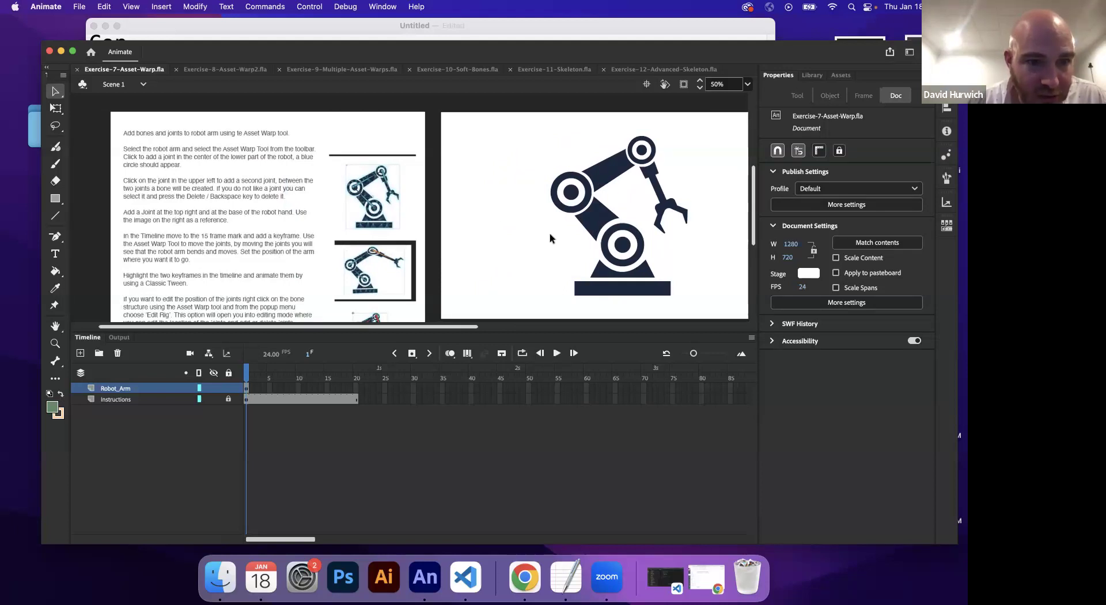
scroll(536, 230, "right", 2)
scroll(536, 230, "down", 1)
scroll(526, 224, "right", 3)
scroll(527, 224, "down", 1)
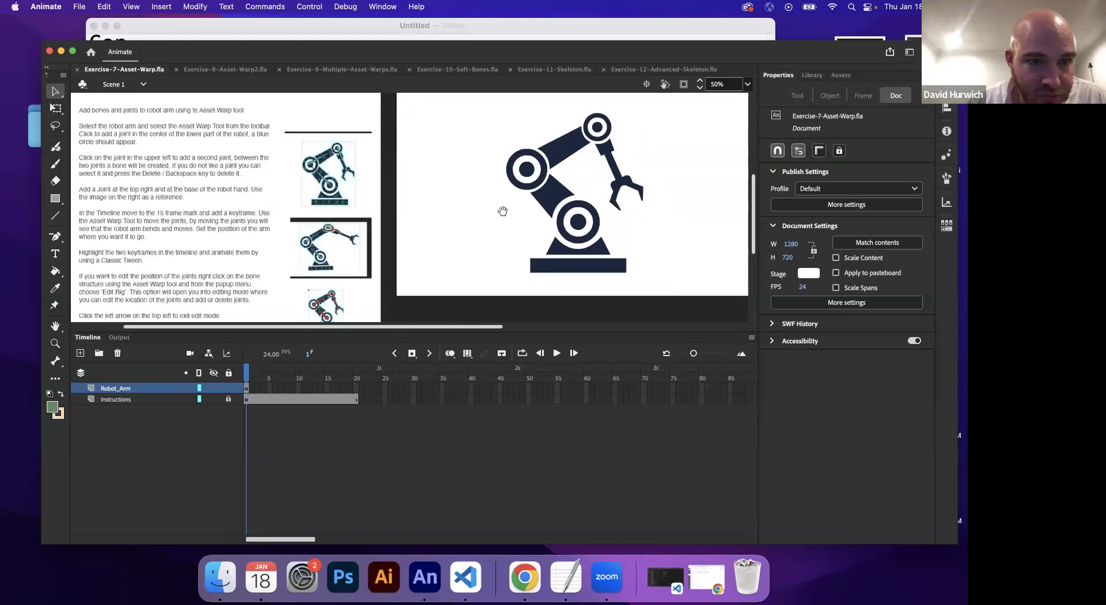
left_click(530, 212)
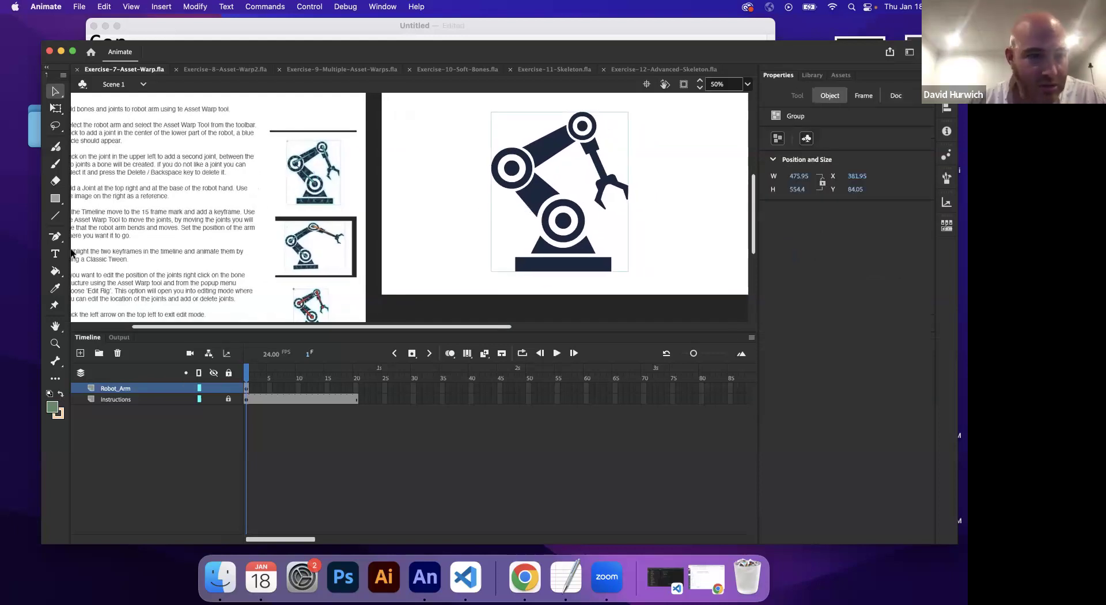
left_click(53, 305)
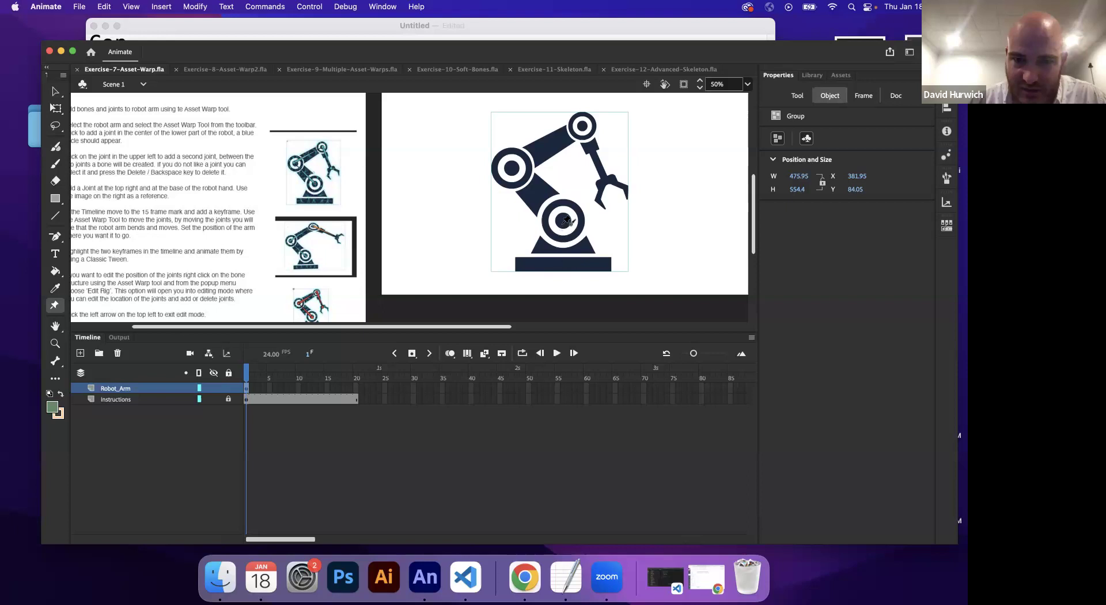
left_click(568, 218)
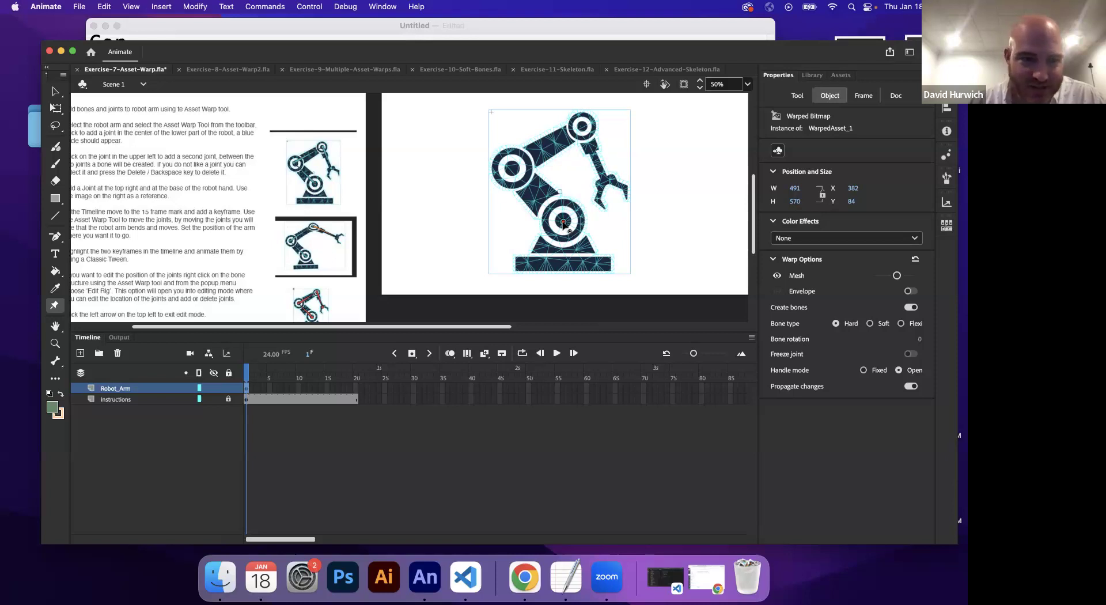
Step: Add Asset Warp joints at the elbow circle, the top circle and the base of the claw to form three bones
left_click(512, 167)
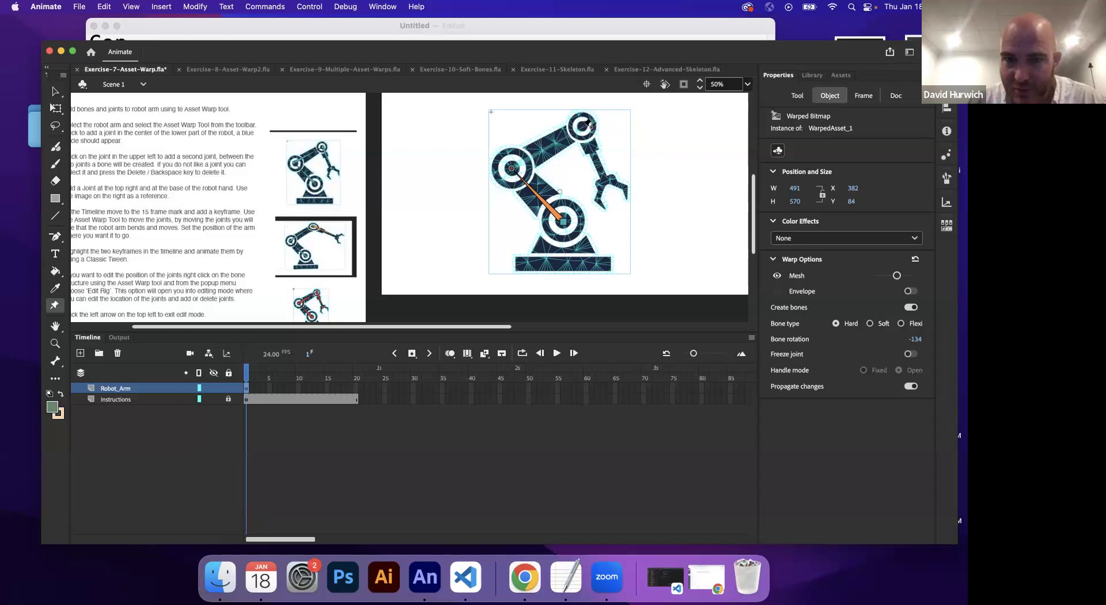
left_click(583, 125)
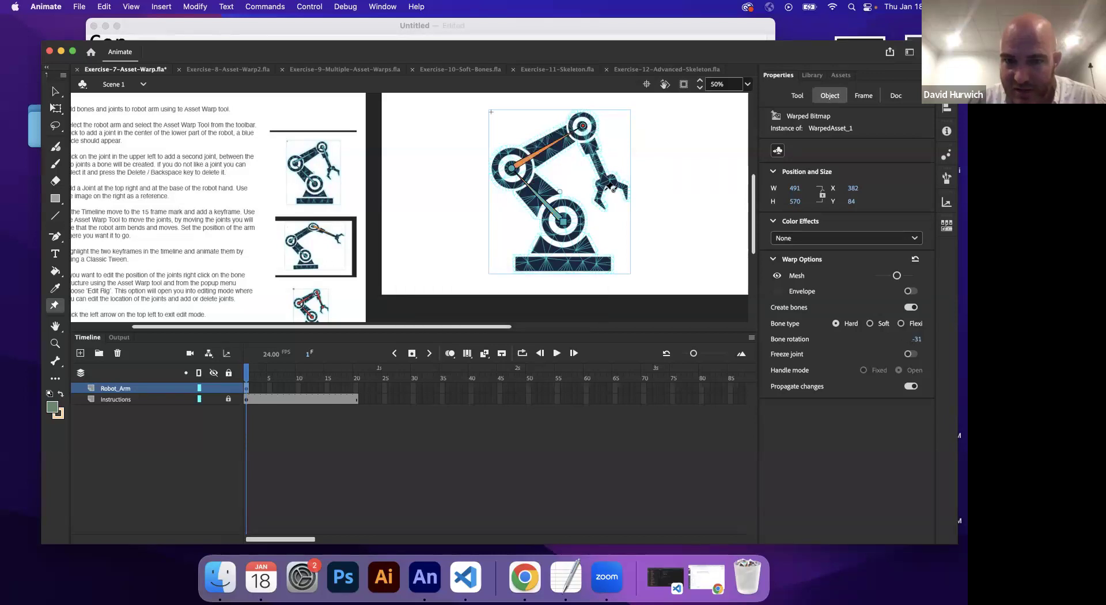
left_click(607, 184)
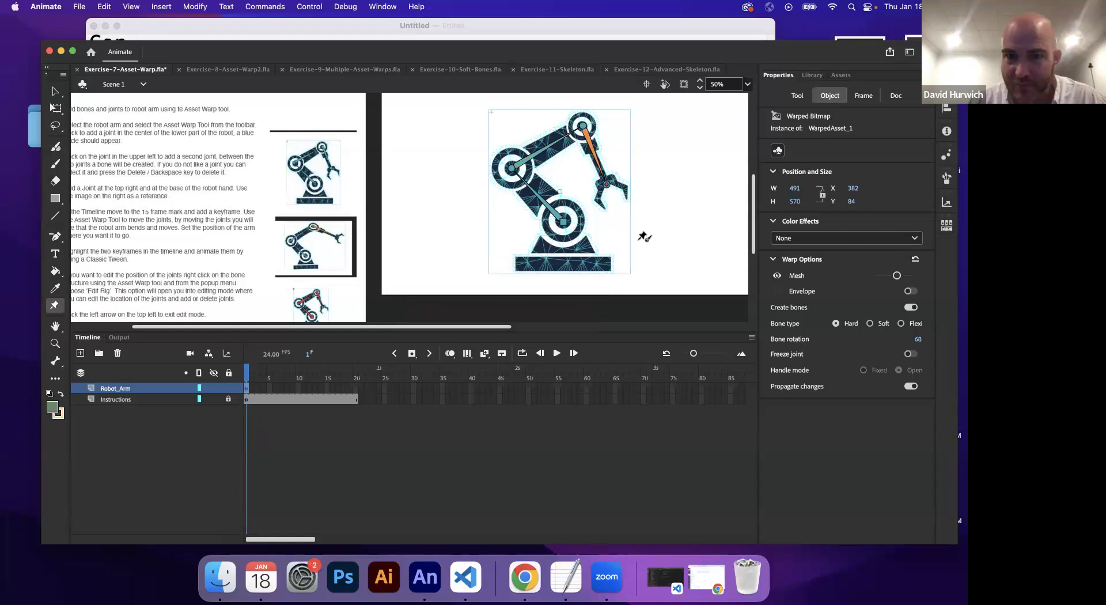
Step: Leave the Asset Warp tool and preview the WarpedAsset_1 item in the library
left_click(55, 94)
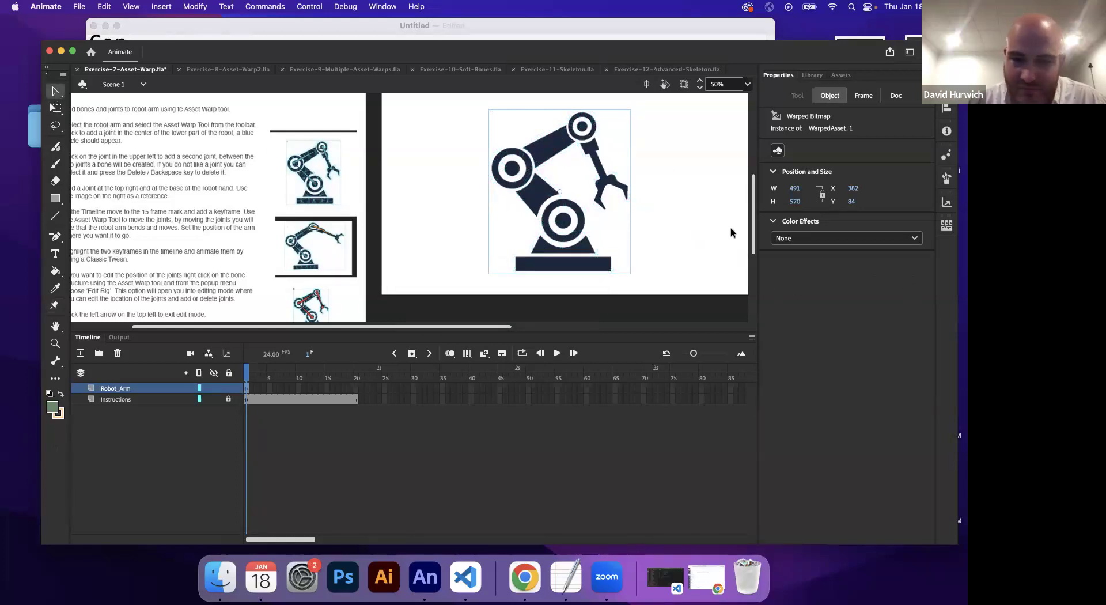
left_click(812, 75)
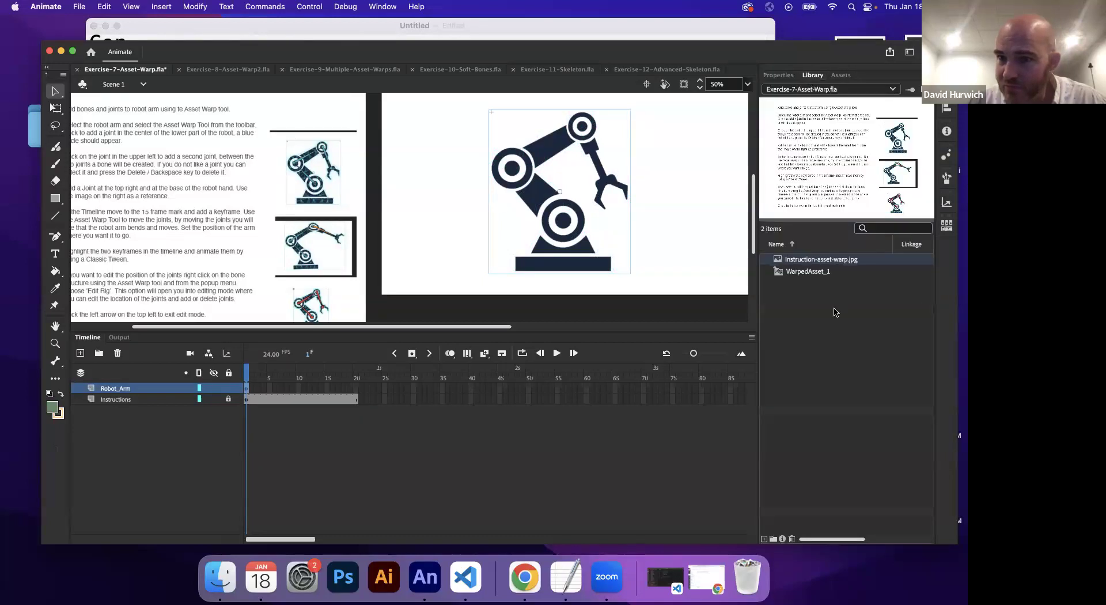
left_click(803, 273)
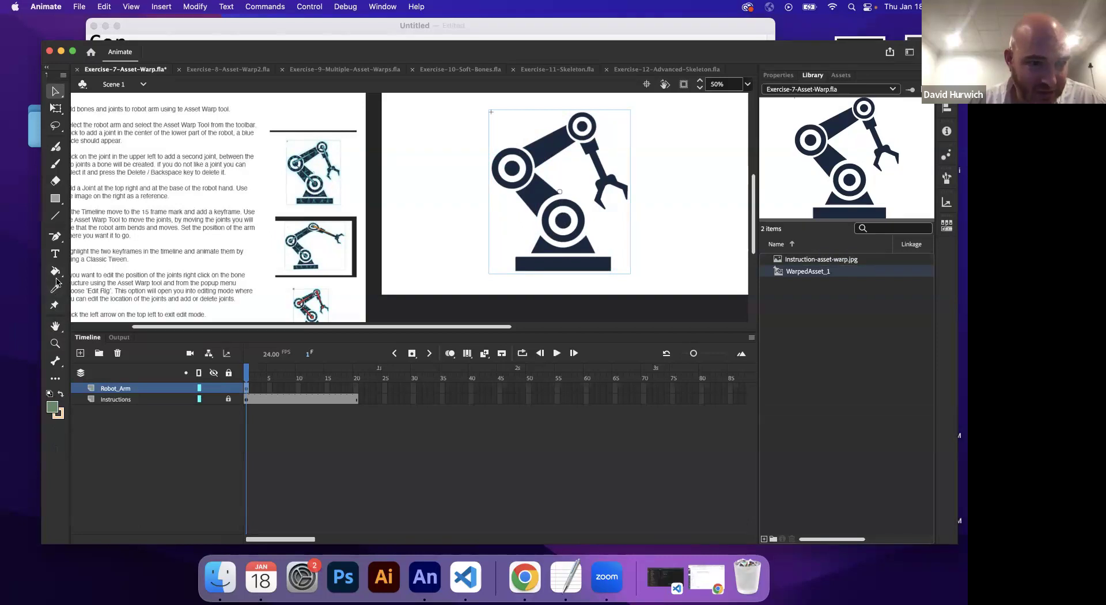
Step: Swing the forearm outward from the body by moving the claw joint with the Asset Warp tool
left_click(54, 305)
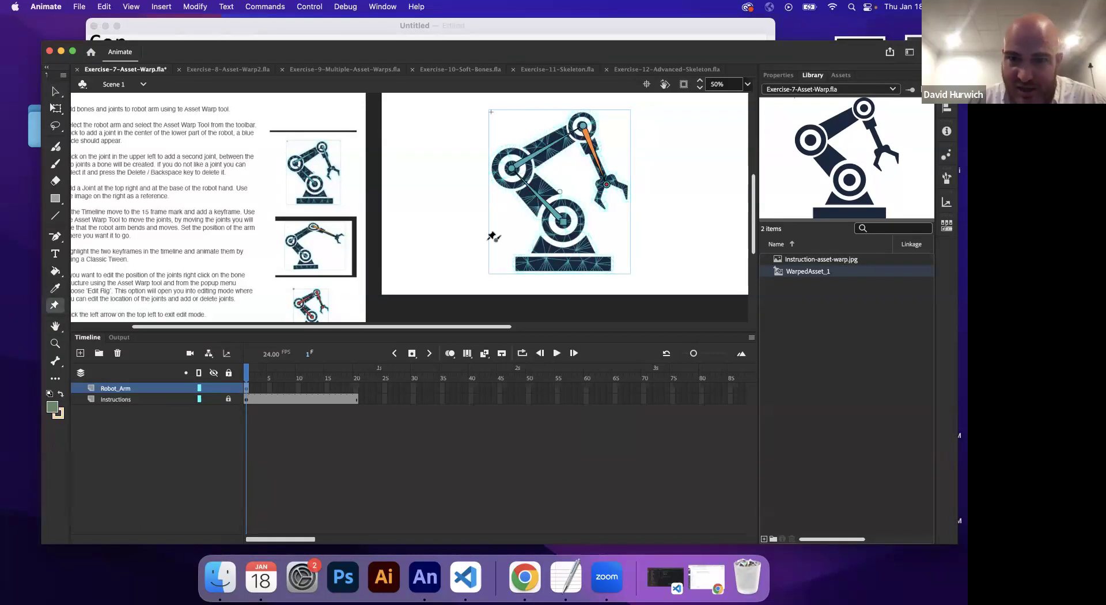
left_click_drag(607, 185, 681, 184)
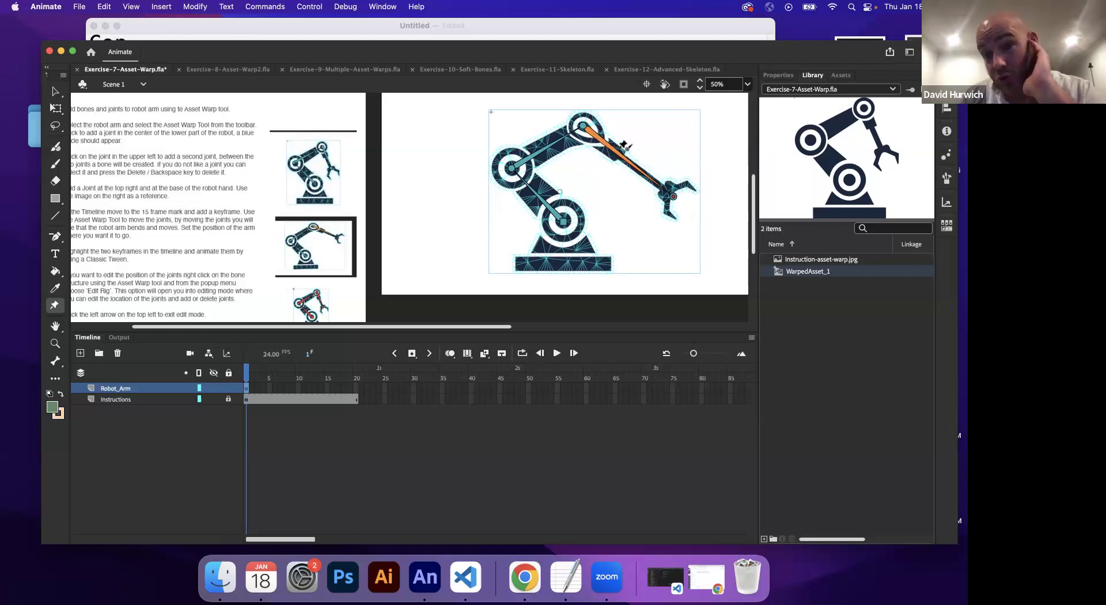
left_click_drag(673, 196, 692, 167)
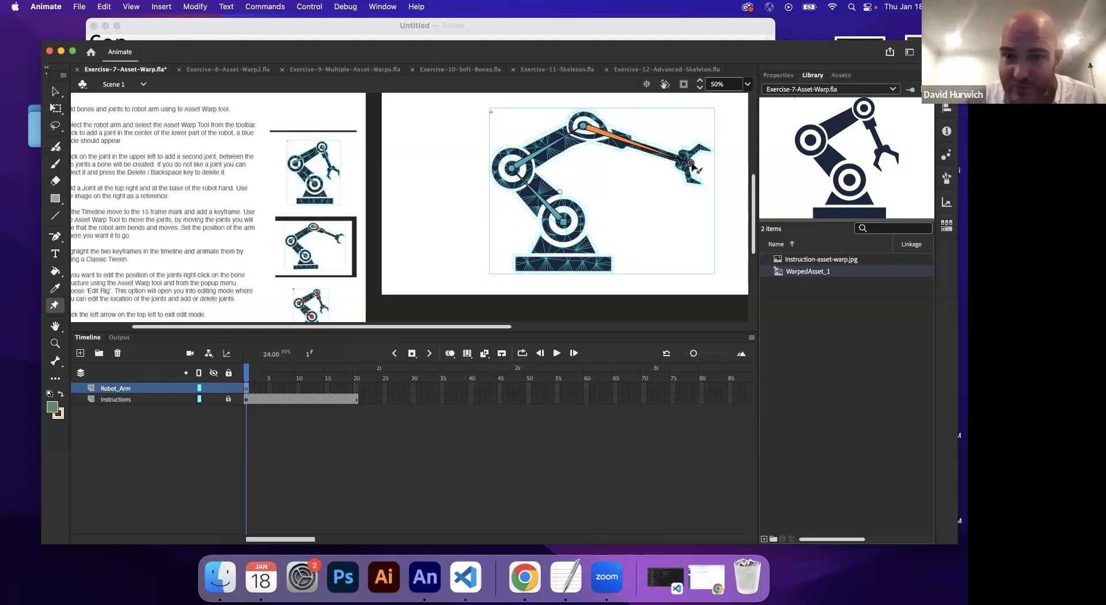
left_click_drag(691, 164, 654, 191)
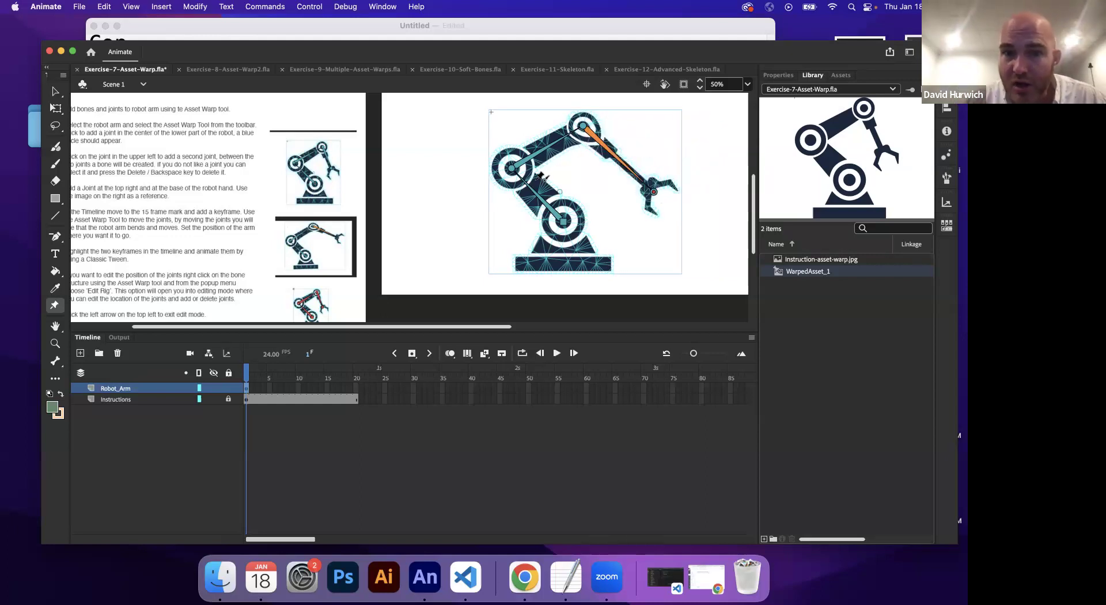
Step: Raise the upper arm slightly by its bone and nudge the base joint downward
mouse_move(536, 157)
left_mouse_down()
mouse_move(540, 140)
mouse_move(547, 146)
left_mouse_up()
left_click(562, 222)
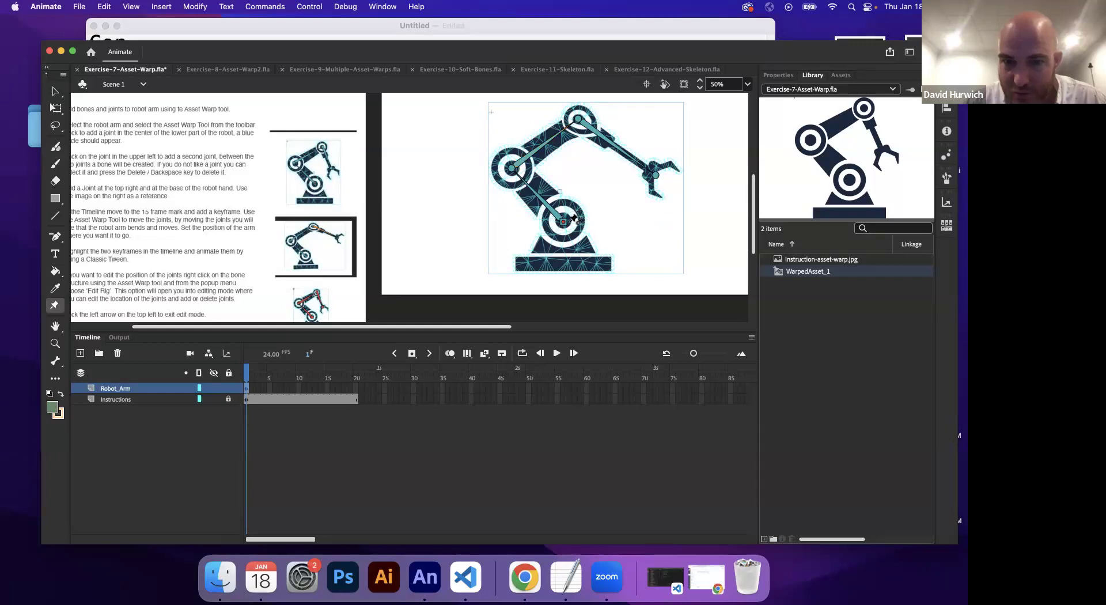
left_click_drag(562, 226, 561, 231)
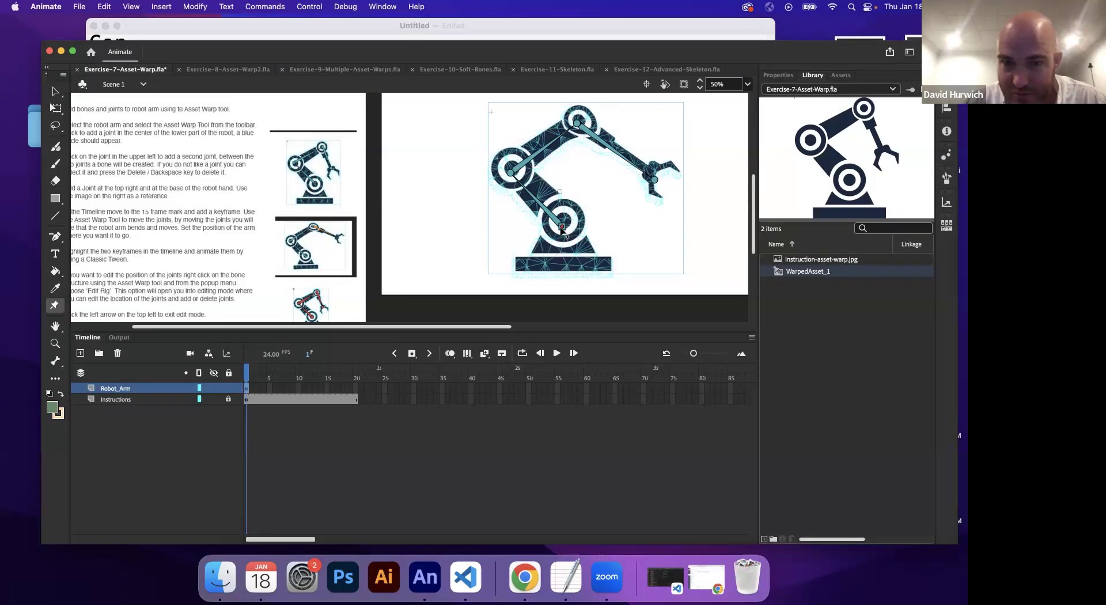
Step: Try to lower the elbow joint of the robot arm, and undo the move
left_click_drag(510, 175, 503, 216)
key("super+z")
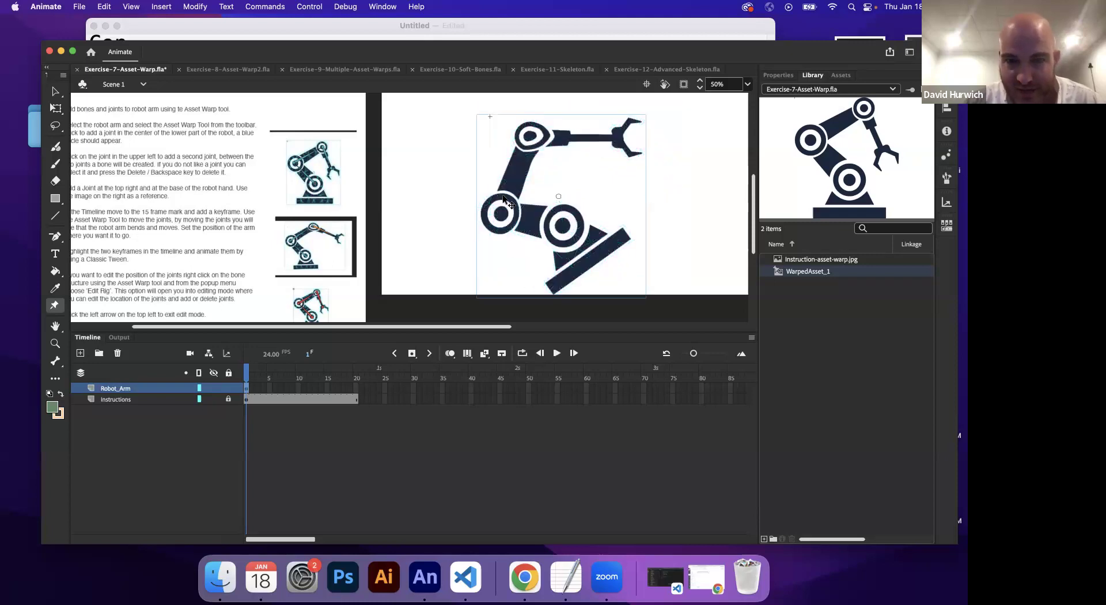
key("super+z")
Step: Pose the upper arm by rotating its bone about the elbow joint, bringing the top joint outward and lower
left_click(523, 154)
left_click(581, 139)
left_click_drag(597, 141, 614, 139)
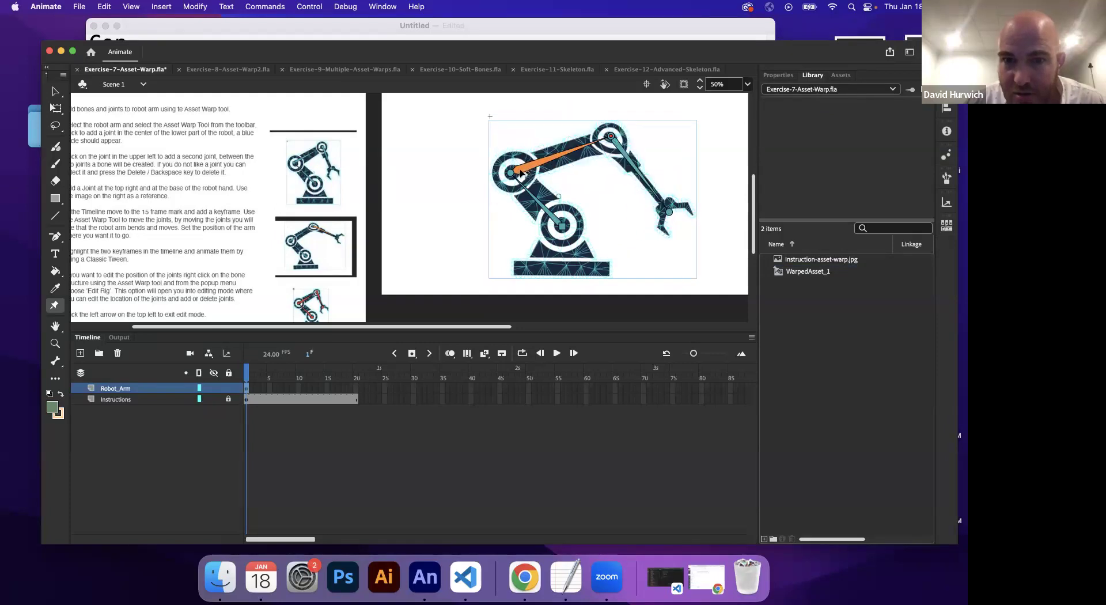
left_click_drag(516, 170, 516, 171)
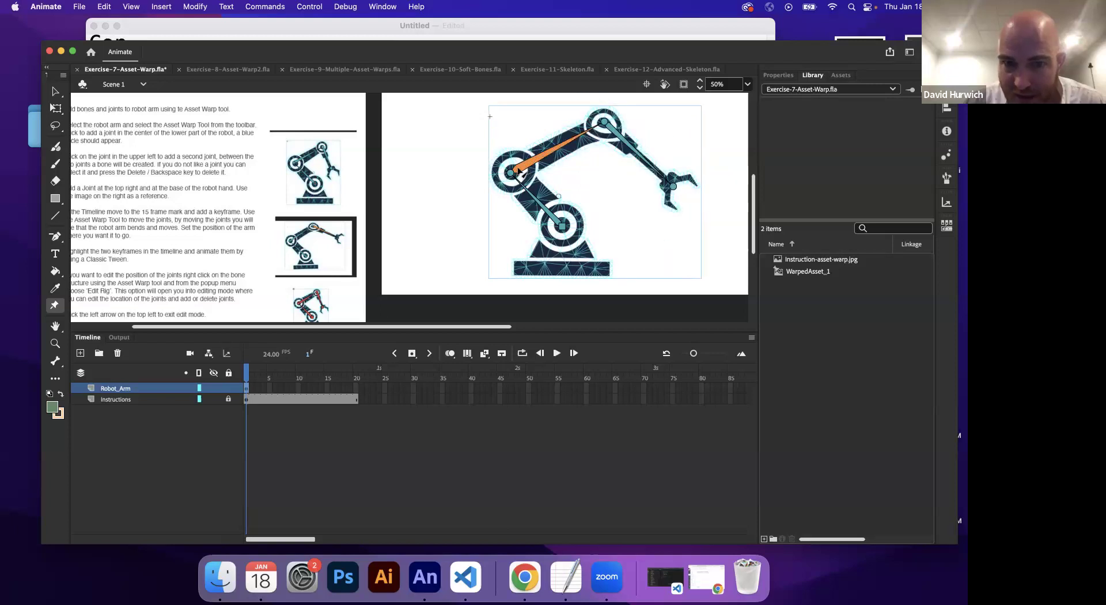
left_click(514, 177)
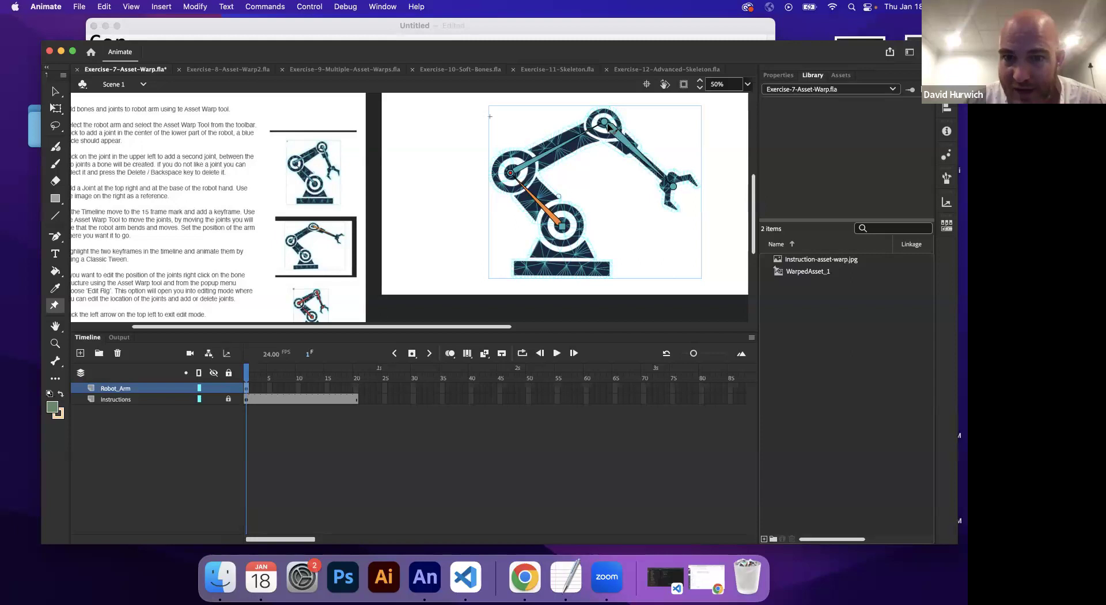
left_click(587, 136)
left_click_drag(587, 139, 611, 140)
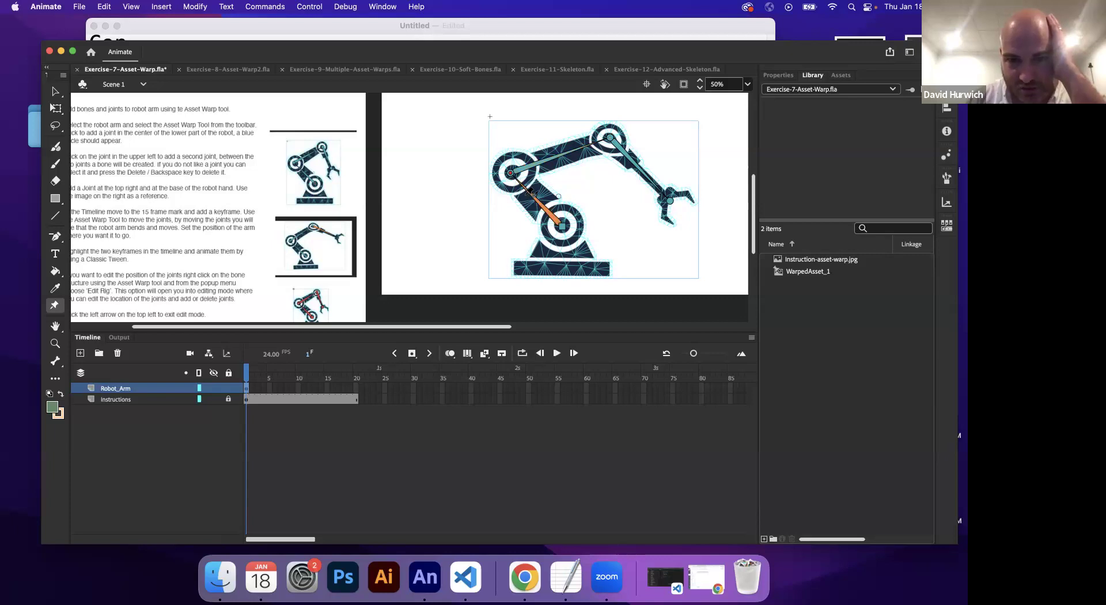
left_click_drag(533, 193, 520, 185)
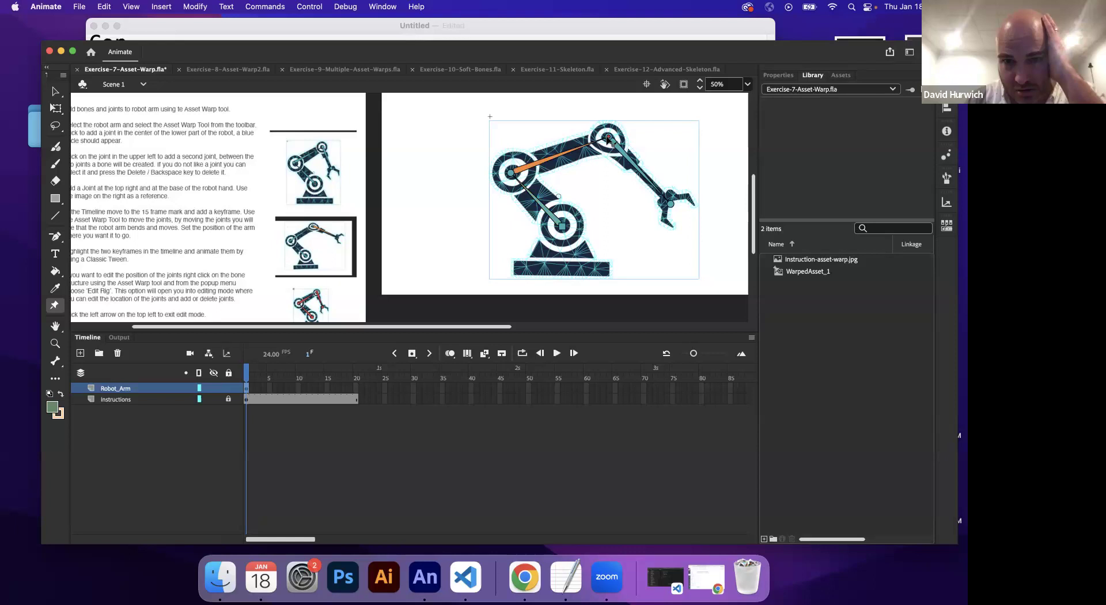
Step: Rotate the robot's upper arm bone upward about the elbow joint so the arm reaches up above the base
left_click_drag(609, 140, 535, 135)
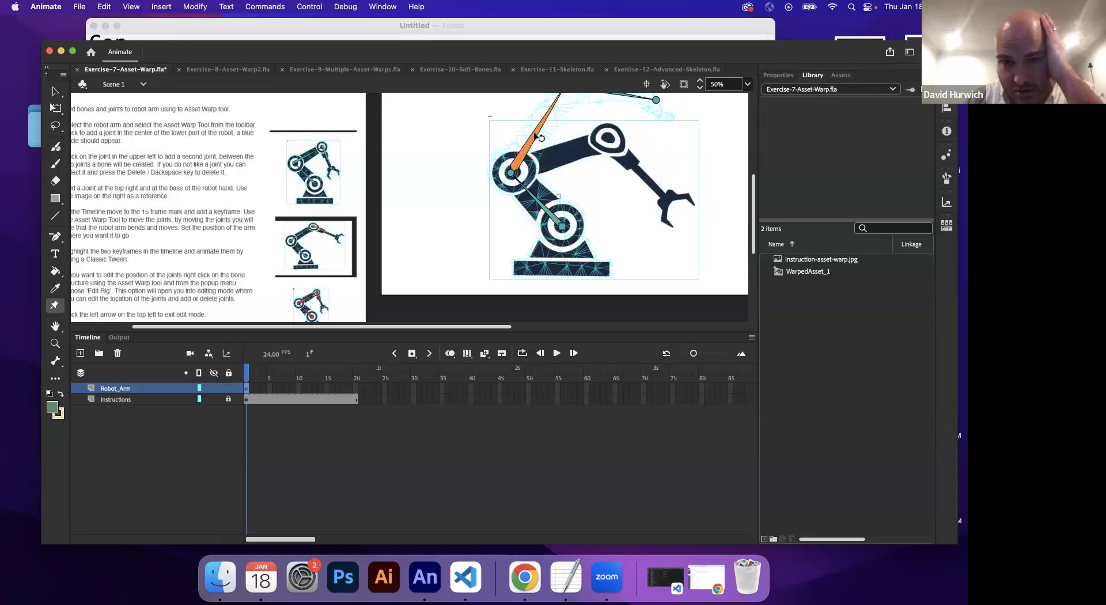
scroll(579, 150, "down", 2)
scroll(578, 150, "up", 8)
scroll(578, 156, "down", 3)
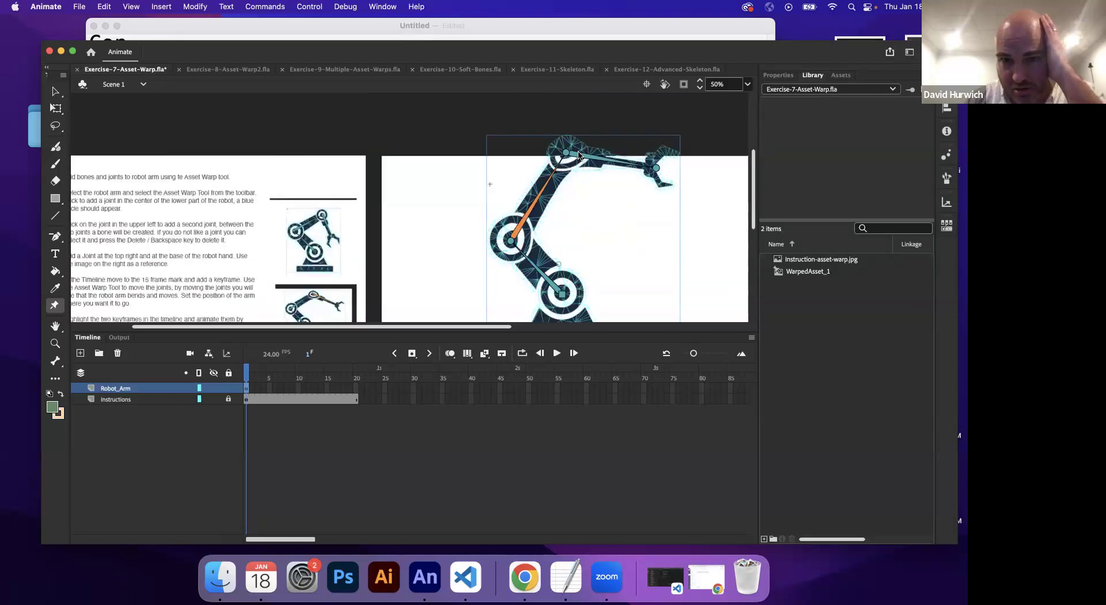
key("super+minus")
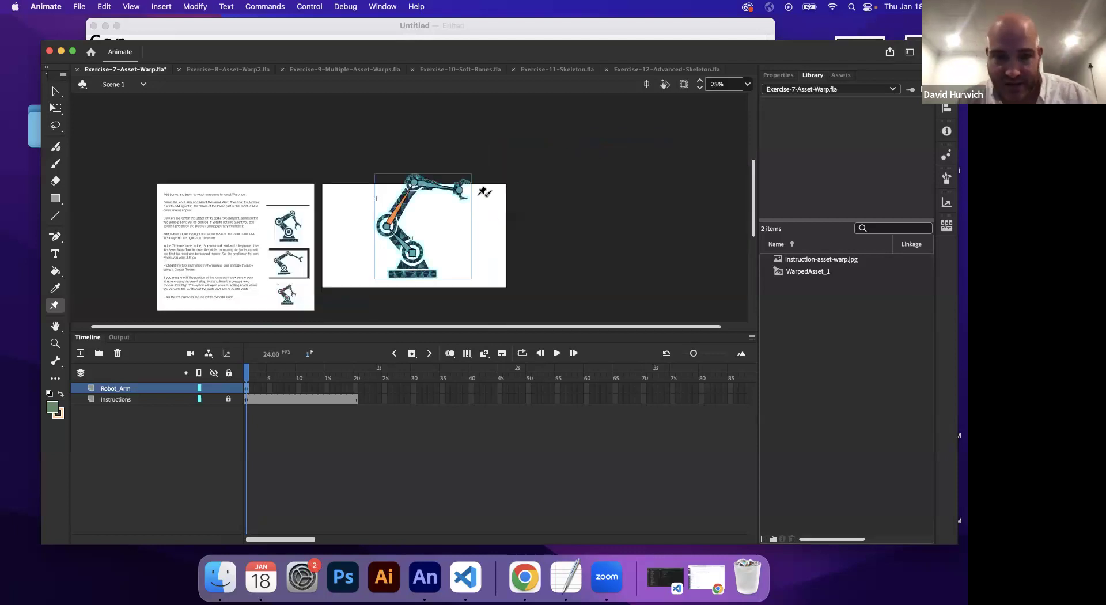
Step: Insert a keyframe at frame 20 of the Robot_Arm layer and swing the upper arm down there with its bone
left_click(354, 388)
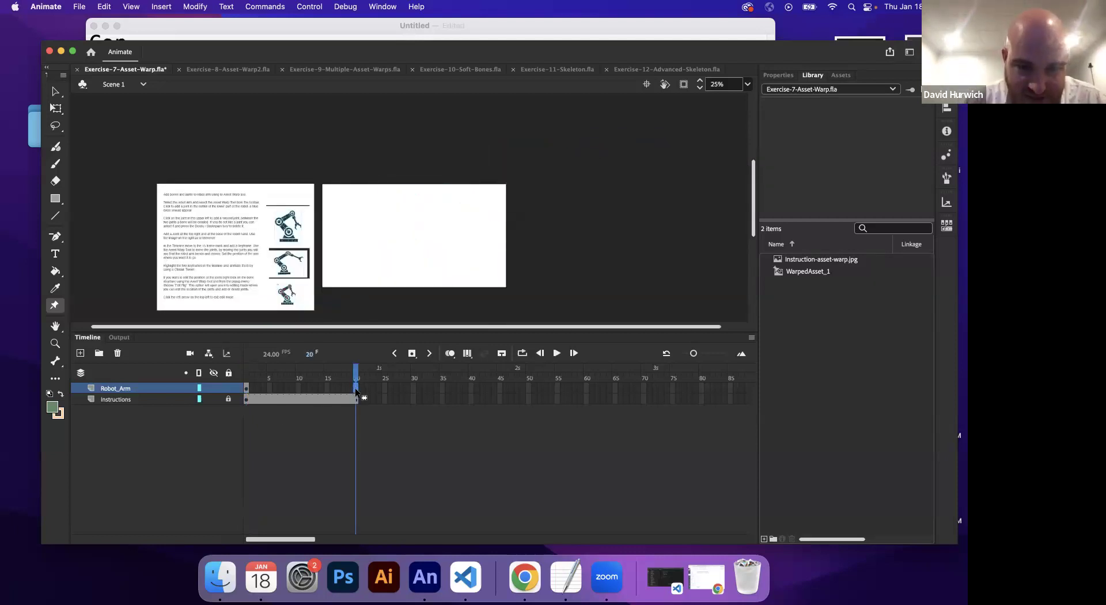
right_click(354, 389)
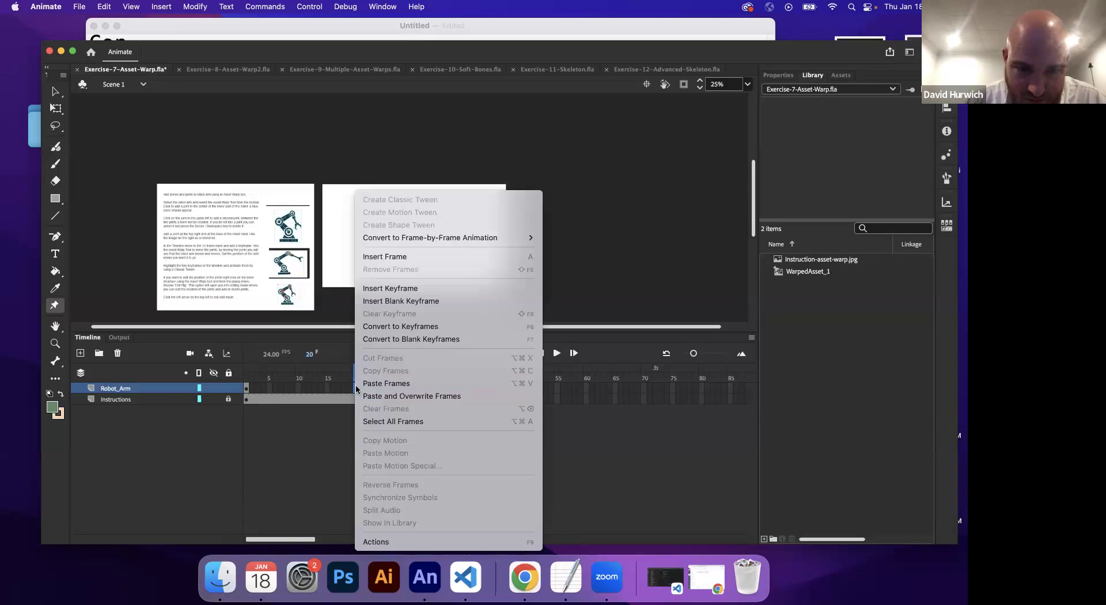
left_click(397, 289)
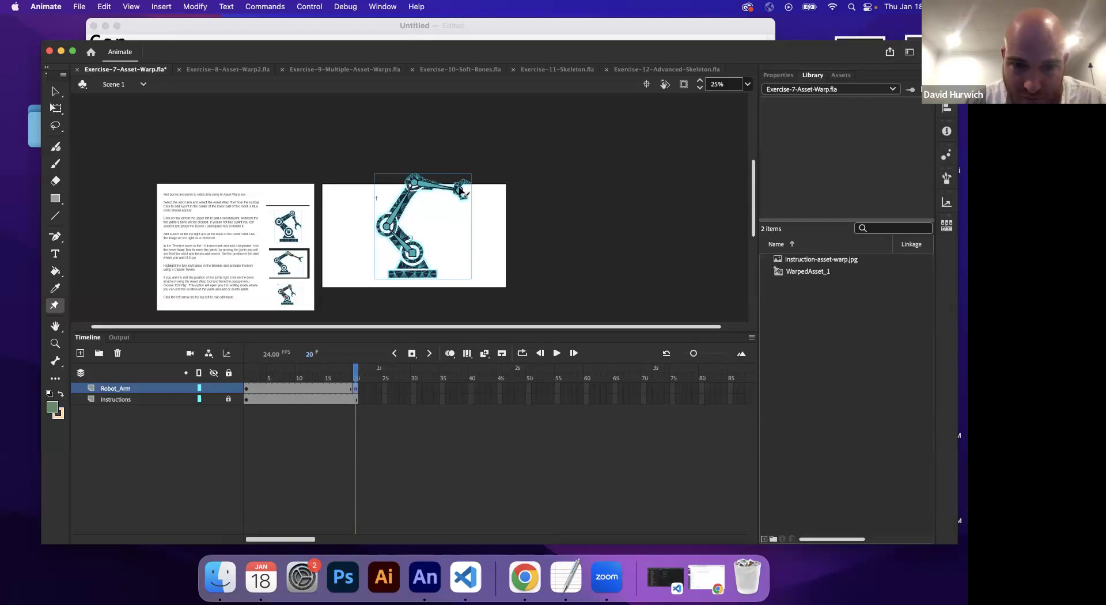
left_click(408, 191)
left_click_drag(417, 196, 418, 223)
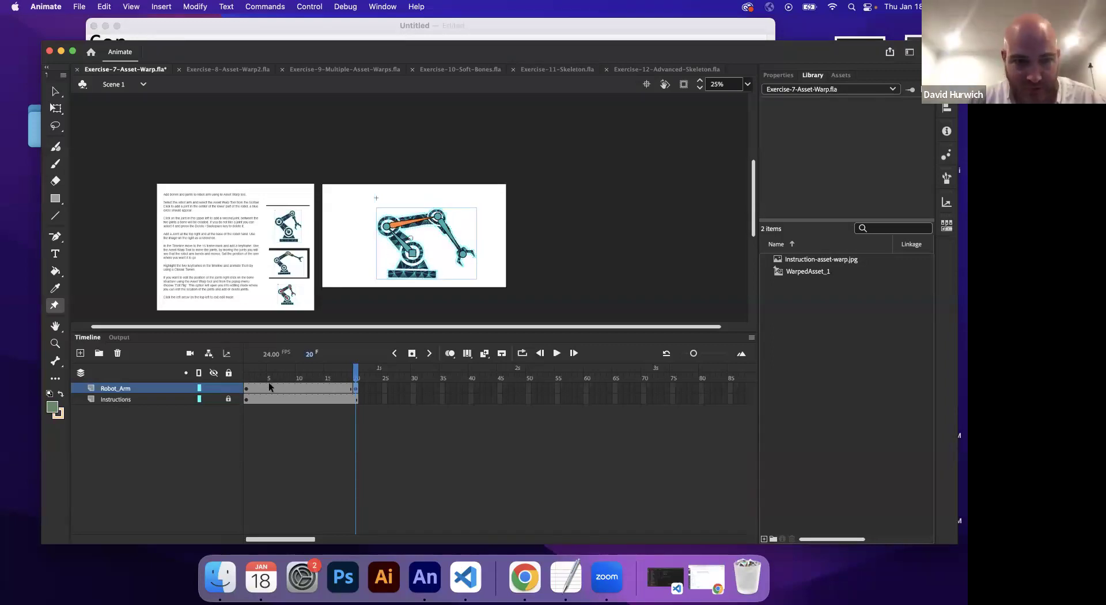
Step: Create a classic tween from the frame 1 keyframe of the Robot_Arm layer and play the animation
left_click(249, 381)
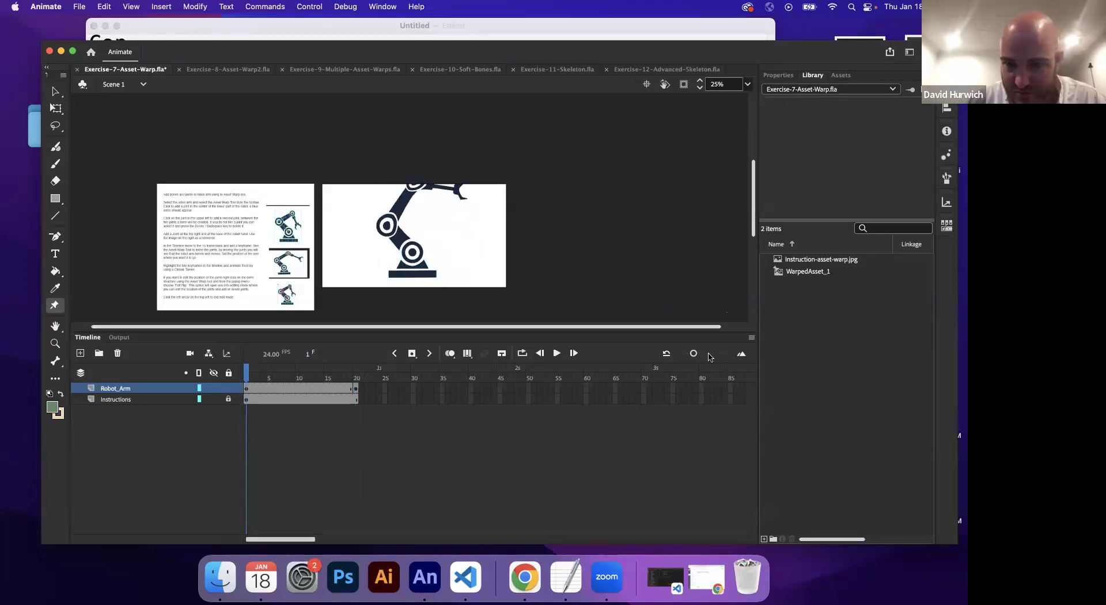
left_click_drag(698, 352, 706, 353)
left_click_drag(251, 379, 224, 380)
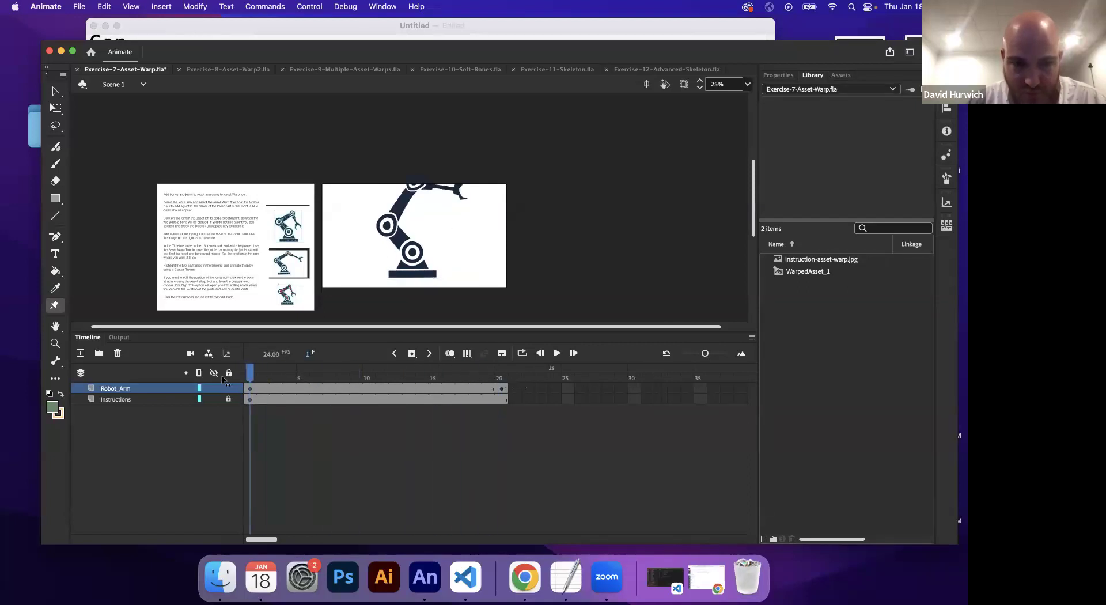
left_click(248, 389)
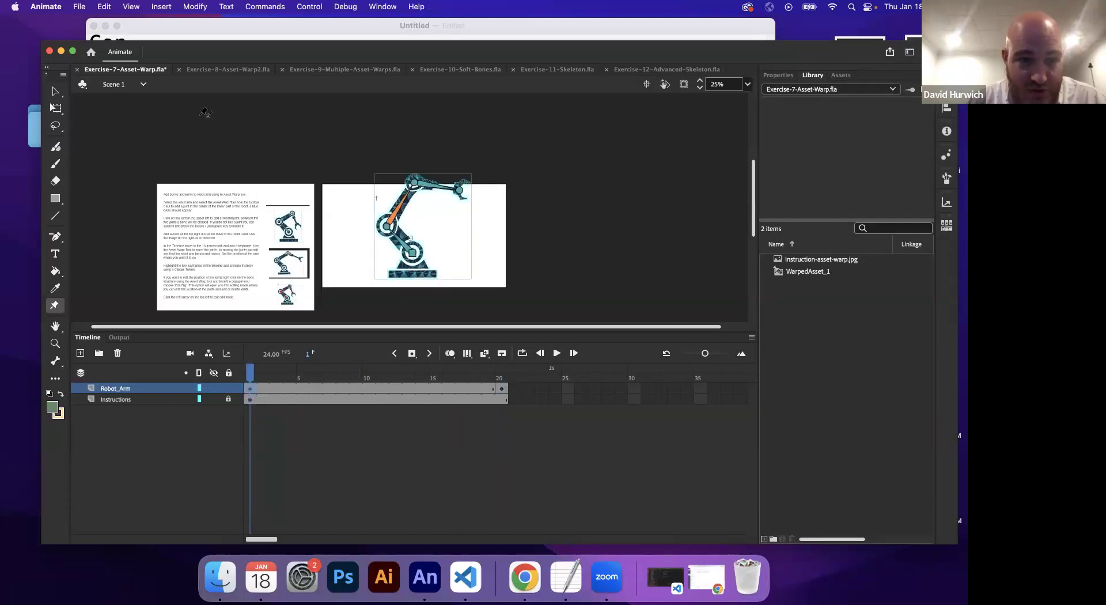
left_click(162, 7)
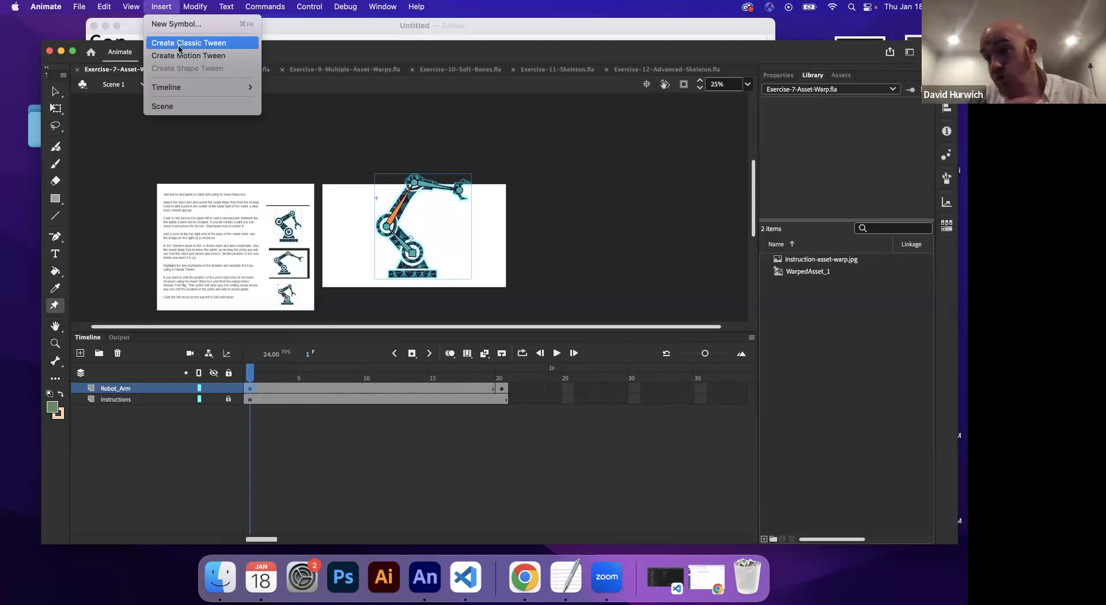
left_click(179, 45)
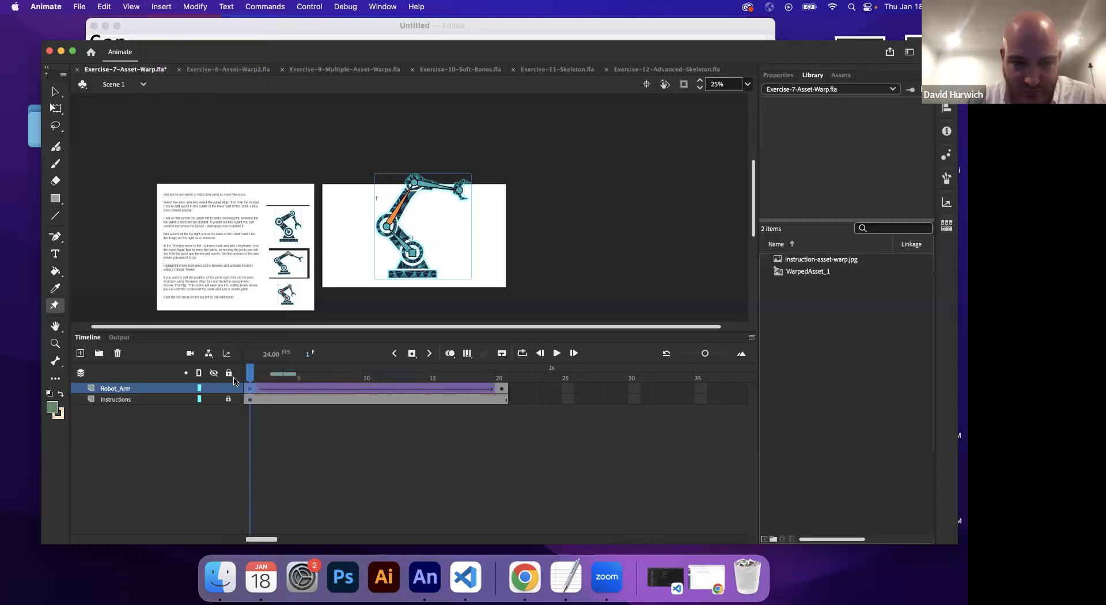
key("Return")
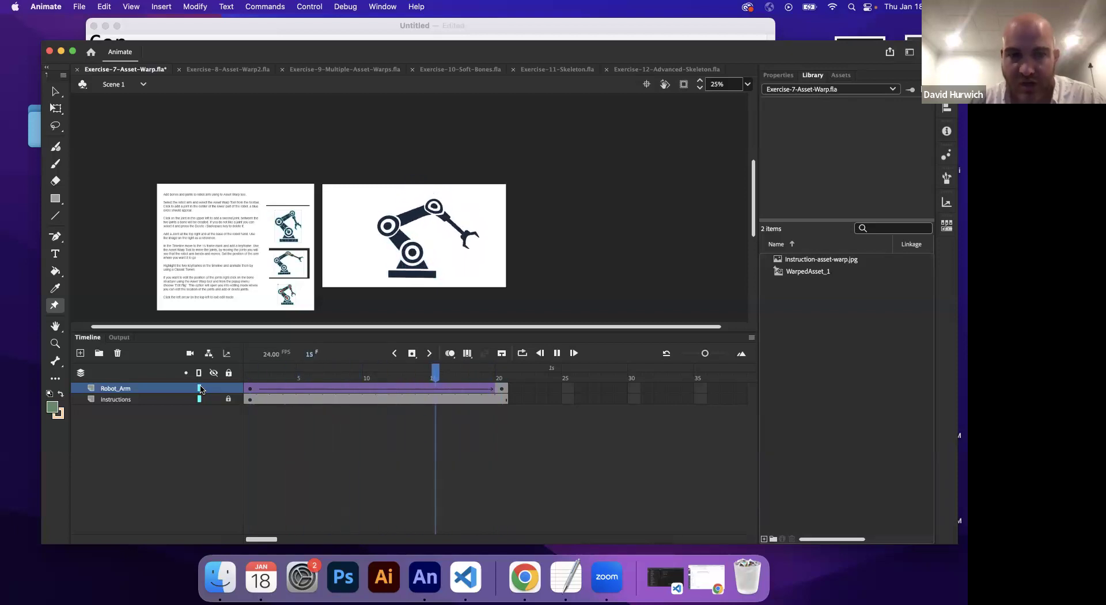
key("Return")
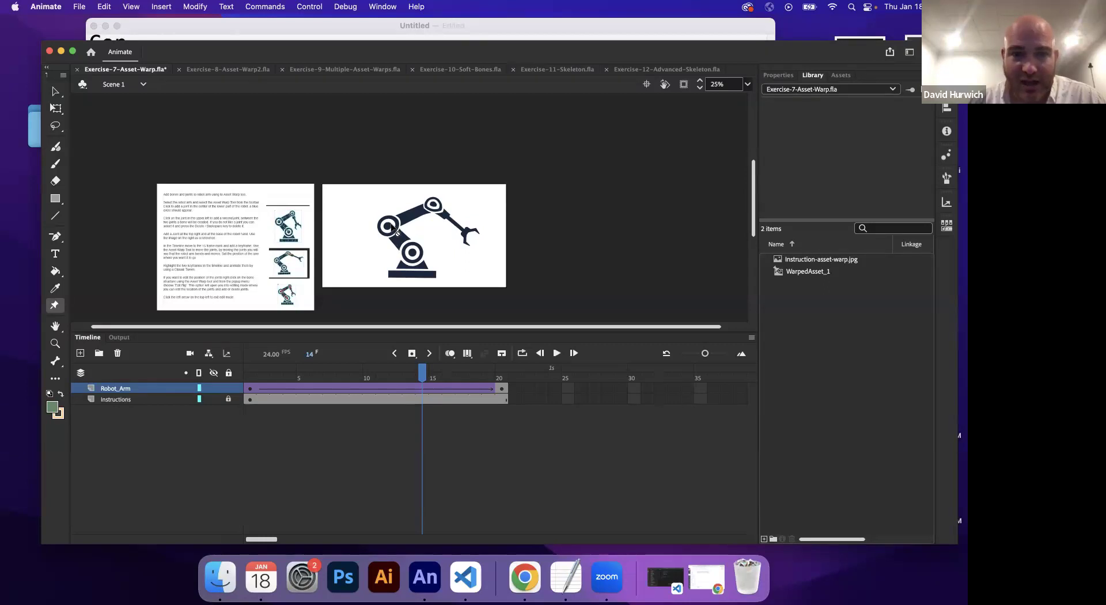
Step: Select the warped robot arm at frame 20 and raise its mesh density in the warp options
left_click(503, 389)
left_click(776, 74)
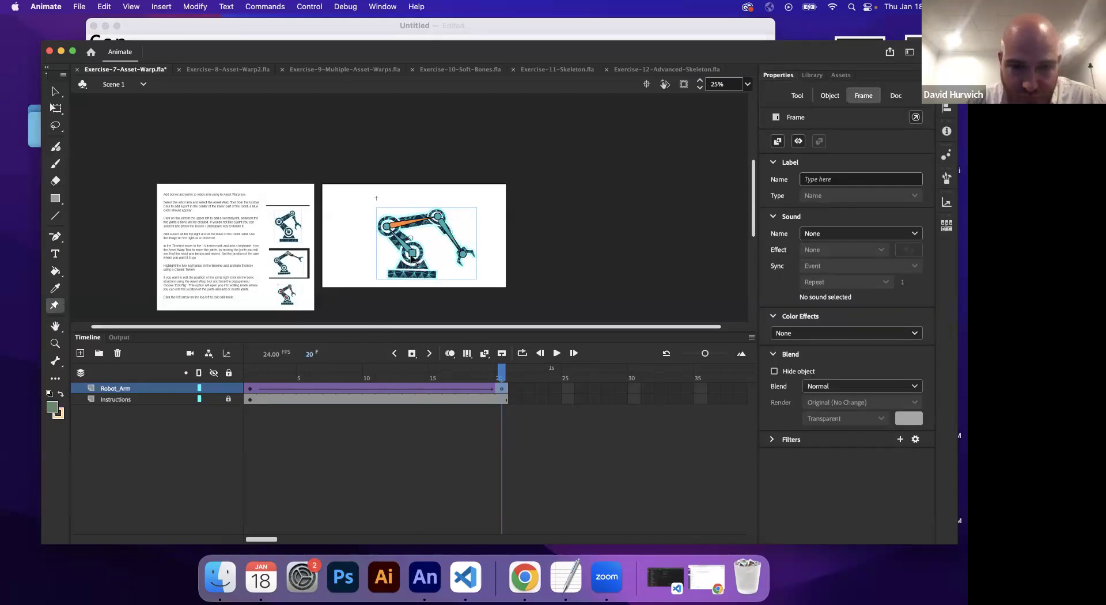
left_click(413, 254)
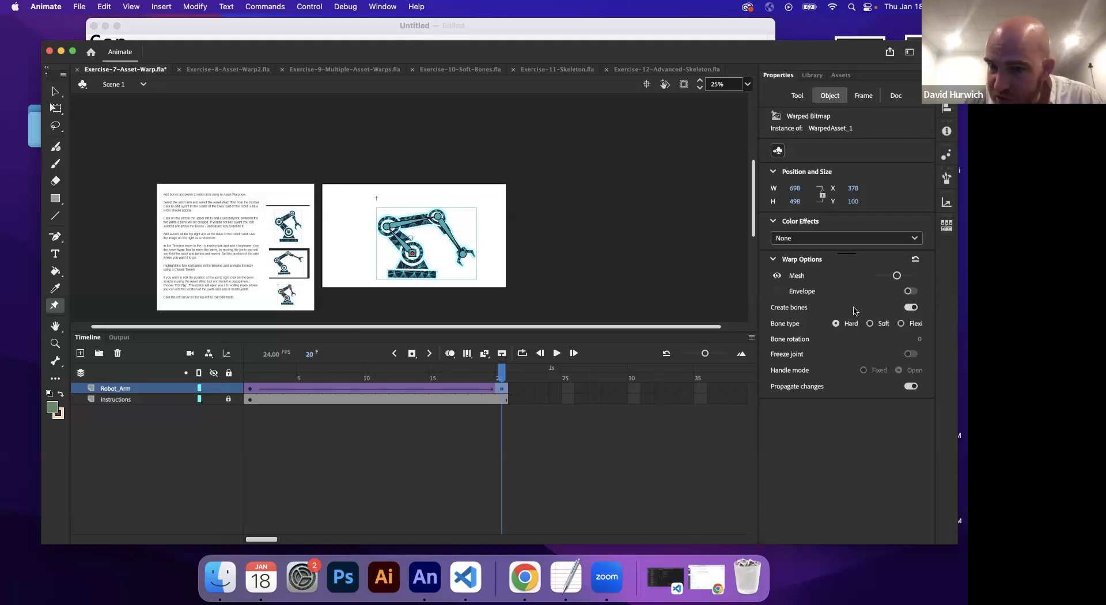
left_click_drag(897, 276, 903, 276)
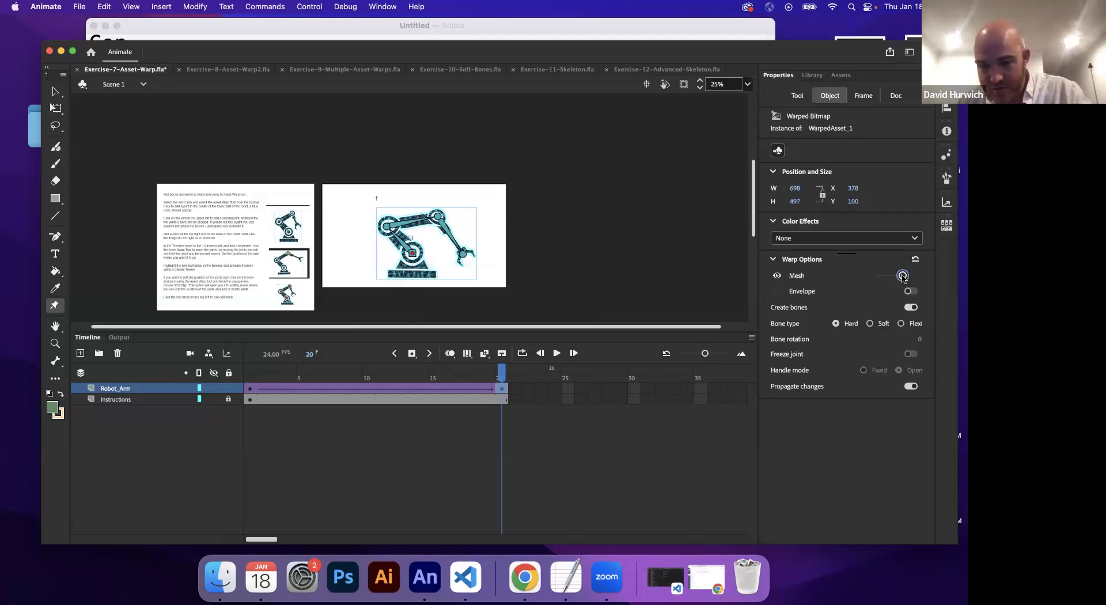
key("super+equal")
key("super+equal")
left_click_drag(902, 277, 916, 277)
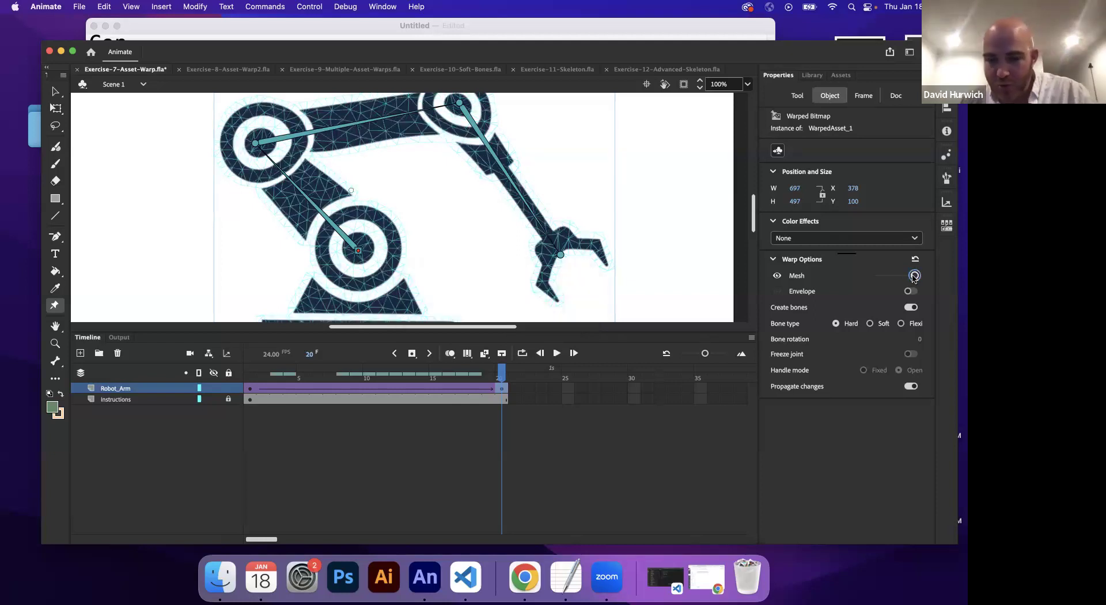
key("super+minus")
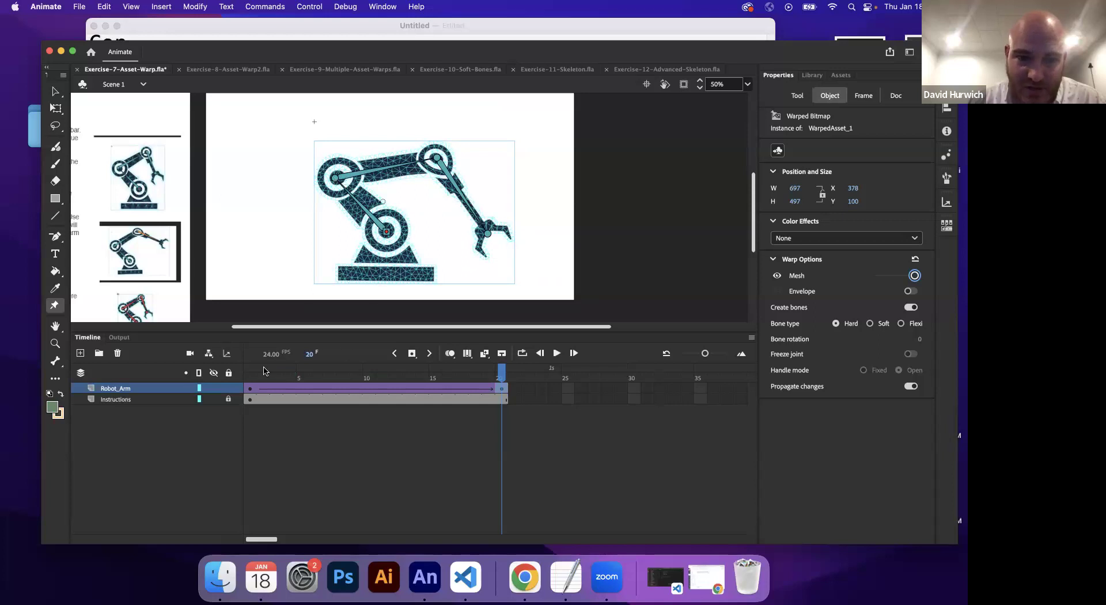
Step: Play the robot arm tween to check the motion with the denser mesh
left_click(490, 388)
key("Return")
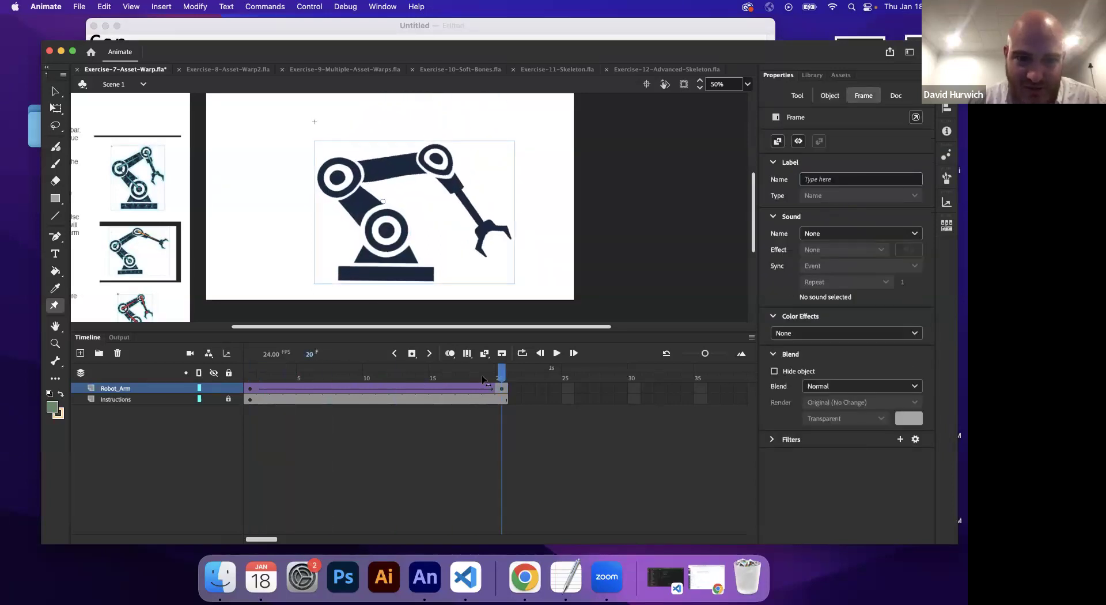
left_click(358, 197)
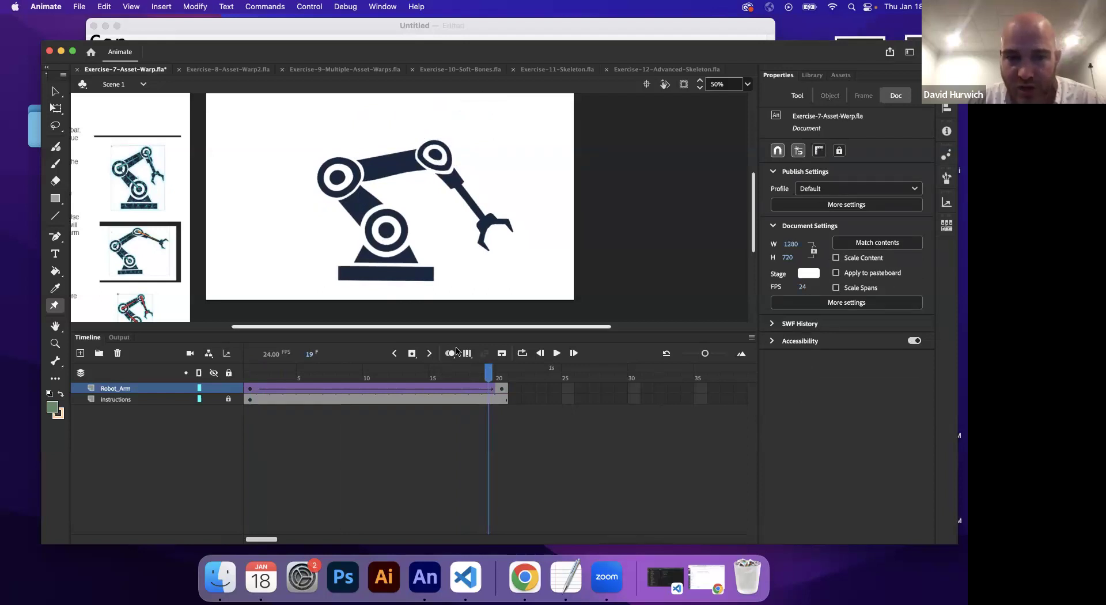
Step: Try to shift the robot arm's base joint slightly at frame 1, and undo the move
left_click(251, 389)
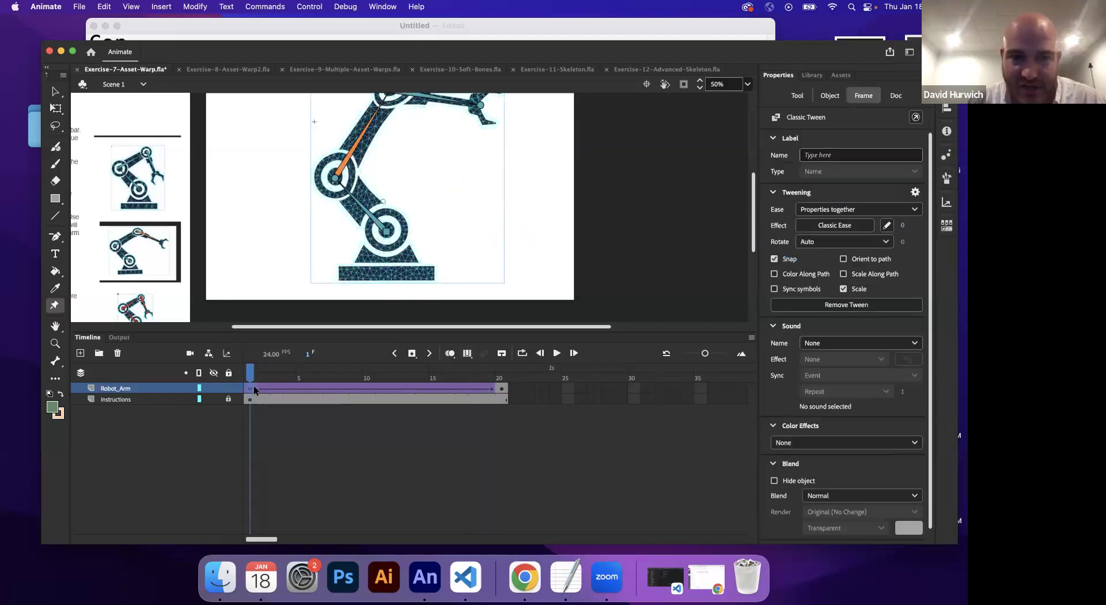
scroll(353, 252, "down", 1)
scroll(354, 251, "up", 1)
scroll(351, 252, "up", 1)
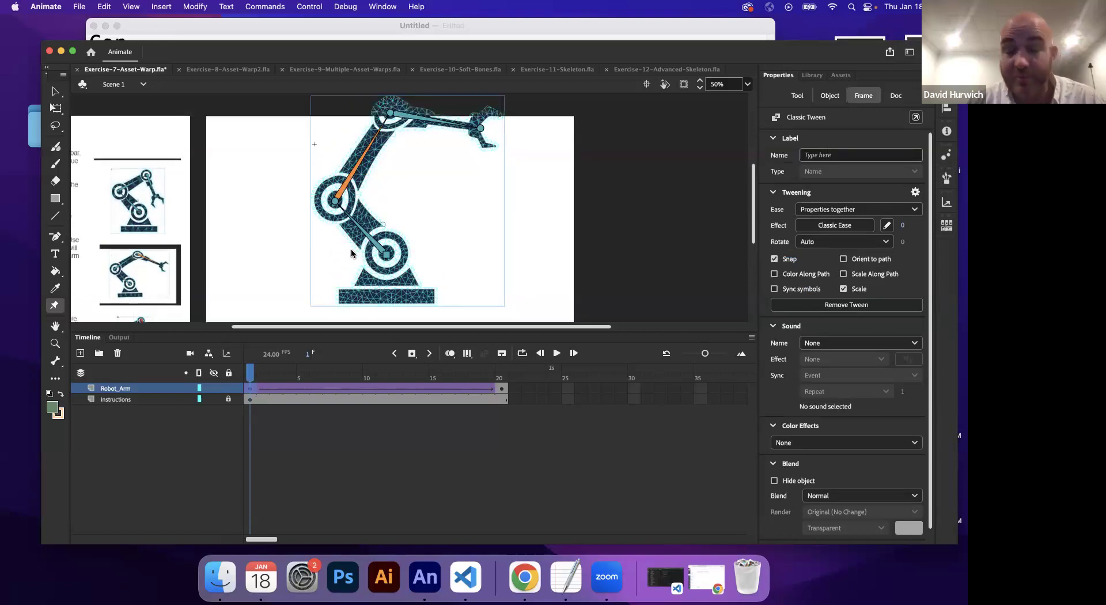
left_click(386, 255)
mouse_move(385, 254)
left_mouse_down()
mouse_move(397, 265)
mouse_move(380, 256)
left_mouse_up()
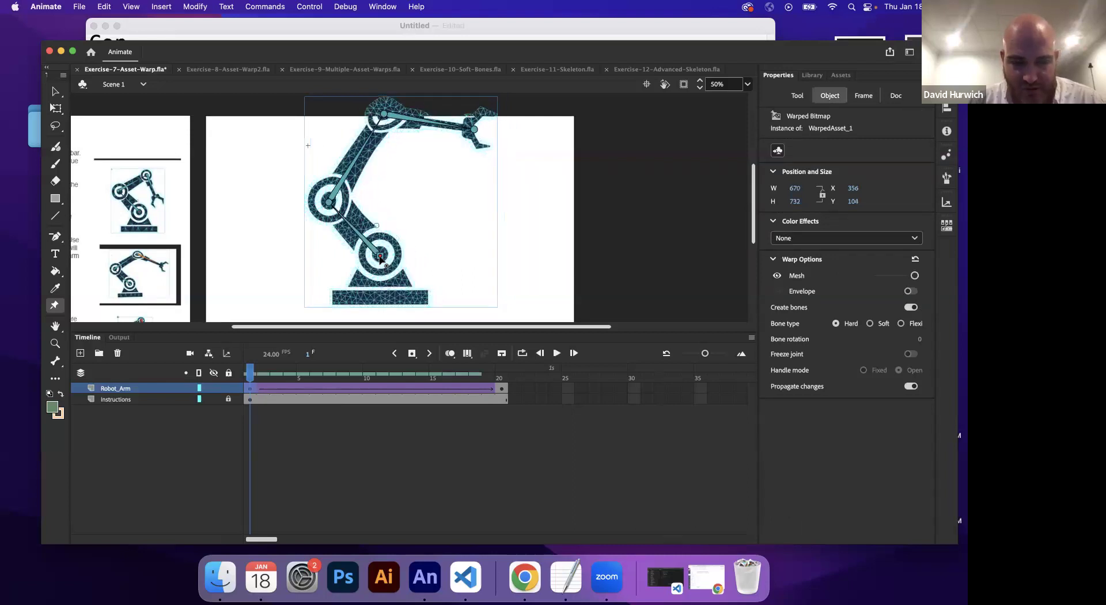
key("super+z")
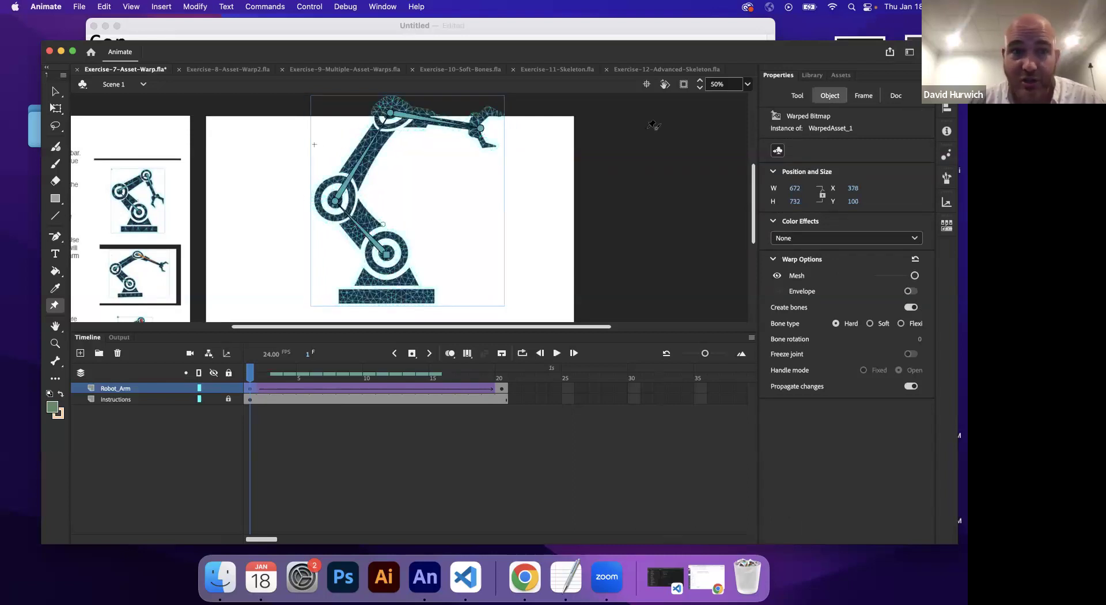
Step: Rename the library item WarpedAsset_1 as RobotArm
left_click(812, 75)
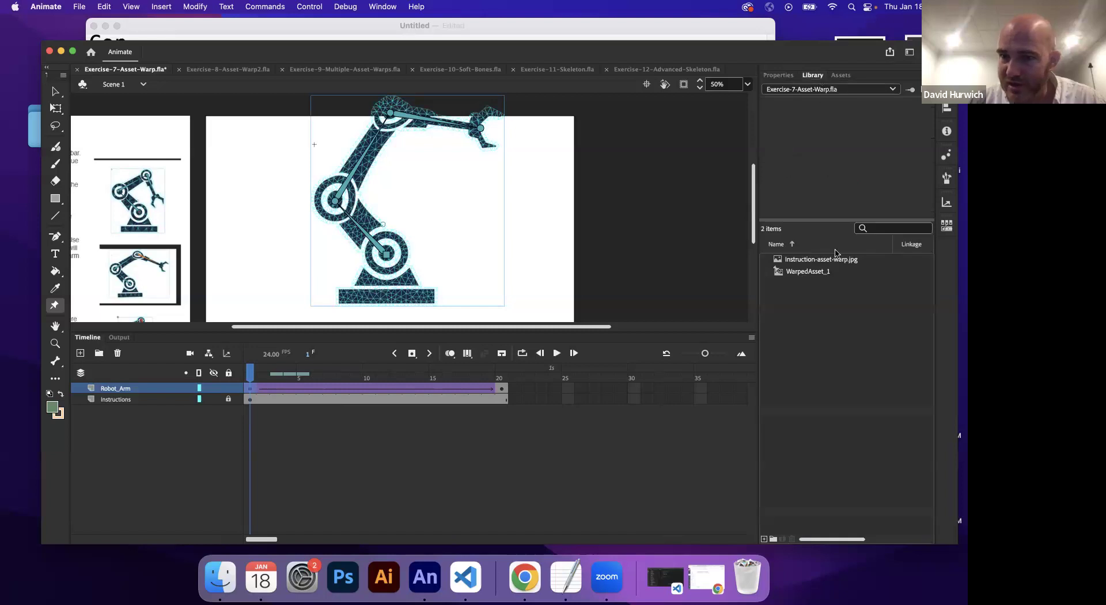
left_click(821, 274)
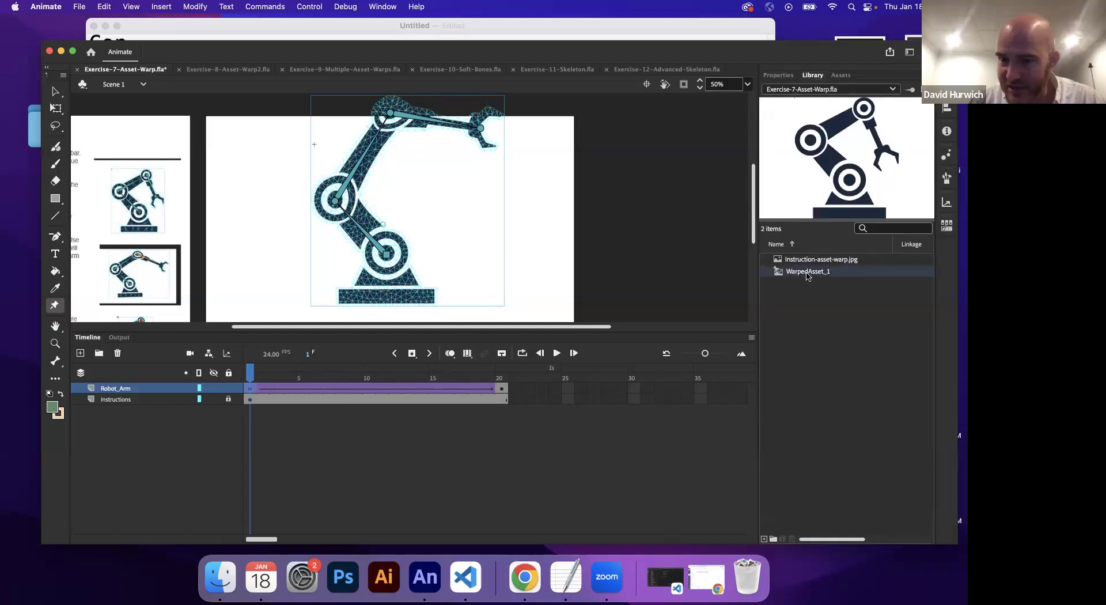
double_click(806, 273)
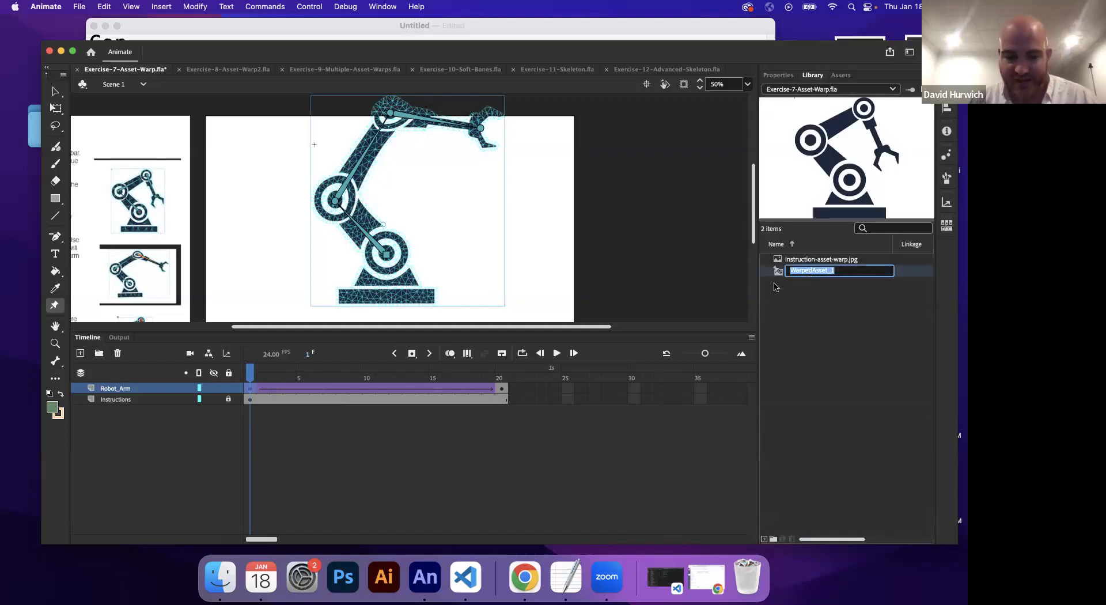
type("Rbot")
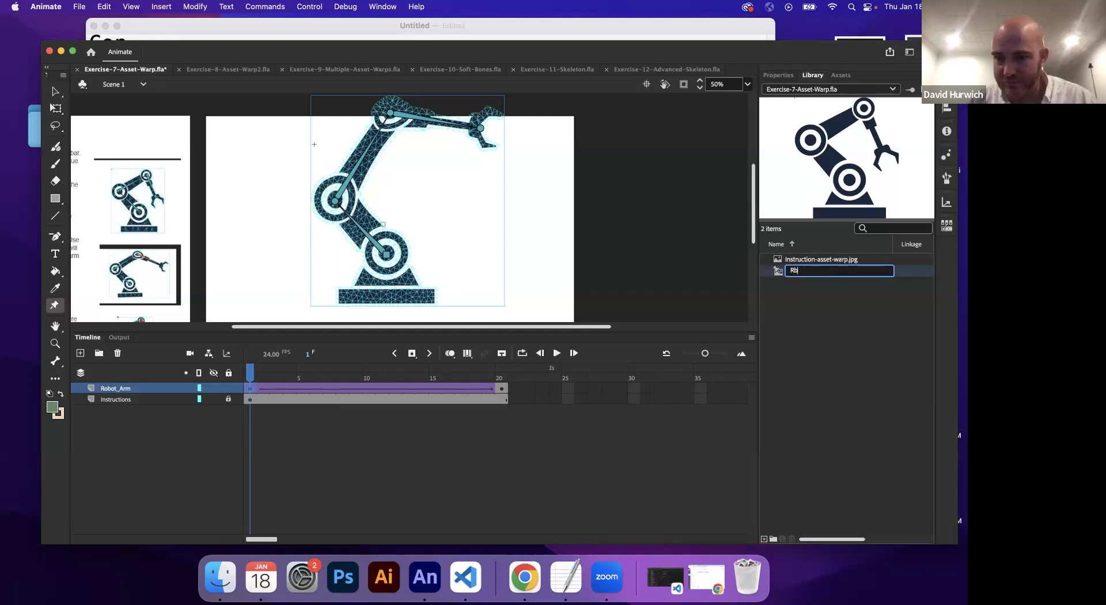
key("Return")
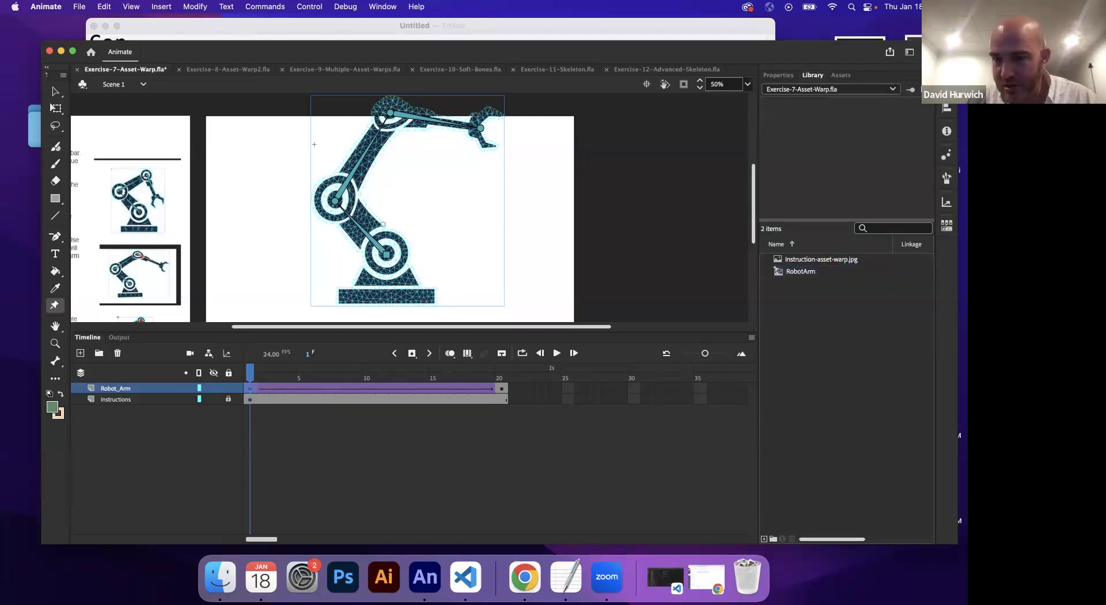
Step: Open the RobotArm warped asset from the library for editing, accept the edit notice, and activate the Asset Warp tool
left_click(801, 271)
right_click(784, 277)
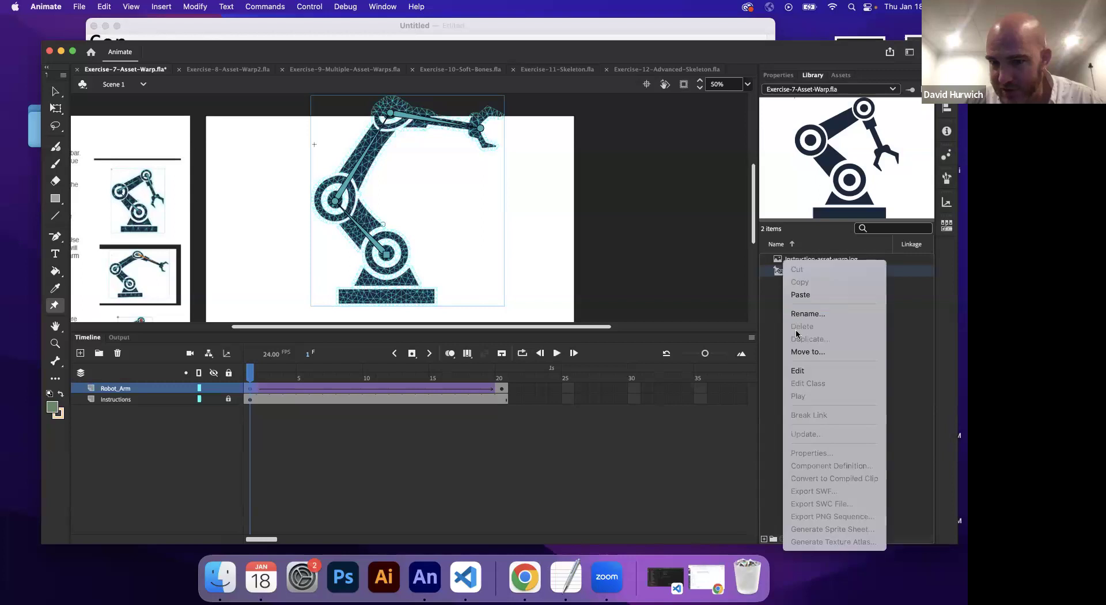
left_click(807, 370)
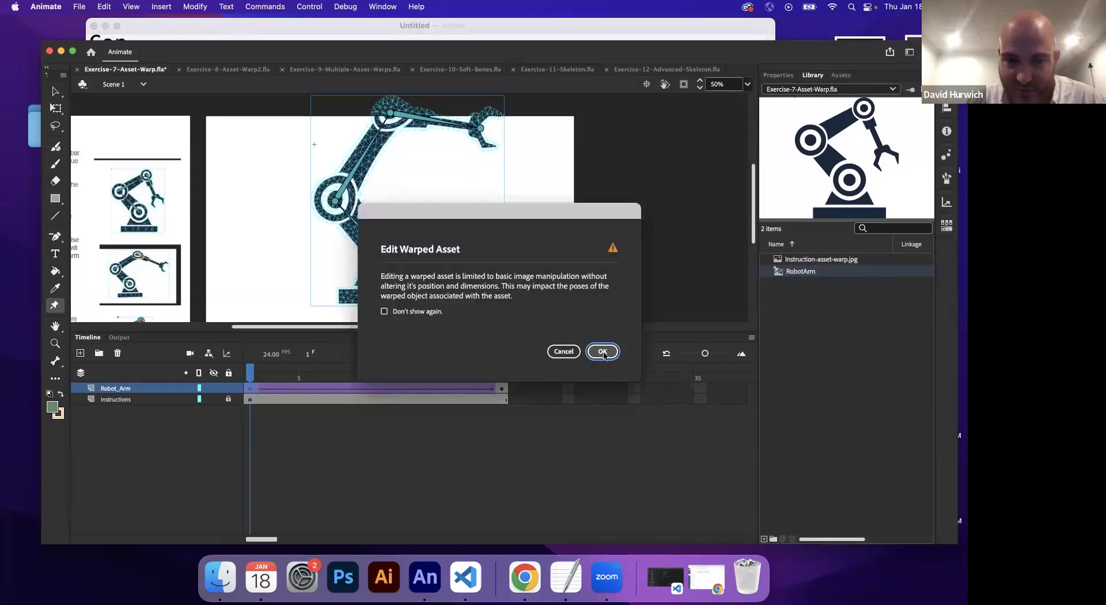
left_click(603, 352)
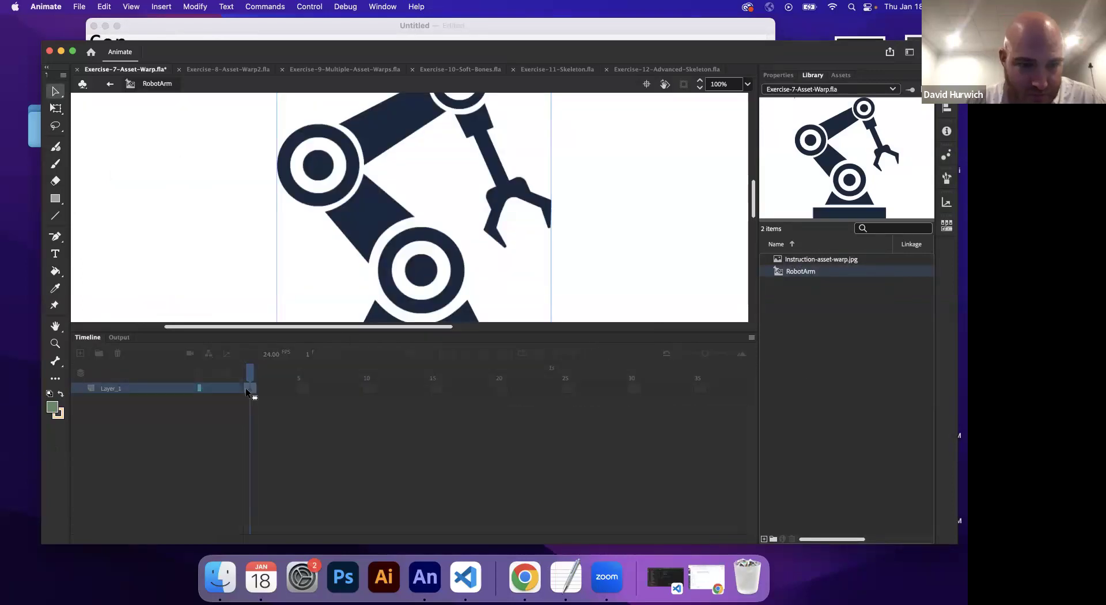
left_click(57, 307)
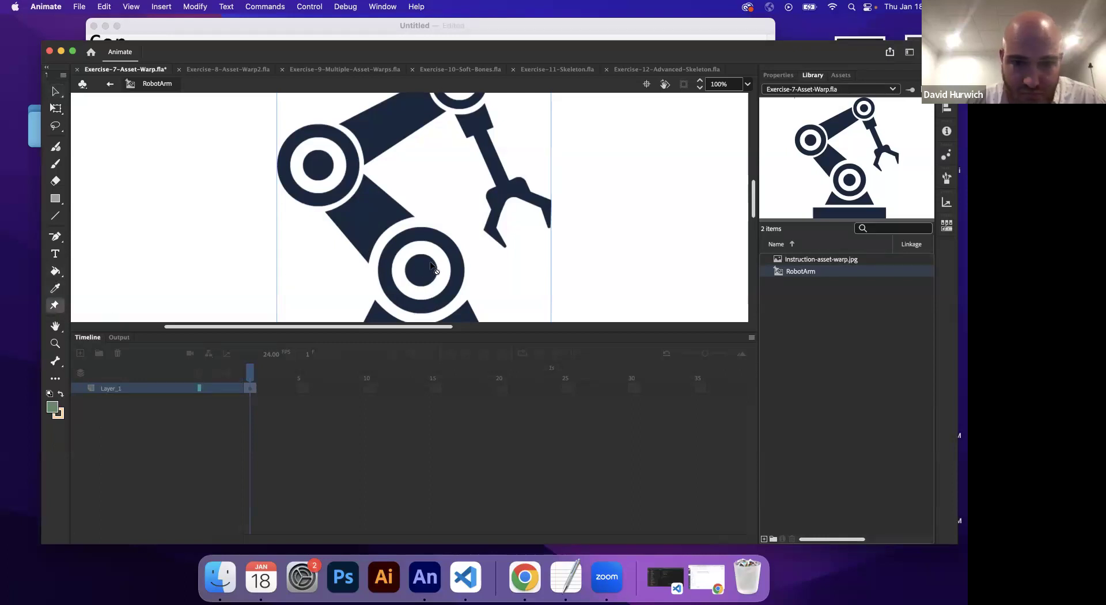
key("super+minus")
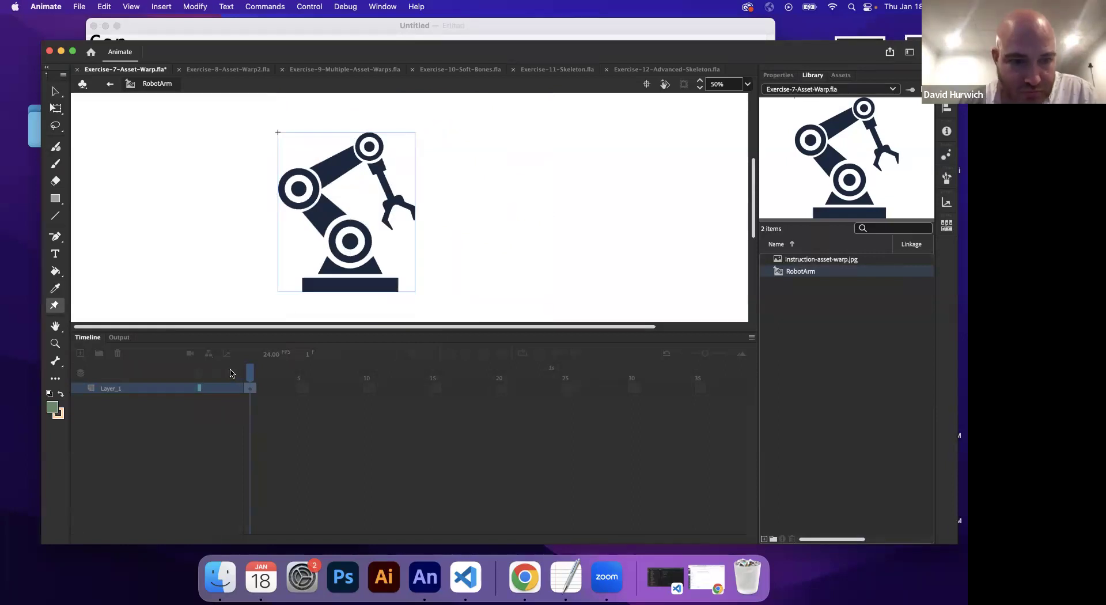
Step: Return to Scene 1 and open the robot arm's rig for editing
left_click(107, 86)
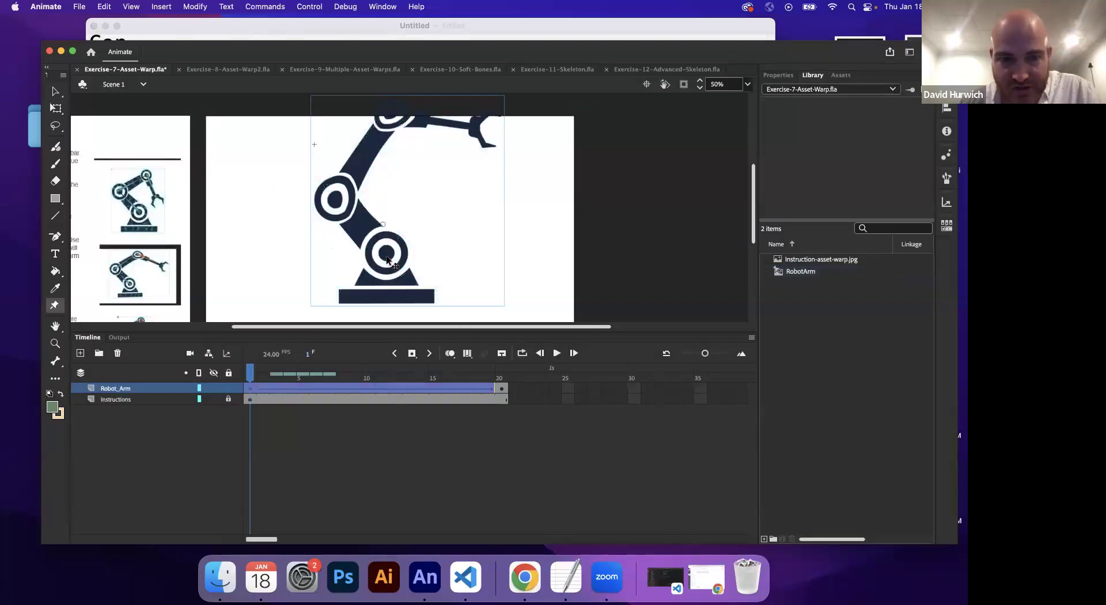
key("super+equal")
left_click(360, 310)
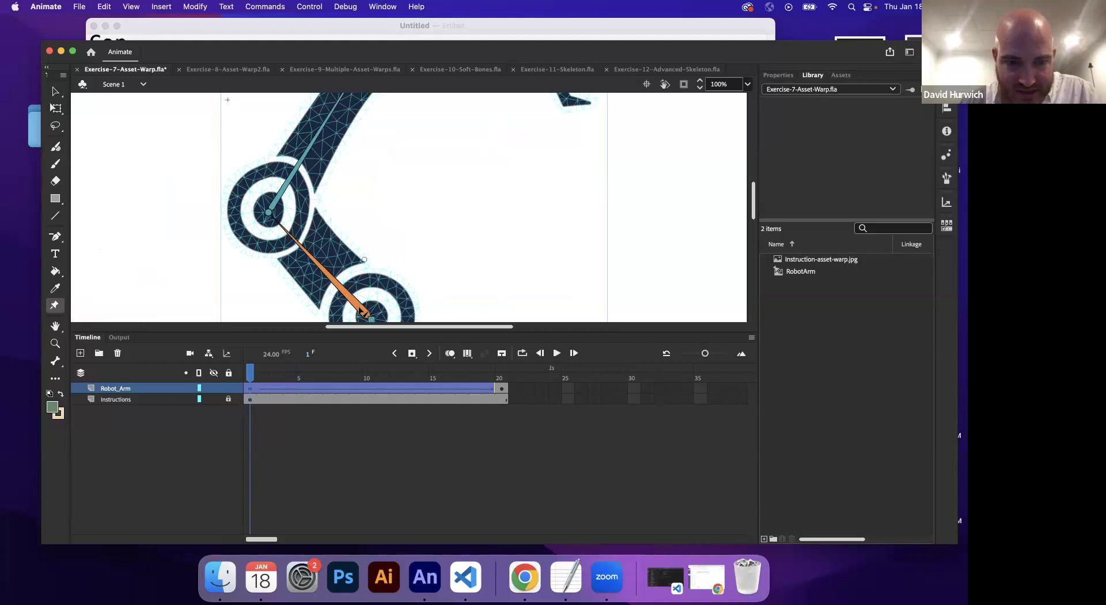
right_click(357, 311)
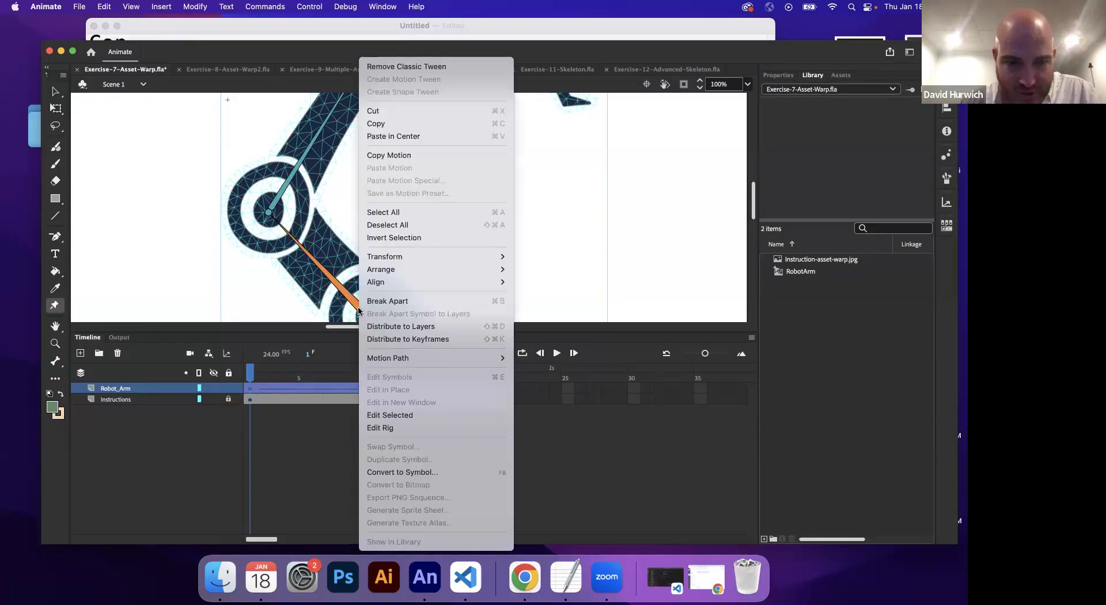
left_click(399, 432)
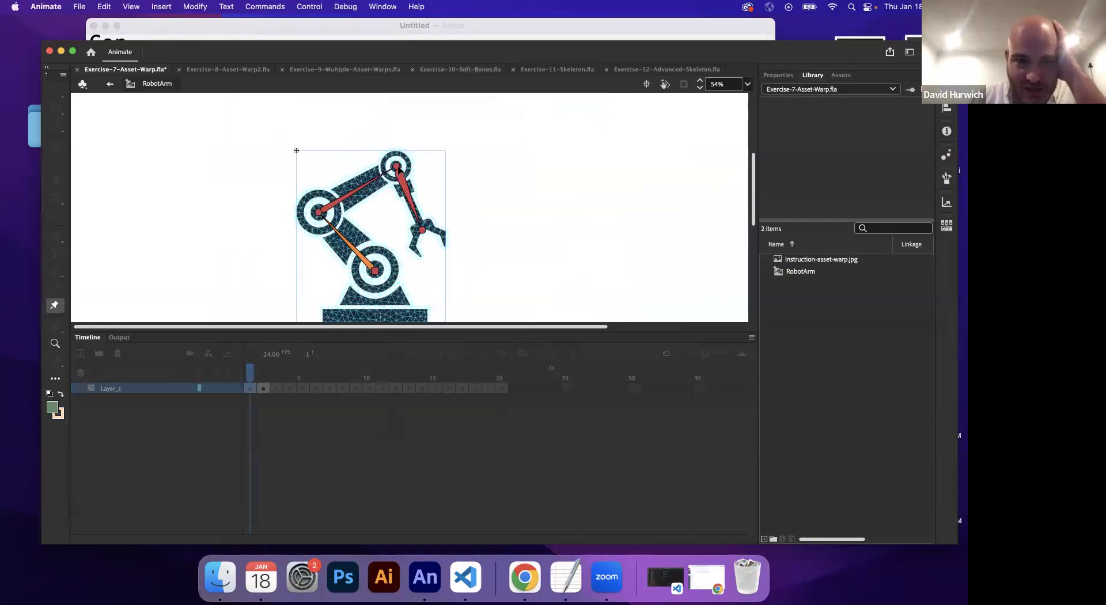
Step: Reposition the rig's top, claw and elbow joints slightly to fit the centres of the robot arm's pivots
mouse_move(396, 167)
left_mouse_down()
mouse_move(372, 173)
mouse_move(399, 163)
left_mouse_up()
mouse_move(422, 232)
left_mouse_down()
mouse_move(441, 220)
mouse_move(423, 237)
left_mouse_up()
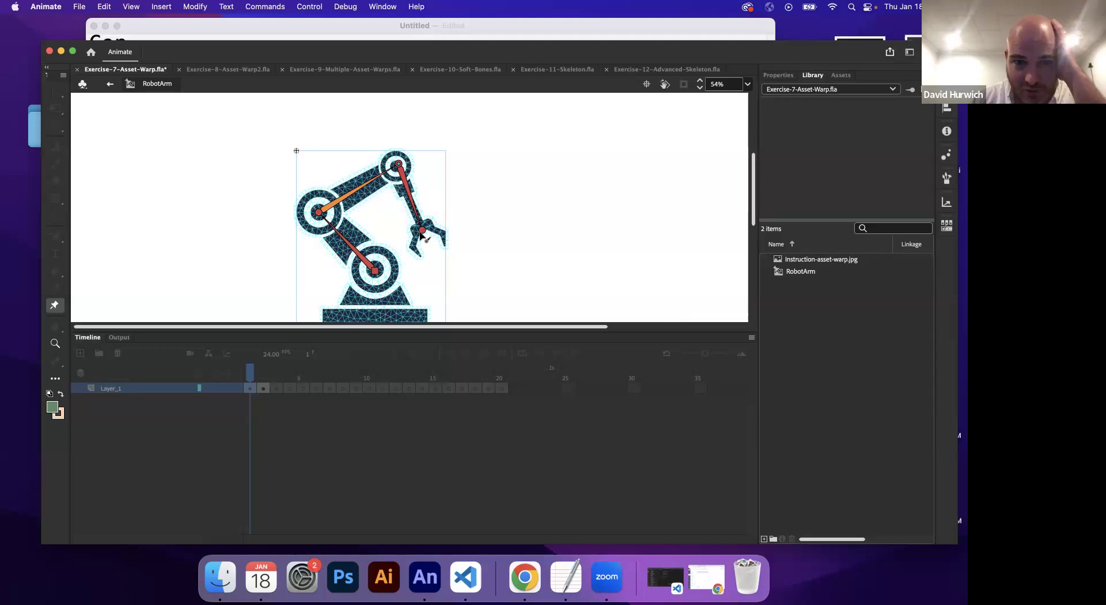
left_click(420, 224)
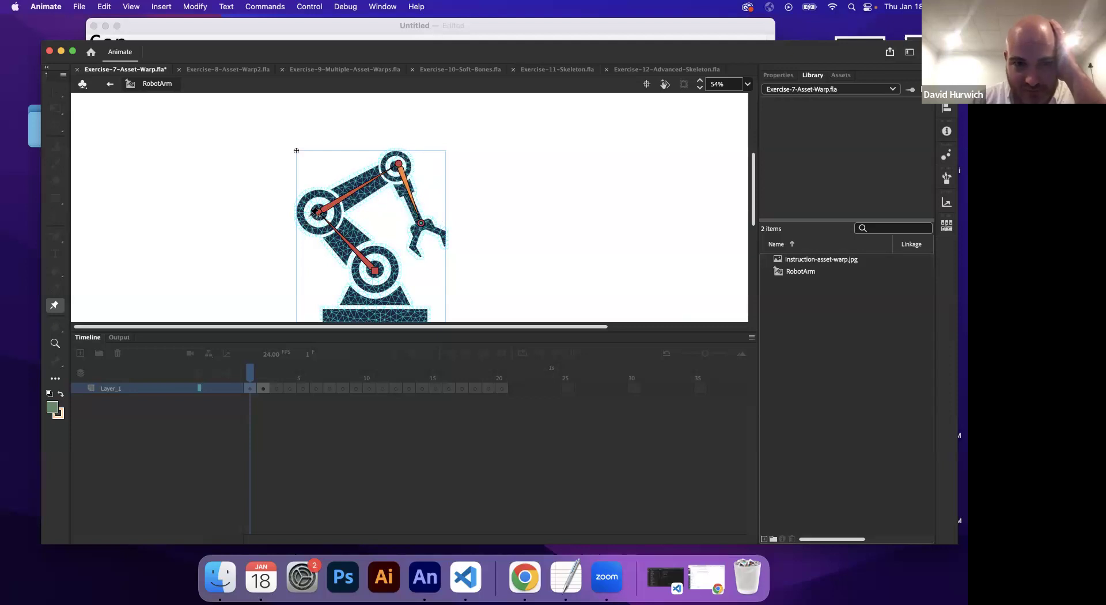
mouse_move(319, 216)
left_mouse_down()
mouse_move(311, 224)
mouse_move(328, 213)
left_mouse_up()
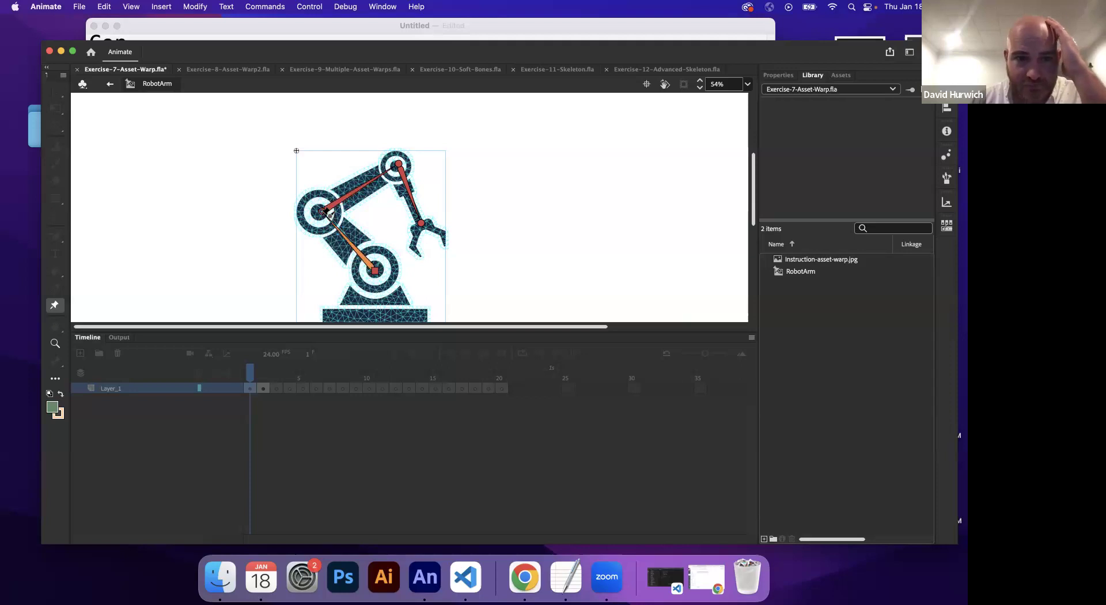
left_click_drag(364, 252, 369, 253)
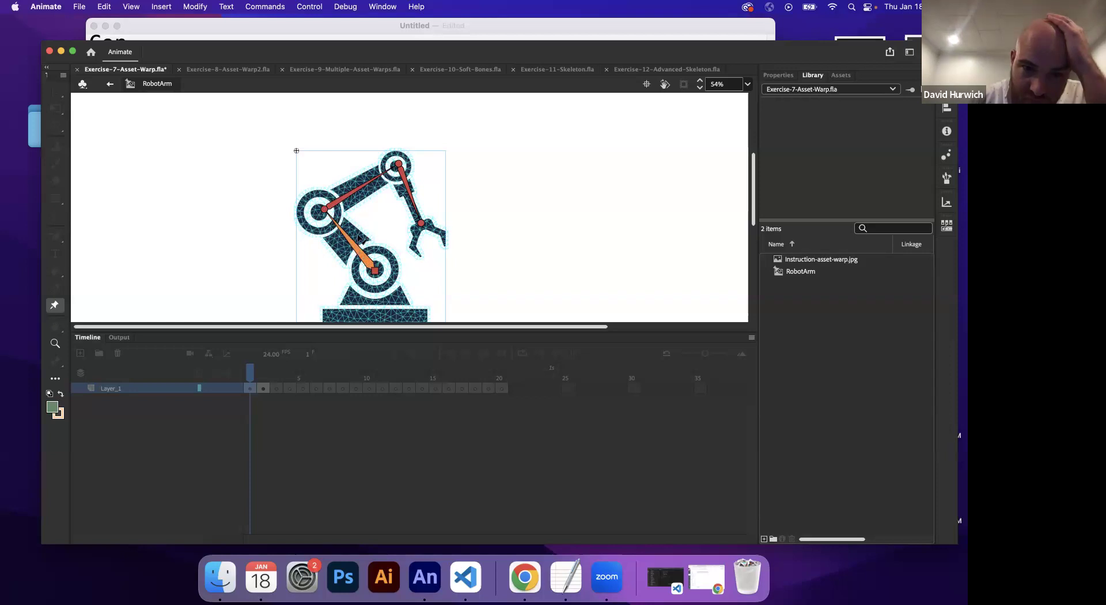
Step: Delete the bone and joint that run from the top pivot to the claw
left_click(410, 196)
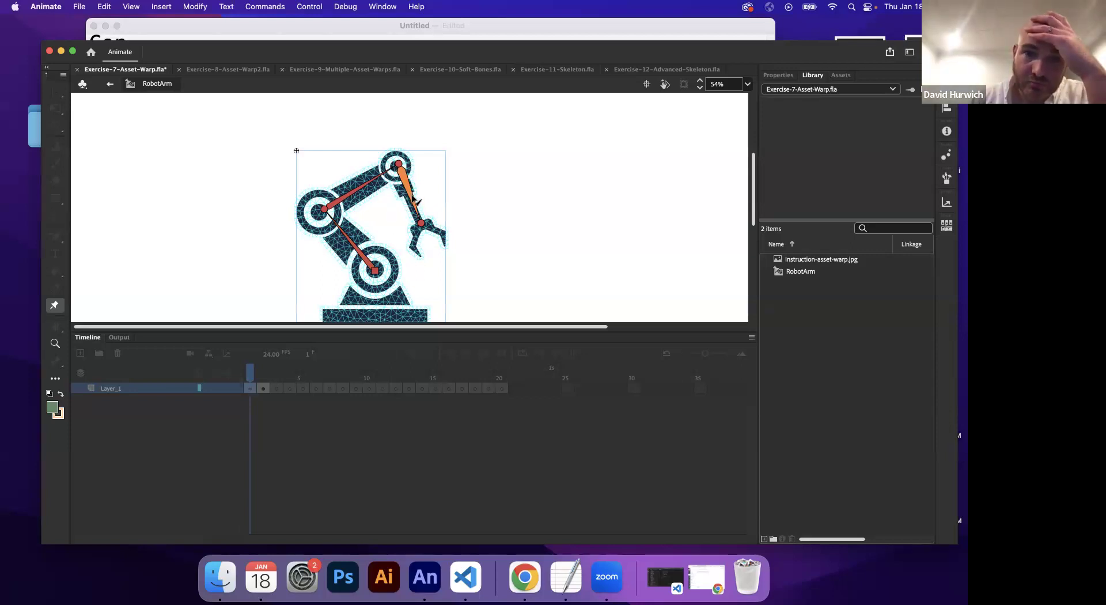
left_click(780, 76)
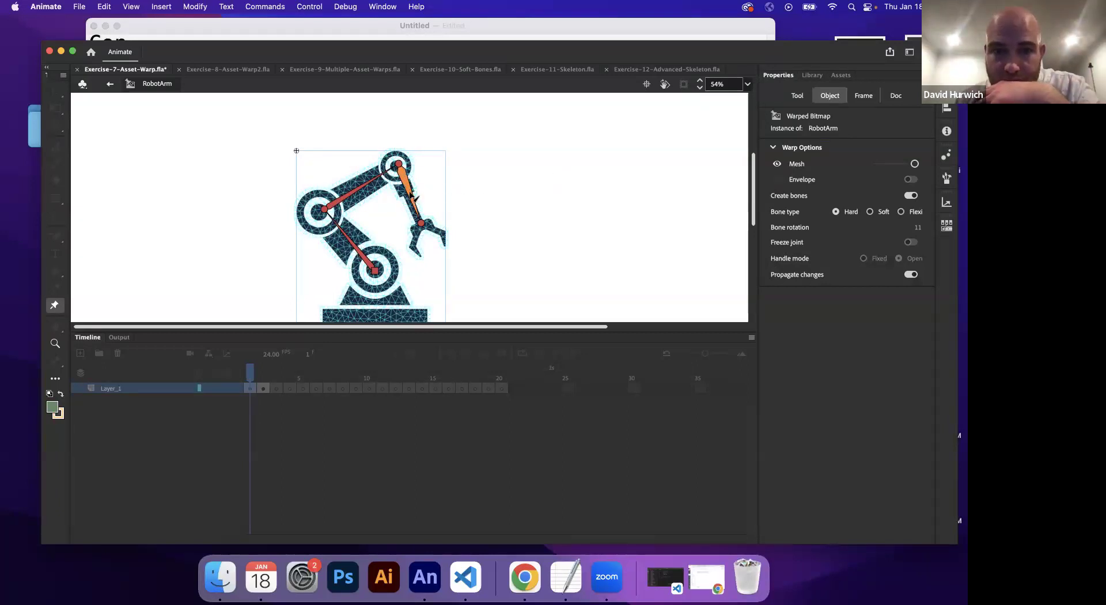
left_click(409, 190)
key("Delete")
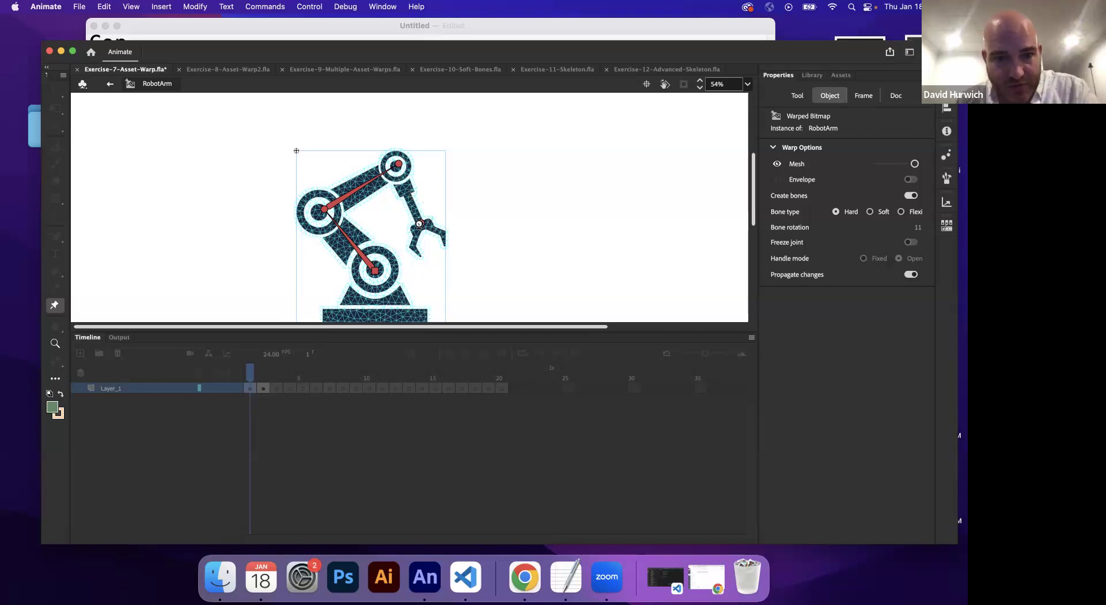
Step: Add a new claw joint and connect it to the arm's top joint with a hard bone
left_click(418, 224)
left_click_drag(425, 229, 425, 232)
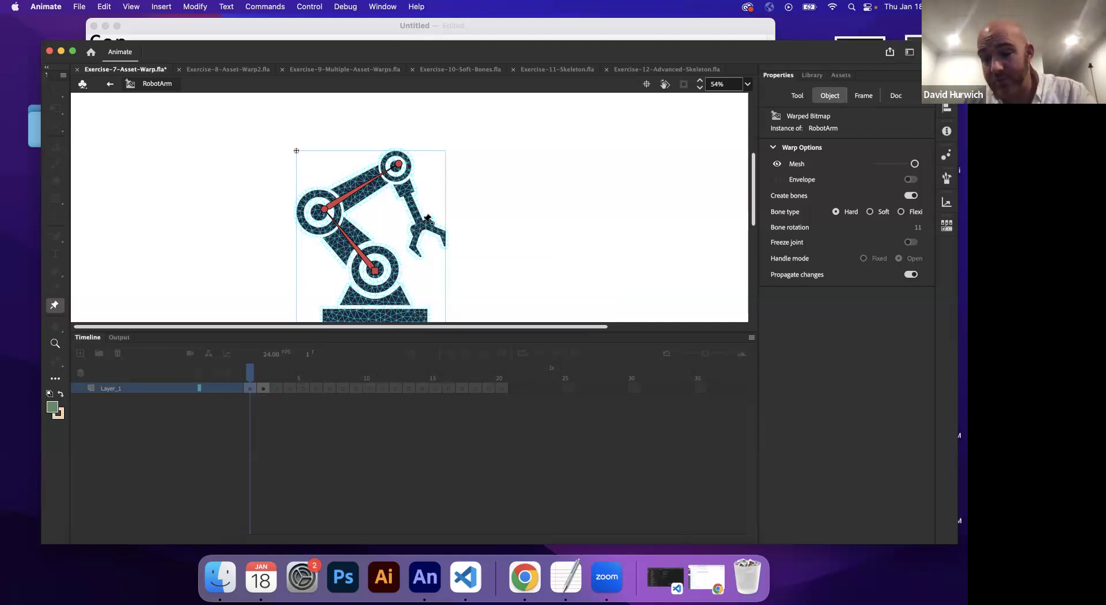
left_click(397, 166)
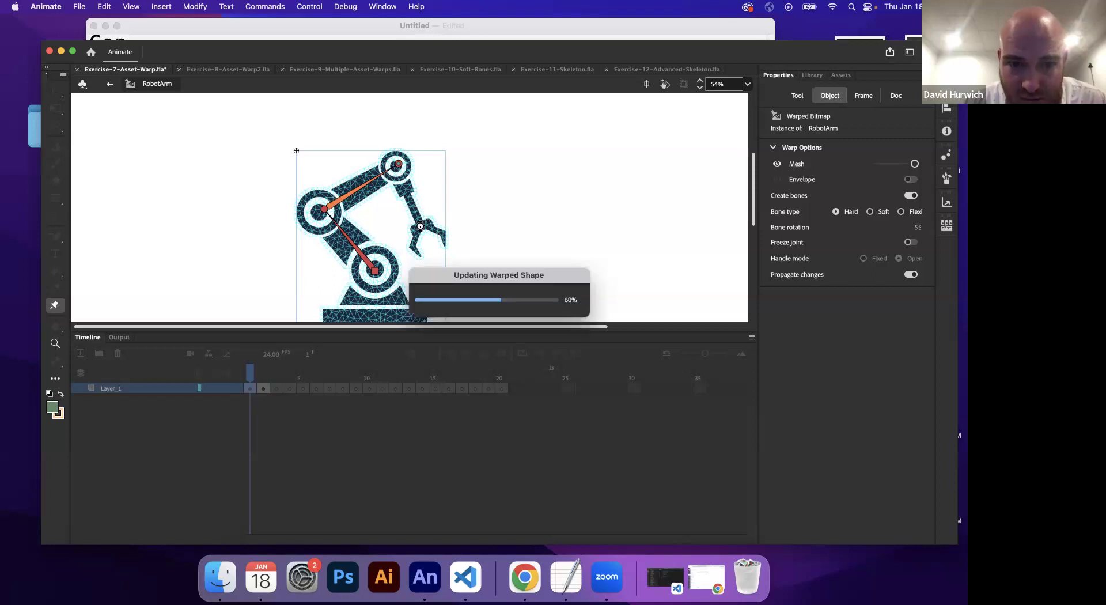
left_click(407, 170)
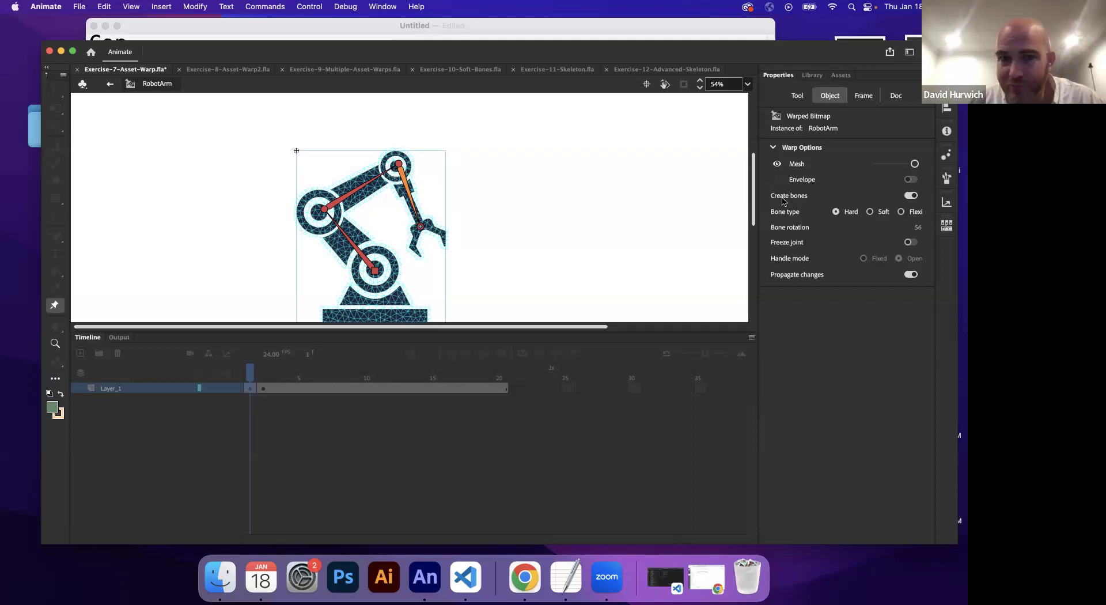
Step: Return to Scene 1 and play the robot arm tween from frame 1 to check the edited rig
left_click(107, 86)
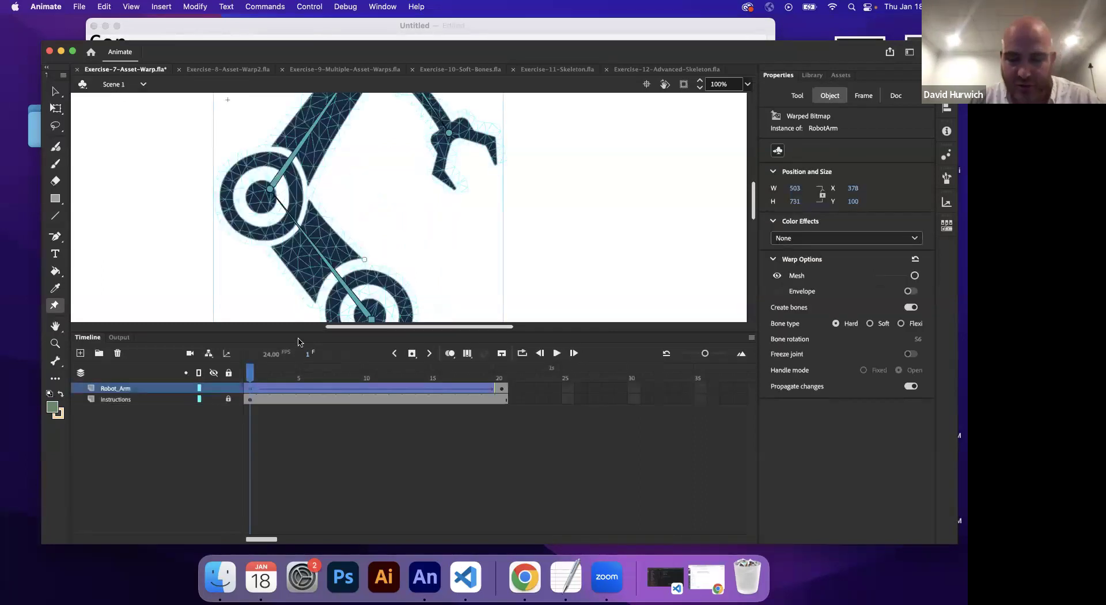
key("super+minus")
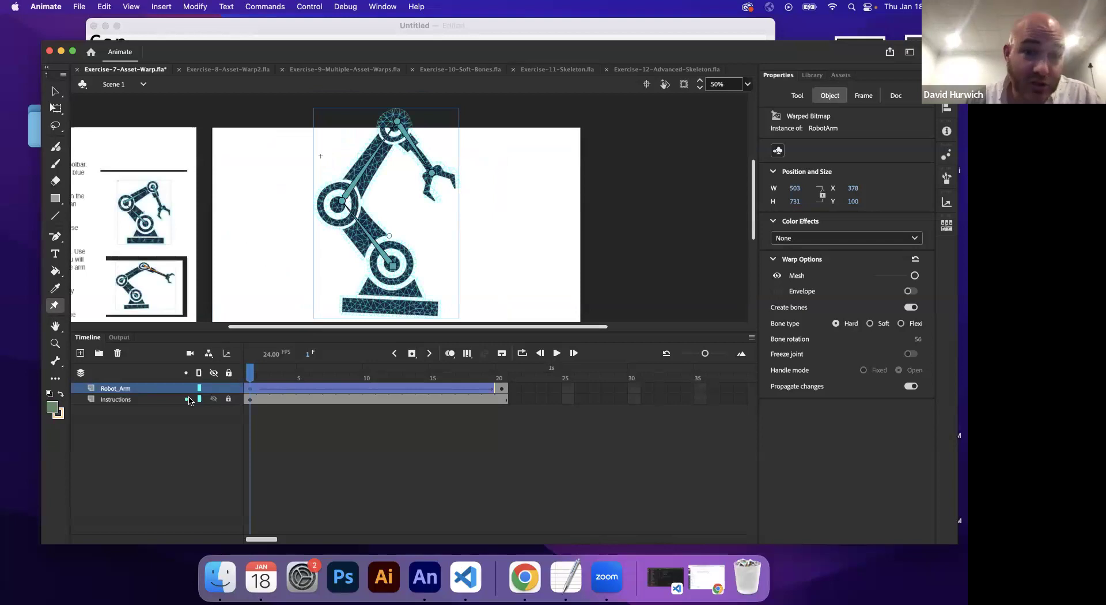
left_click(248, 374)
key("Return")
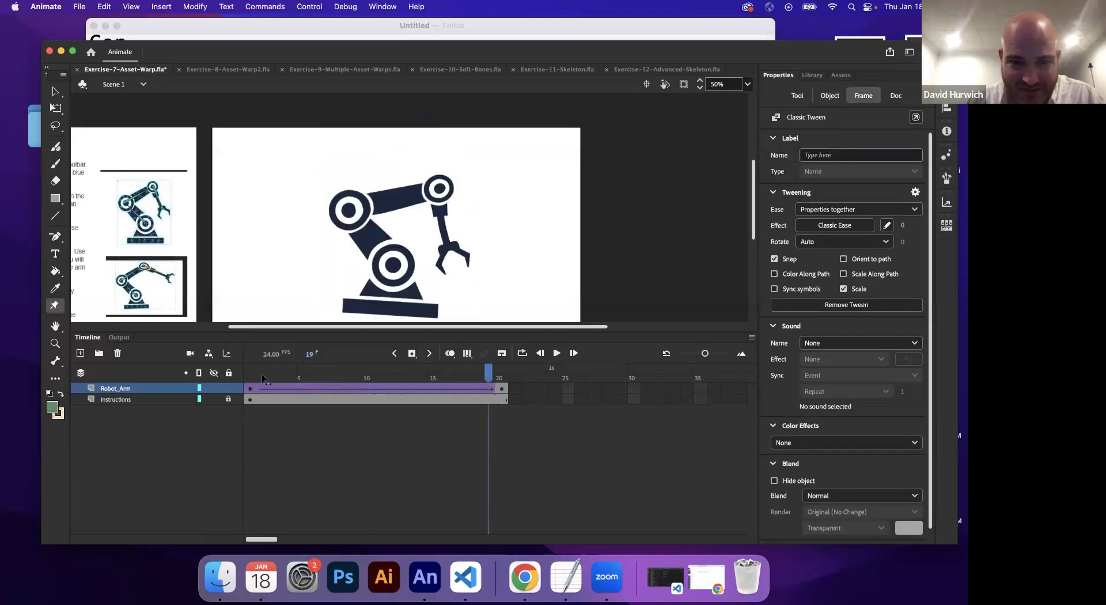
Step: Nudge the arm's base pivot joint down and lower its top joint at frame 1, and scrub through the tween to check the motion
left_click(383, 289)
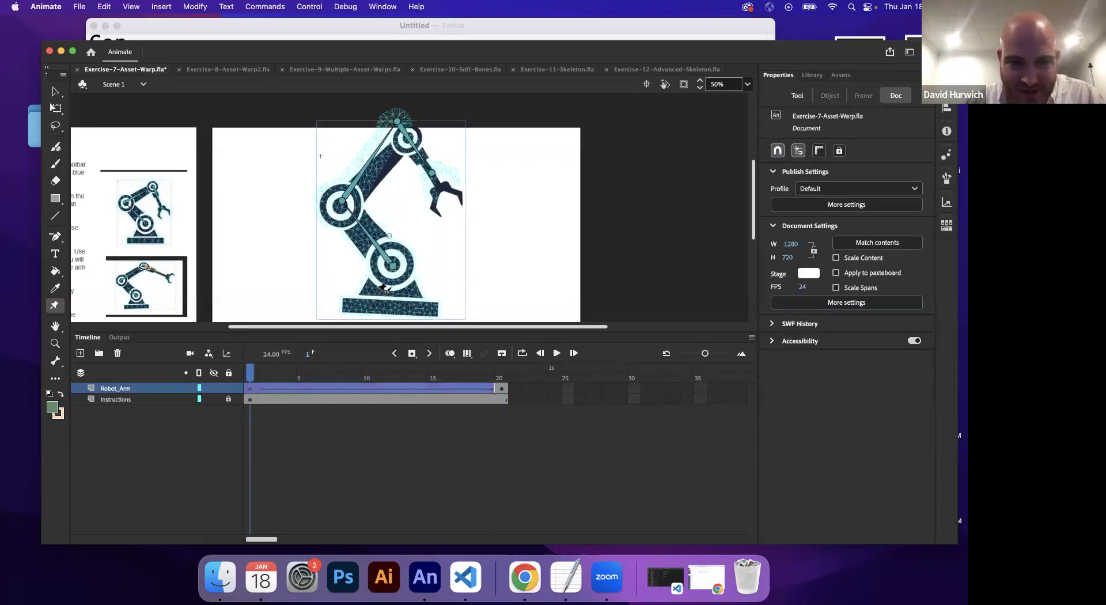
left_click_drag(392, 266, 393, 270)
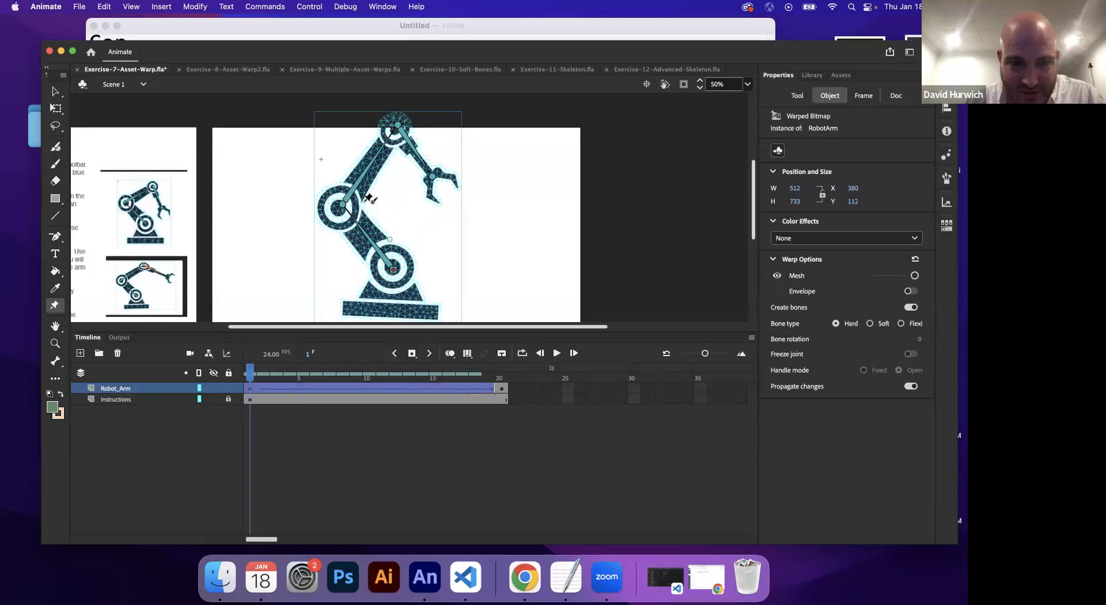
left_click_drag(396, 123, 404, 147)
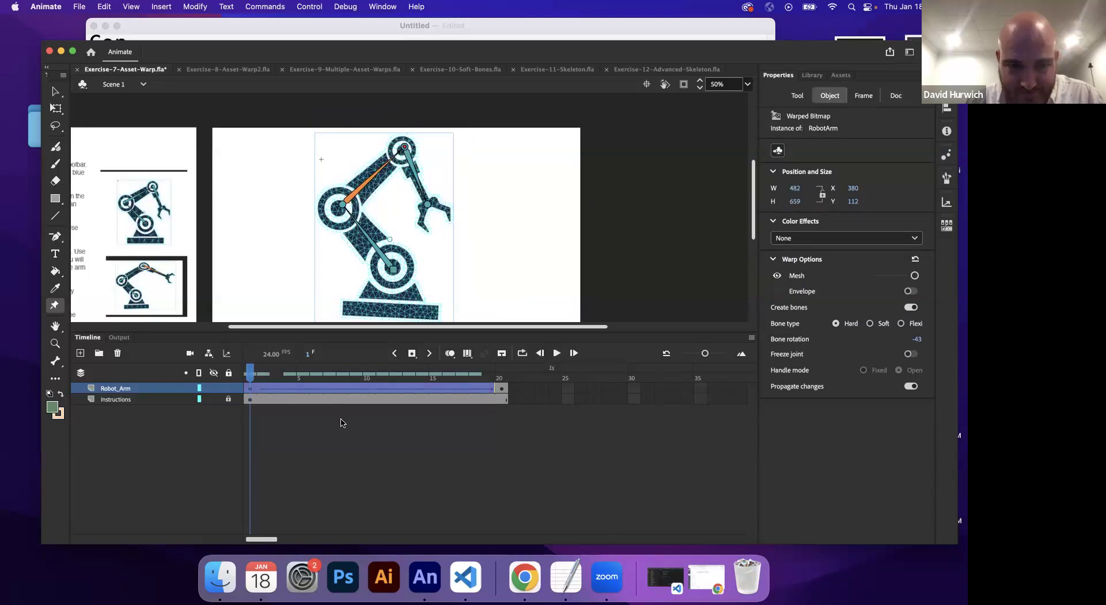
left_click(501, 378)
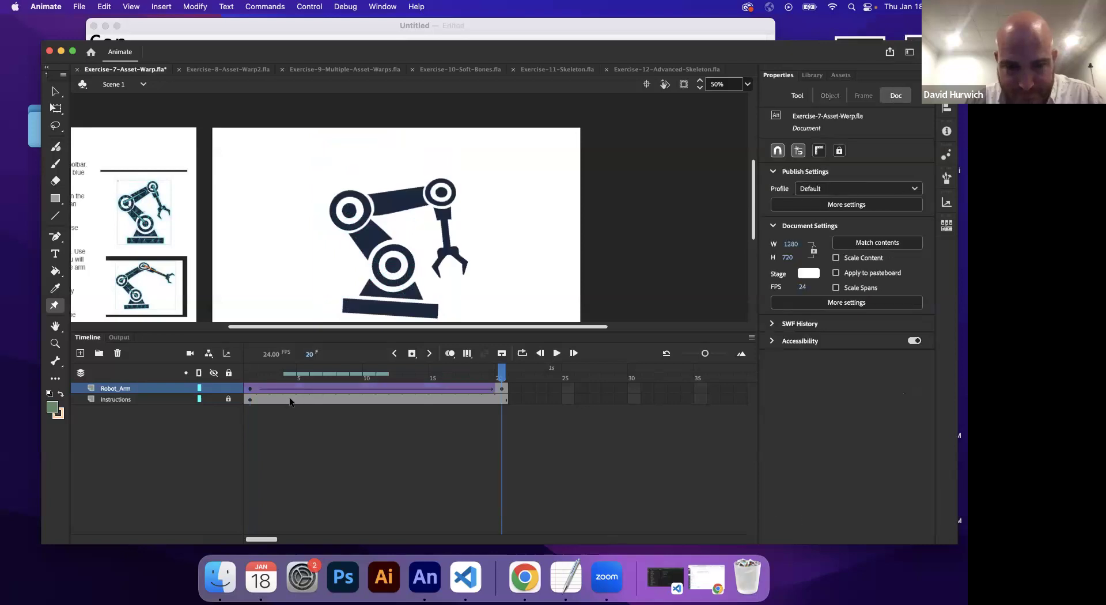
left_click_drag(248, 381, 462, 377)
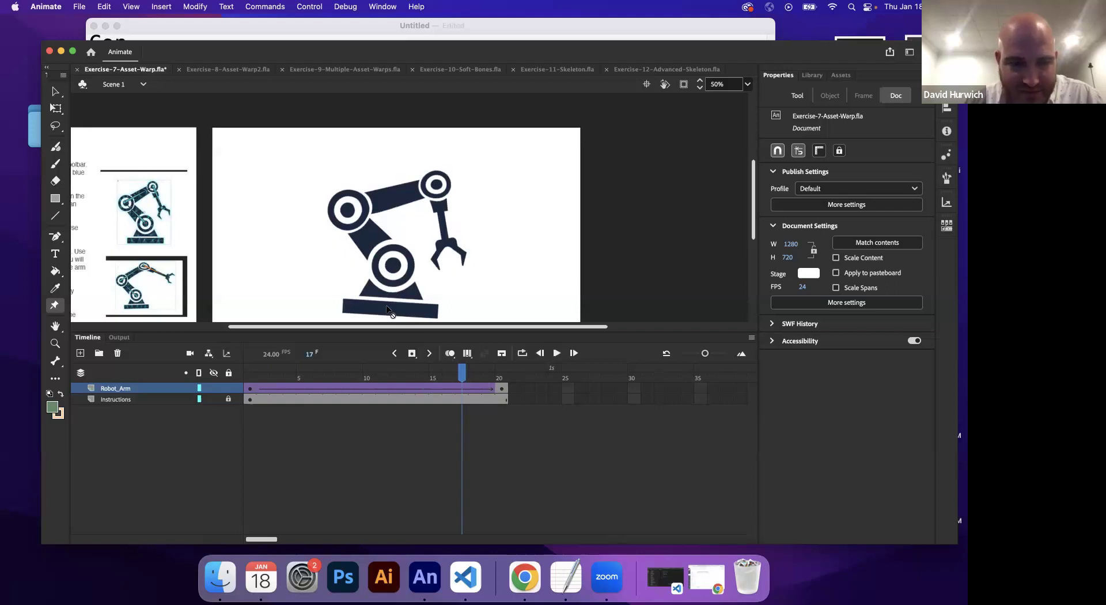
Step: Select the robot arm at frame 1 and reopen its rig for editing
left_click(252, 388)
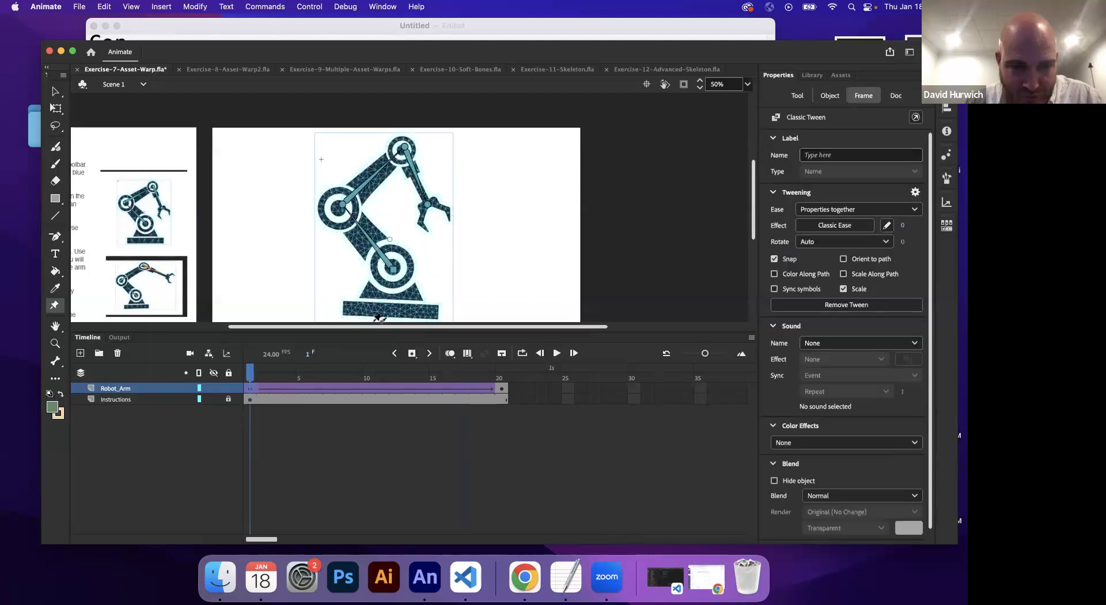
left_click(393, 273)
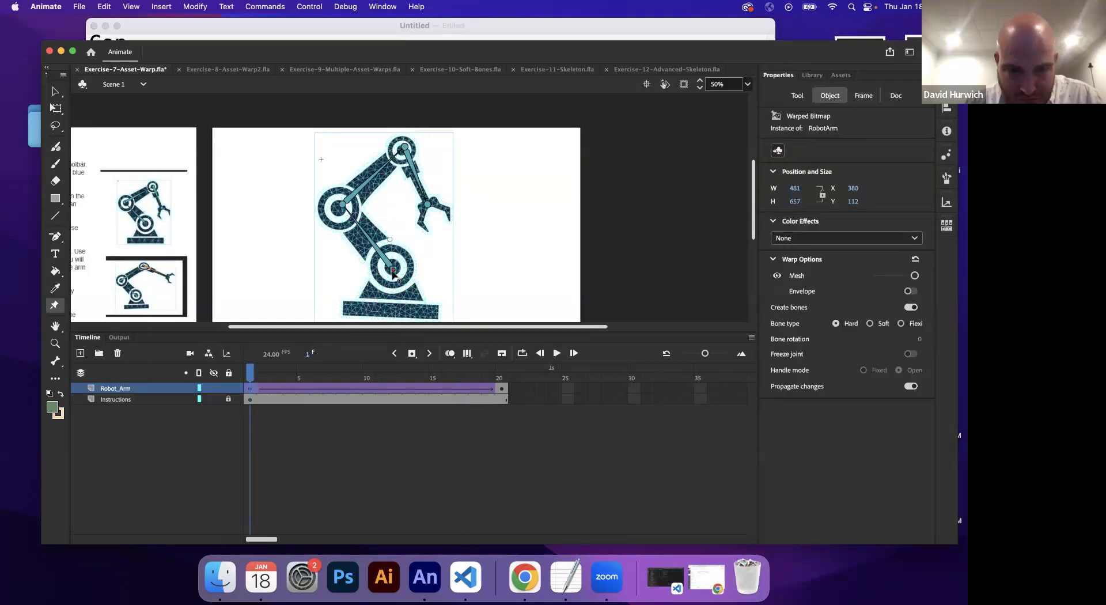
right_click(394, 273)
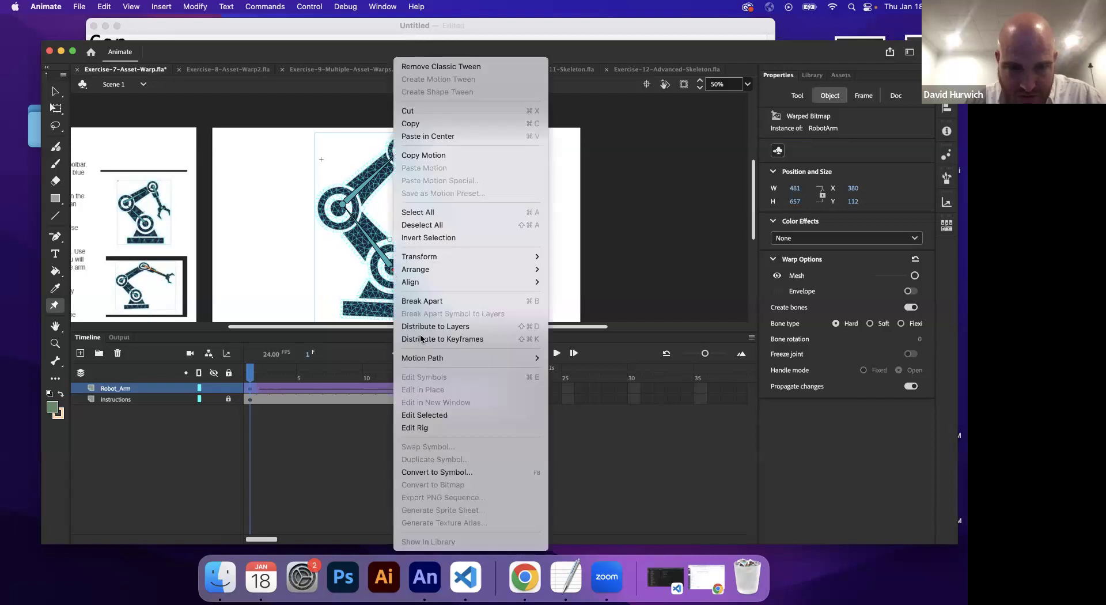
left_click(437, 427)
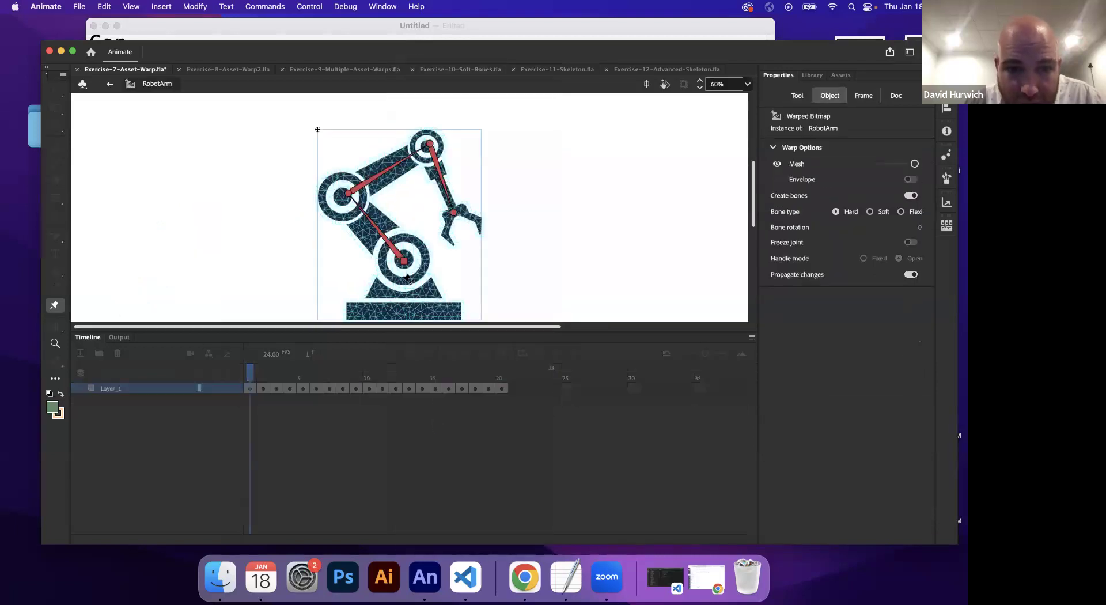
Step: Add a hard bone from the base pivot to the middle of the base plate, branching to joints at the plate's left and right ends
left_click(401, 314)
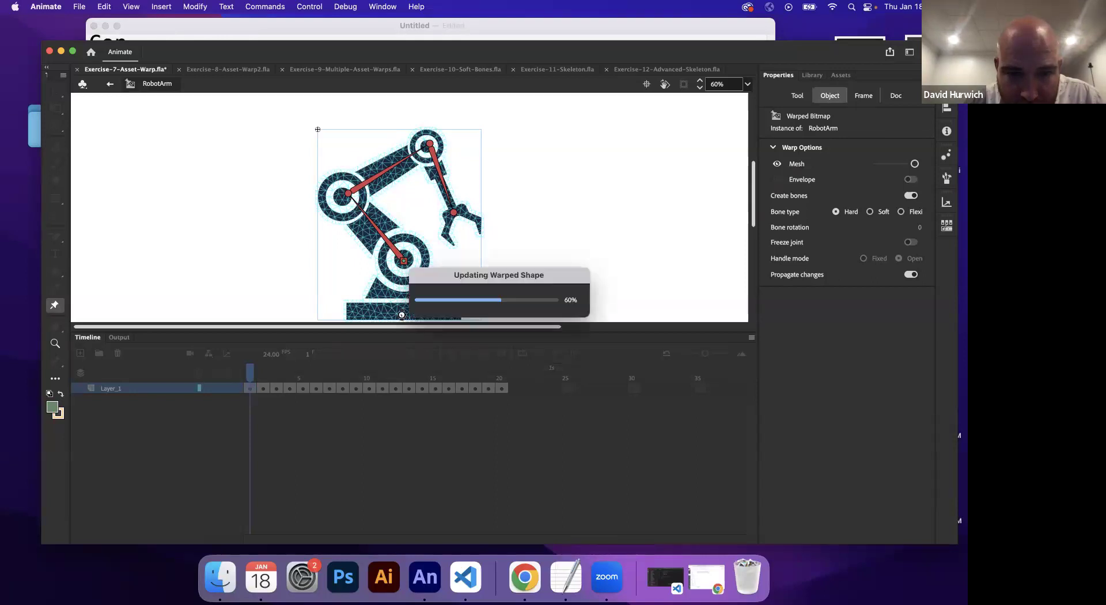
left_click_drag(358, 310, 354, 314)
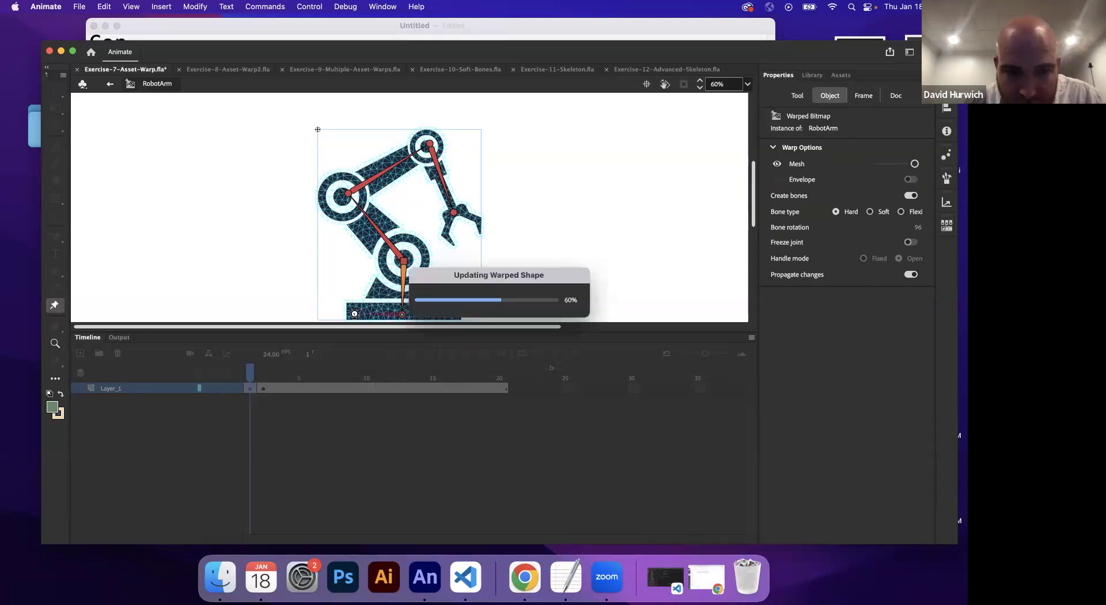
left_click(403, 310)
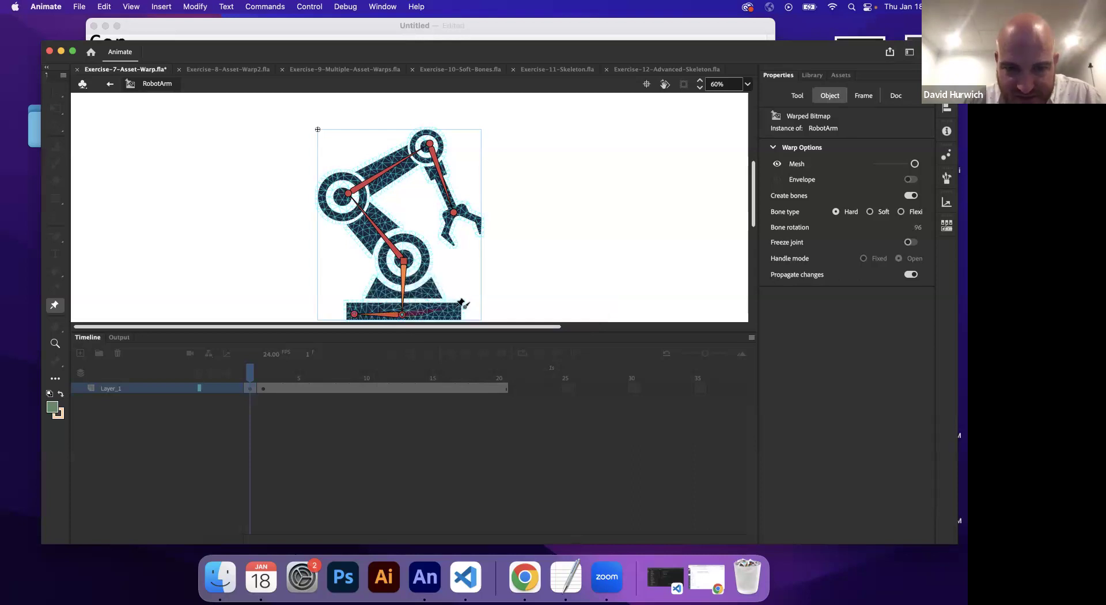
left_click_drag(464, 310, 456, 315)
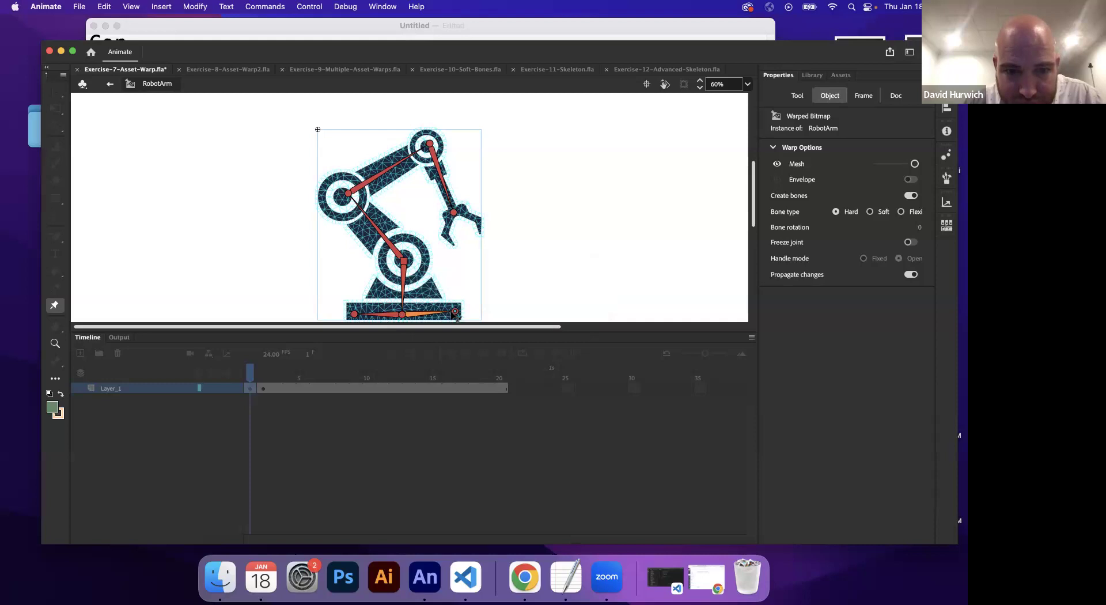
left_click(402, 316)
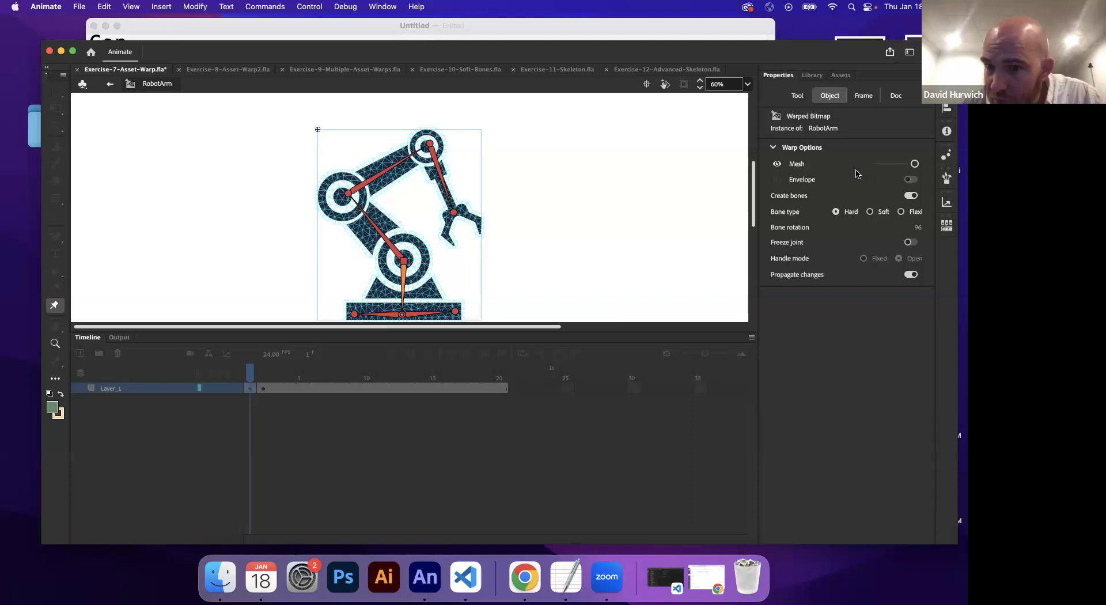
Step: Return to Scene 1 and scrub the Robot_Arm tween to frame 20 to check the base's movement
left_click(108, 85)
left_click(256, 388)
left_click(302, 388)
left_click_drag(369, 385, 501, 380)
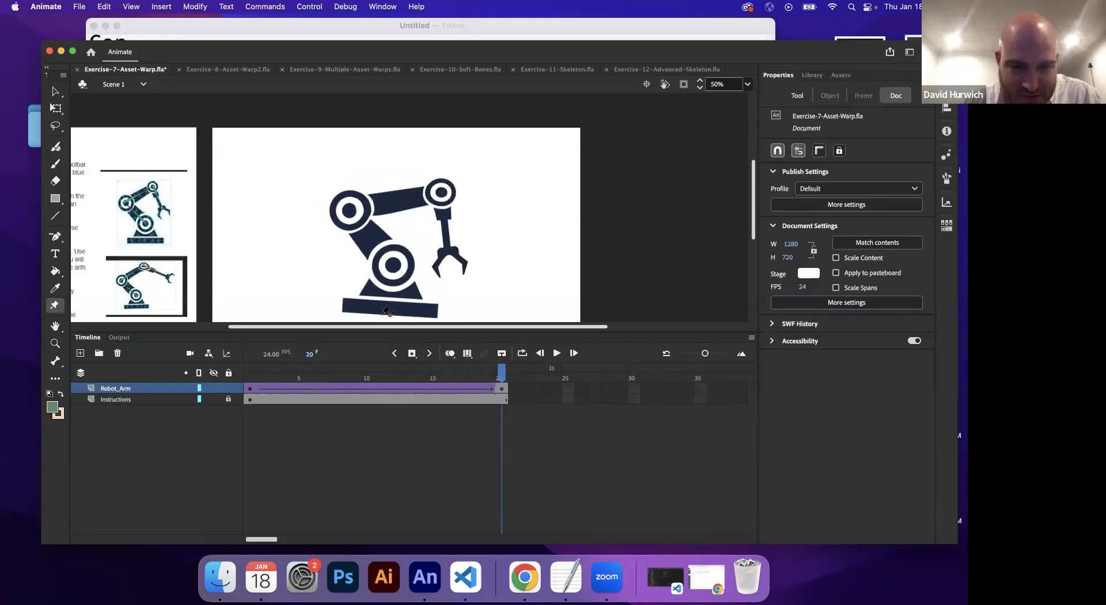
Step: Clear the Robot_Arm layer's keyframe at frame 20
left_click(500, 389)
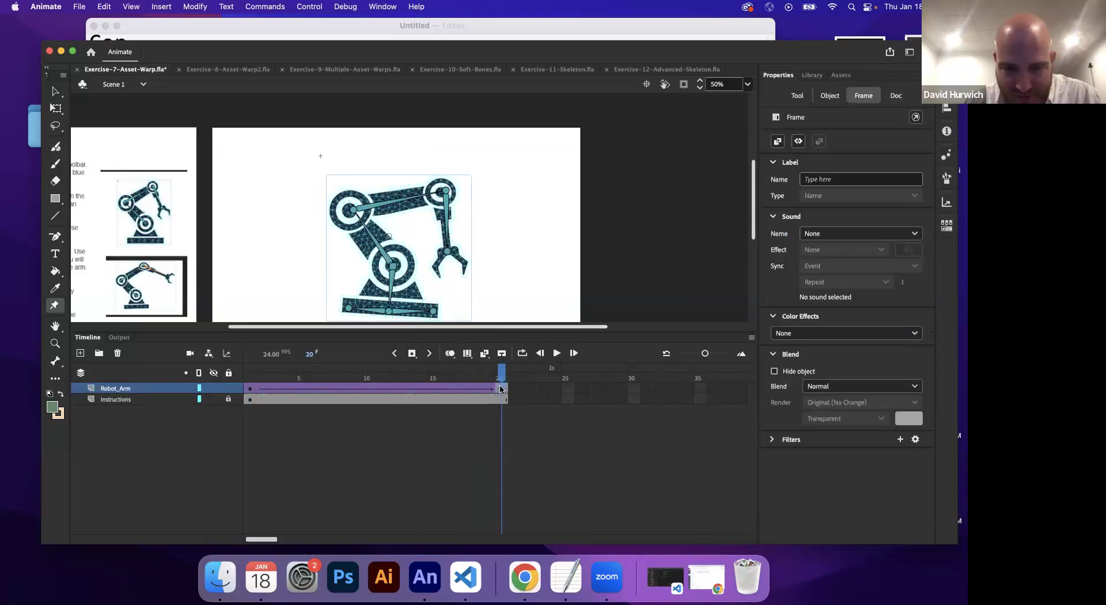
right_click(500, 388)
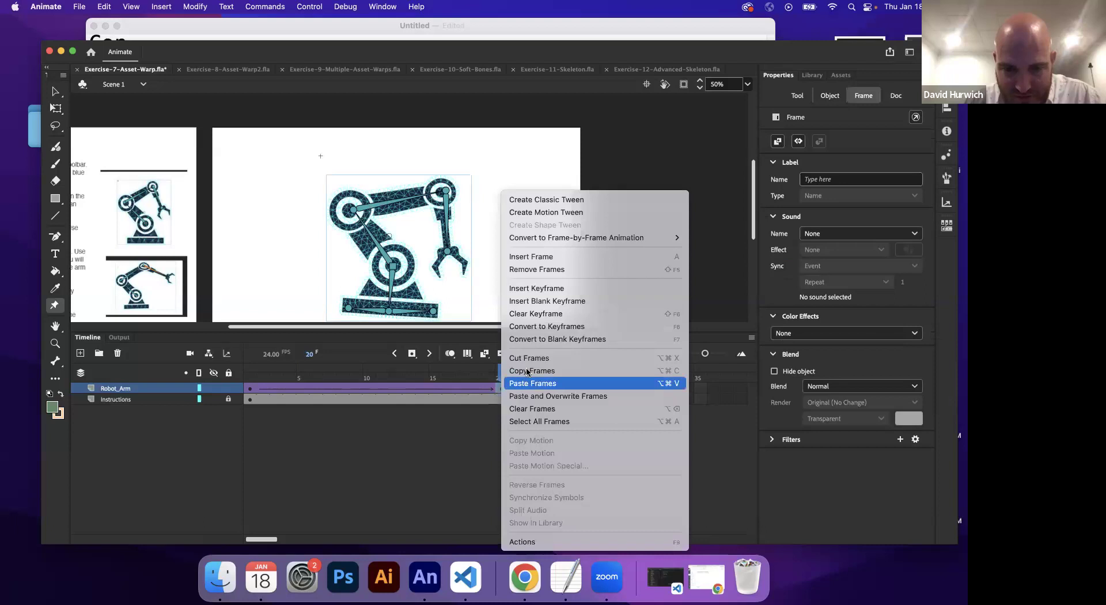
left_click(531, 316)
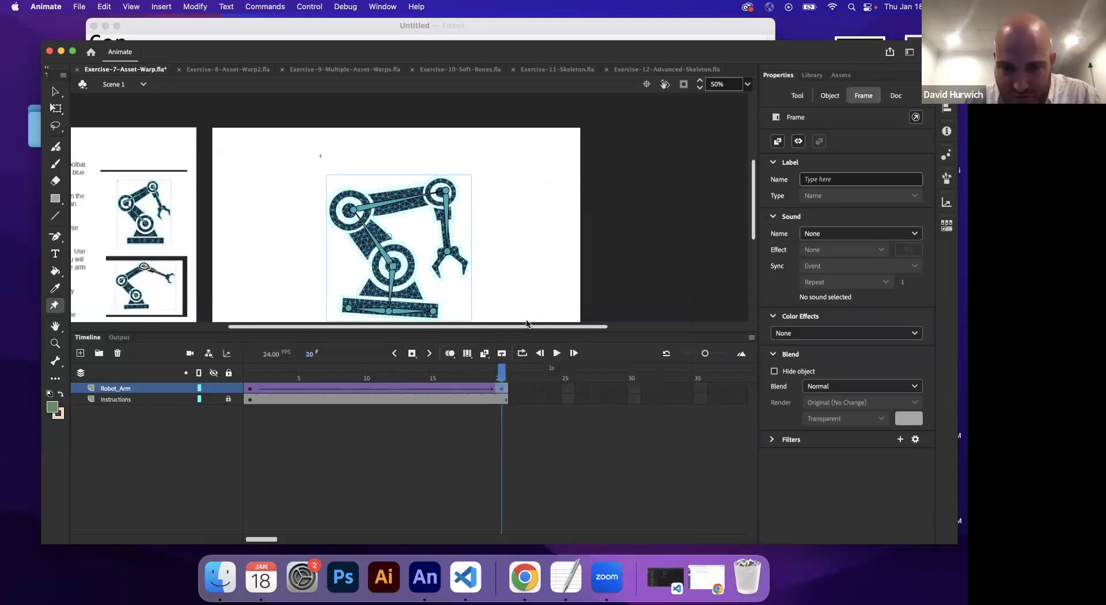
Step: Insert a keyframe at frame 20 on the Robot_Arm layer, swing the gripper's forearm bone outward, and scrub the tween to check it
right_click(500, 389)
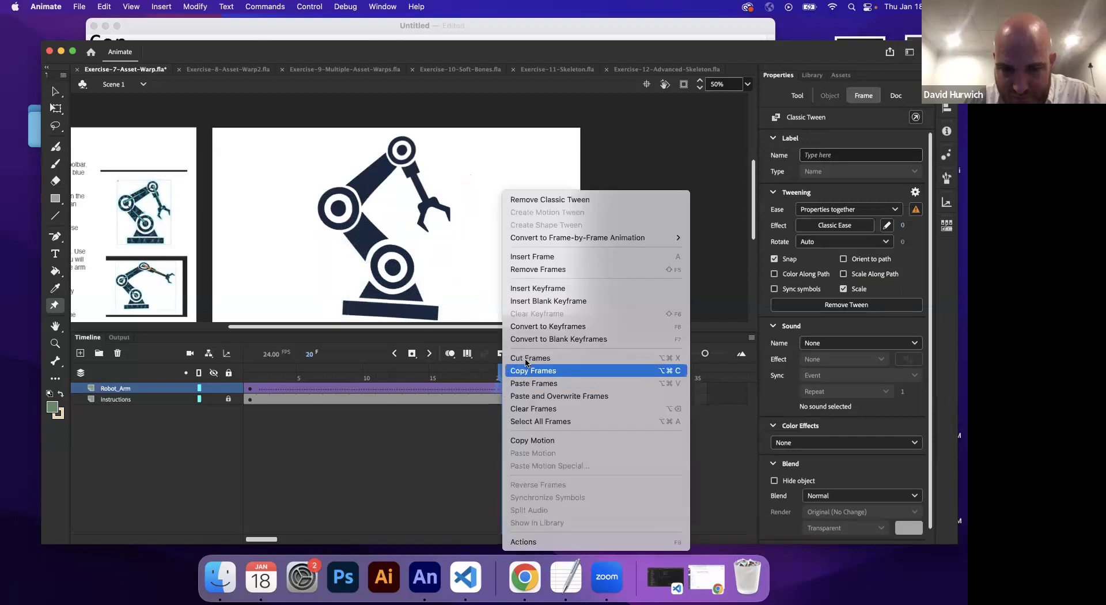
left_click(534, 289)
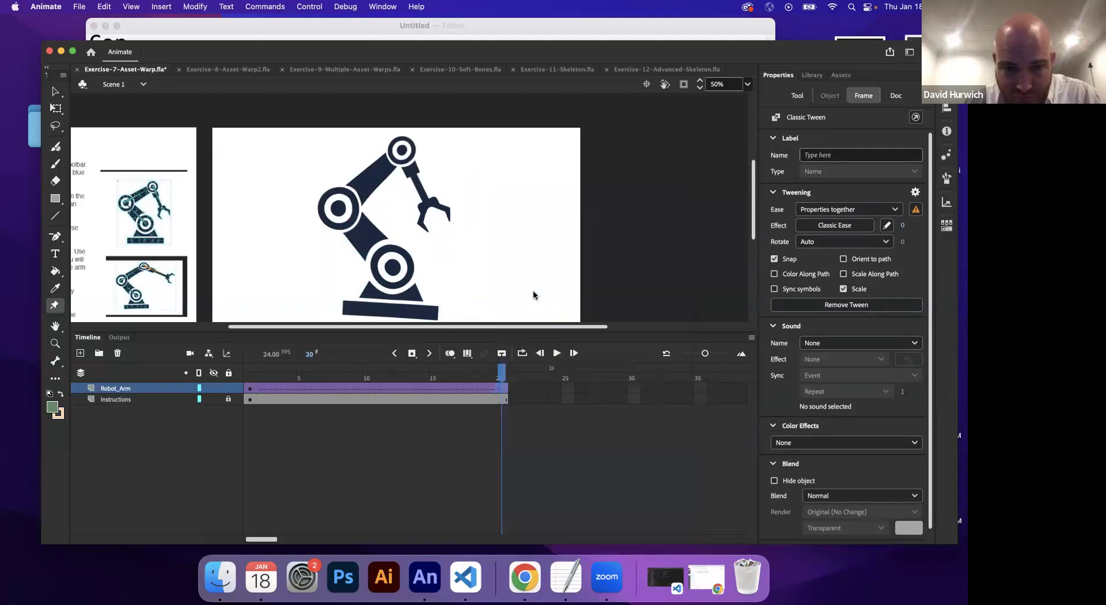
left_click_drag(431, 207, 480, 231)
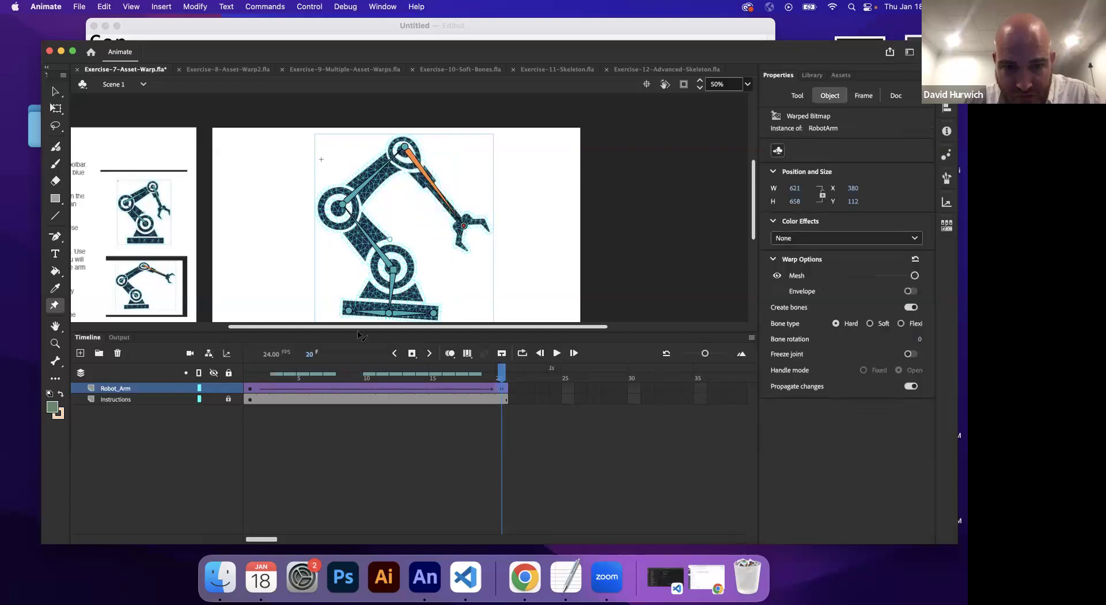
left_click_drag(248, 379, 473, 379)
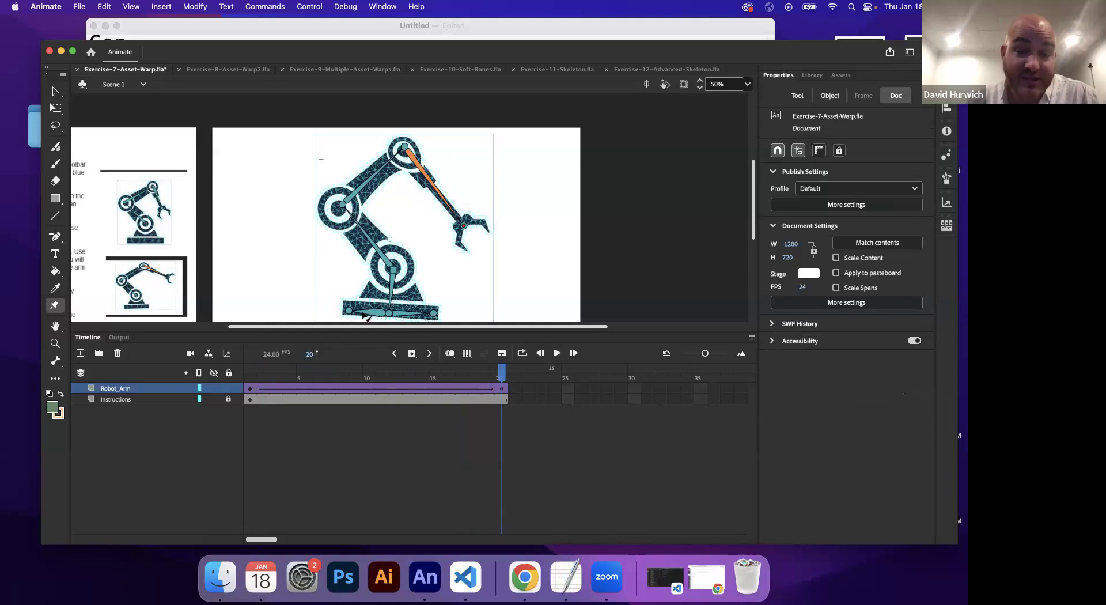
Step: Lower the robot's upper arm bone around its shoulder pivot at frame 20 and scrub the tween to check the motion
left_click(406, 150)
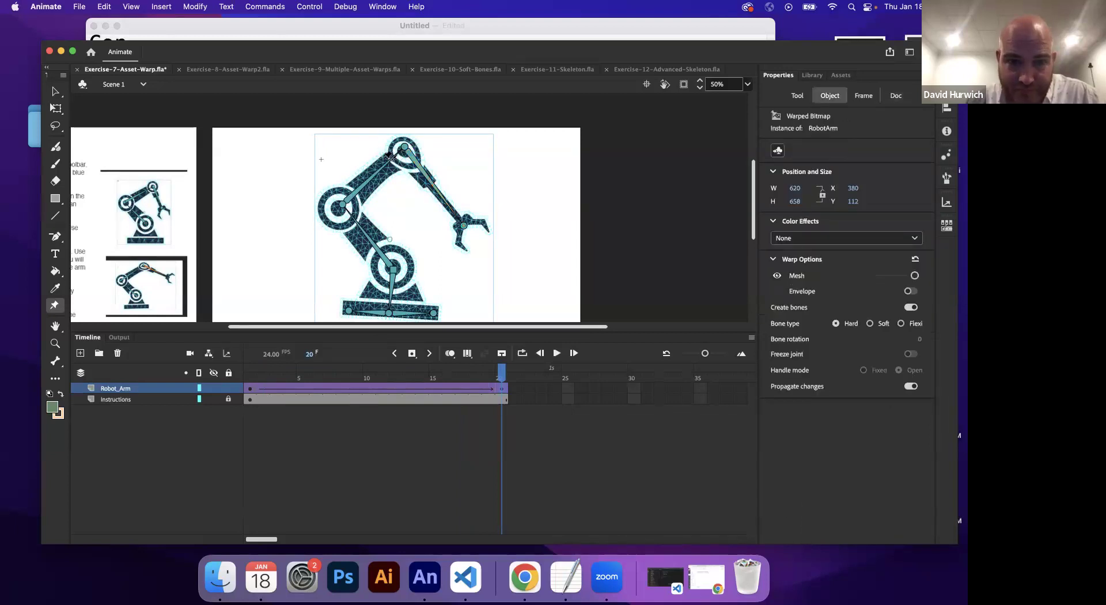
left_click_drag(405, 151, 402, 178)
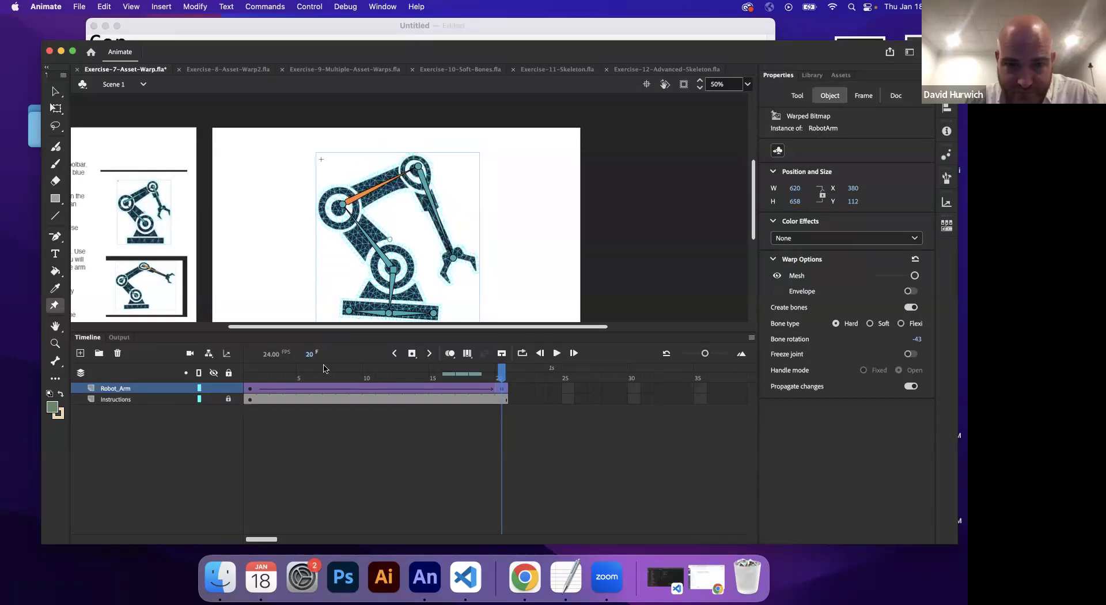
left_click_drag(251, 375, 501, 377)
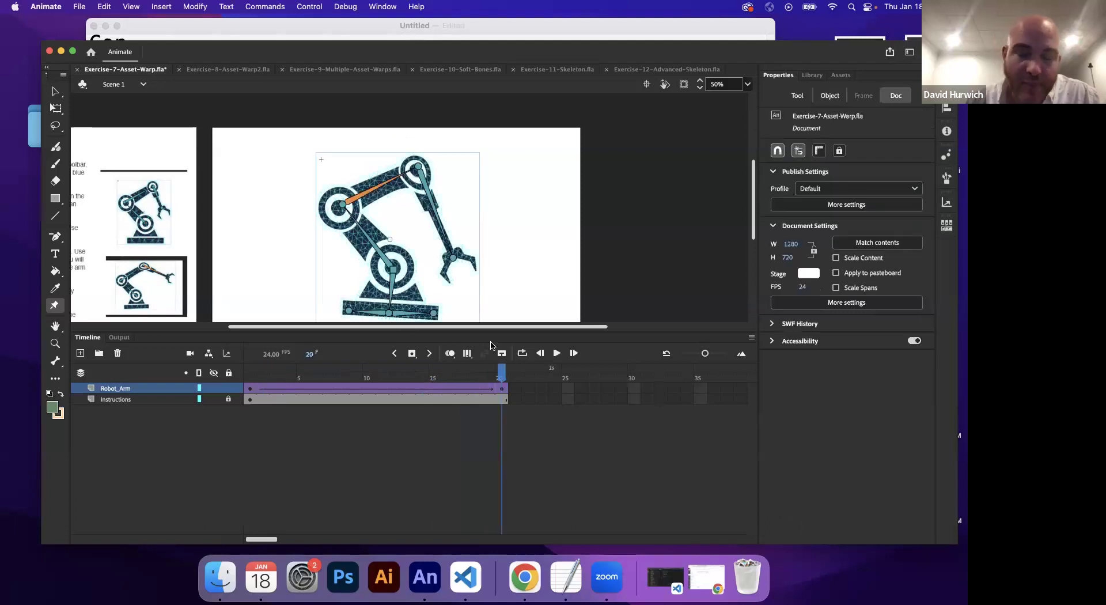
Step: In Exercise-8-Asset-Warp2.fla, rig the pink arm with Asset Warp hard bones running from shoulder to elbow, wrist and fingertips
left_click(227, 69)
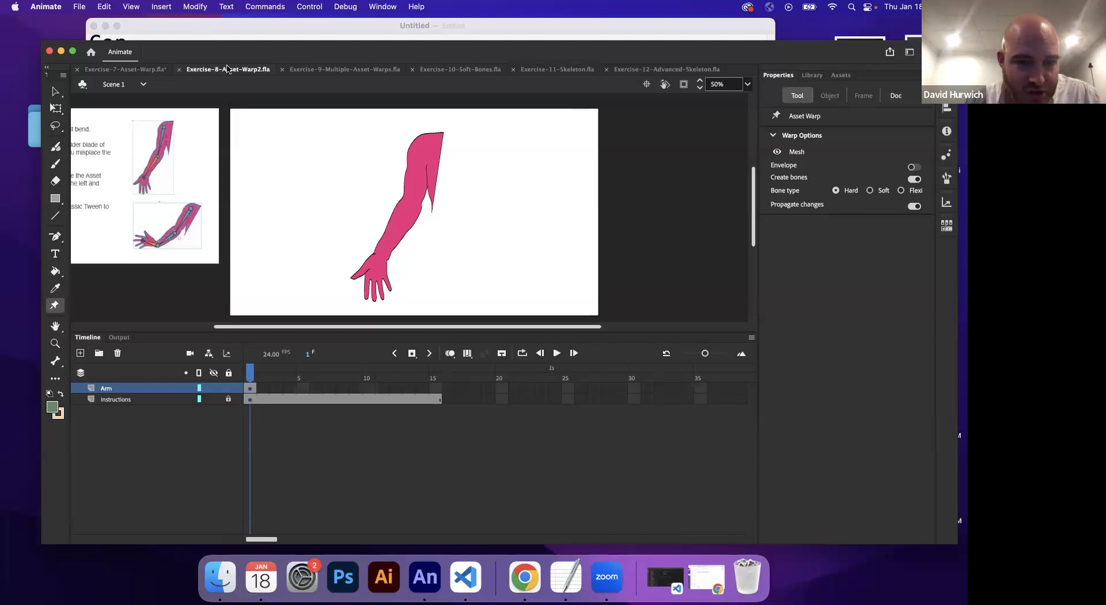
key("v")
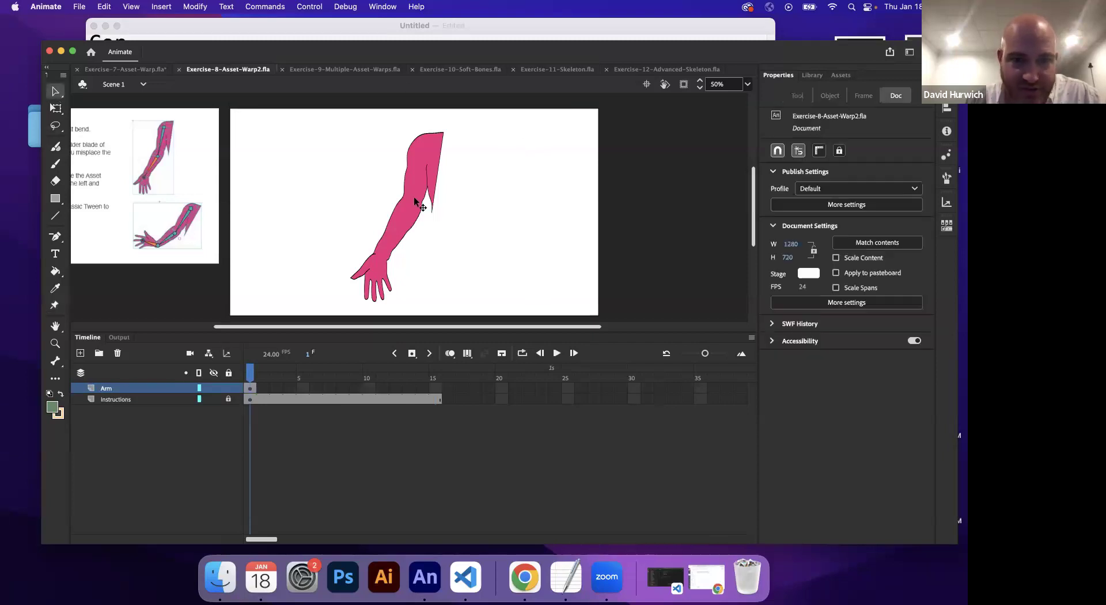
left_click(414, 202)
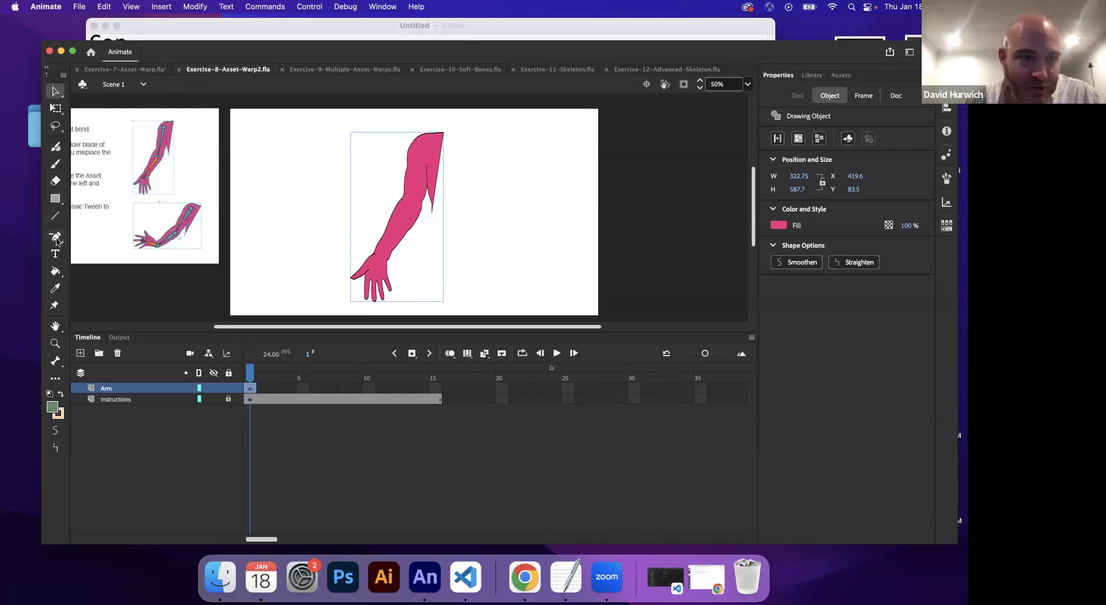
left_click(56, 304)
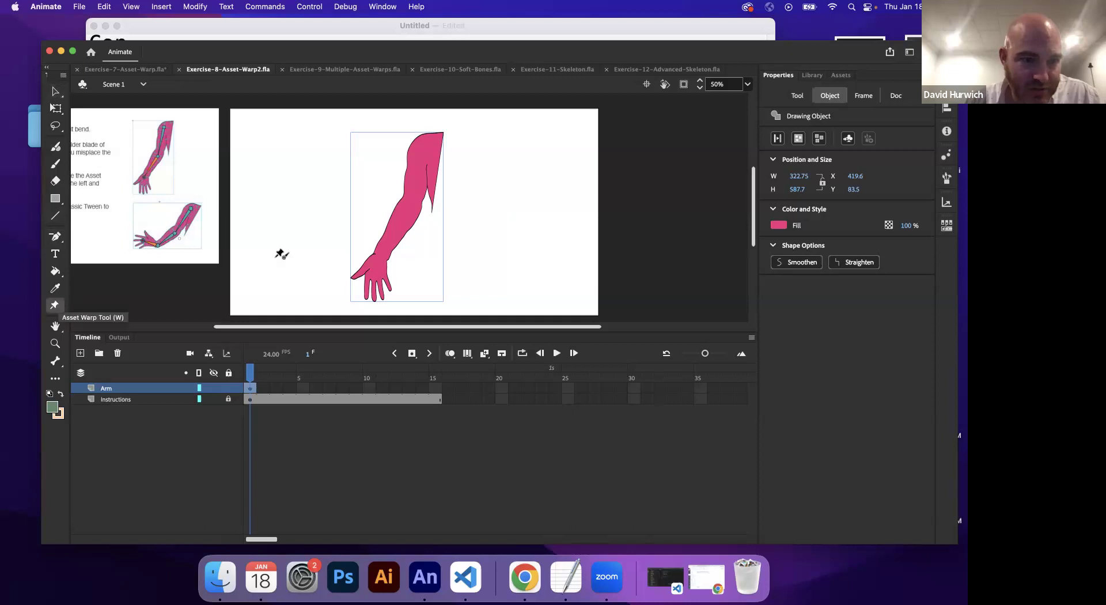
left_click(422, 143)
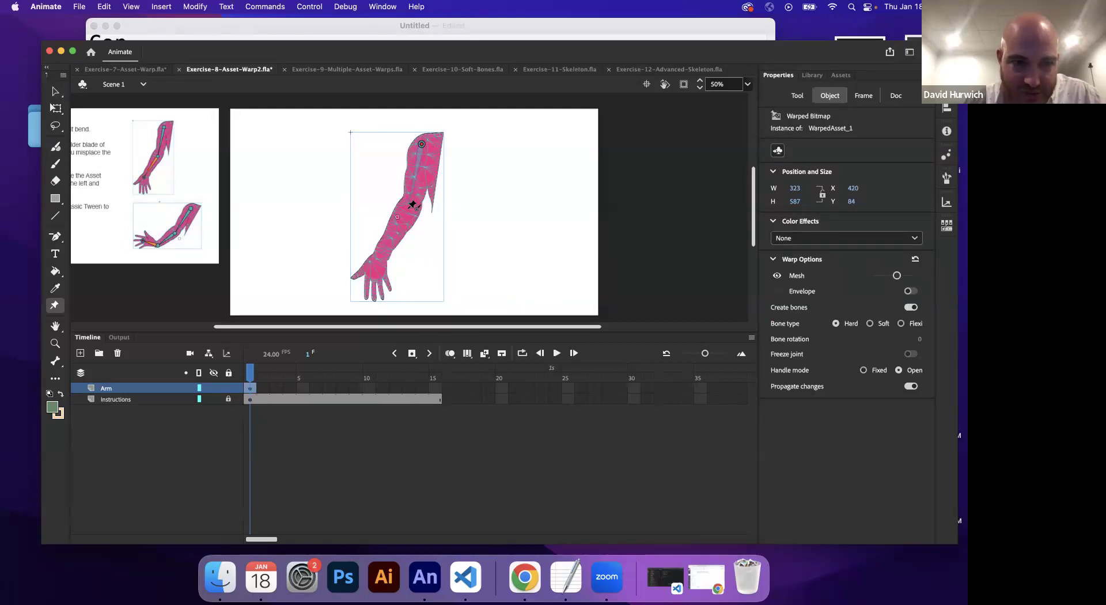
left_click(408, 209)
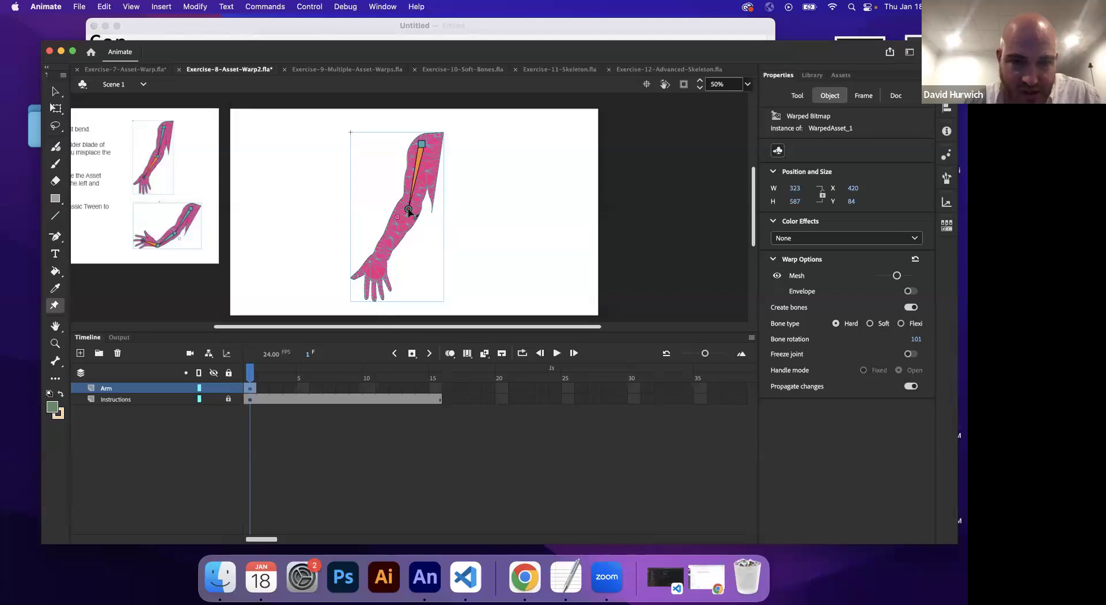
left_click(380, 256)
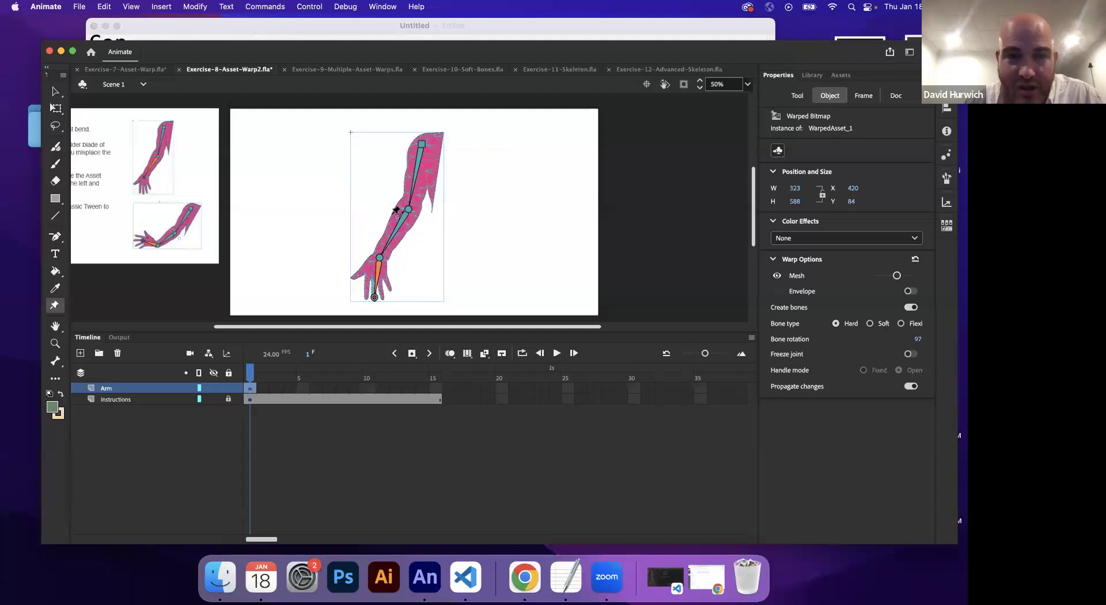
Step: Insert a keyframe at frame 15 on the Arm layer
left_click(56, 92)
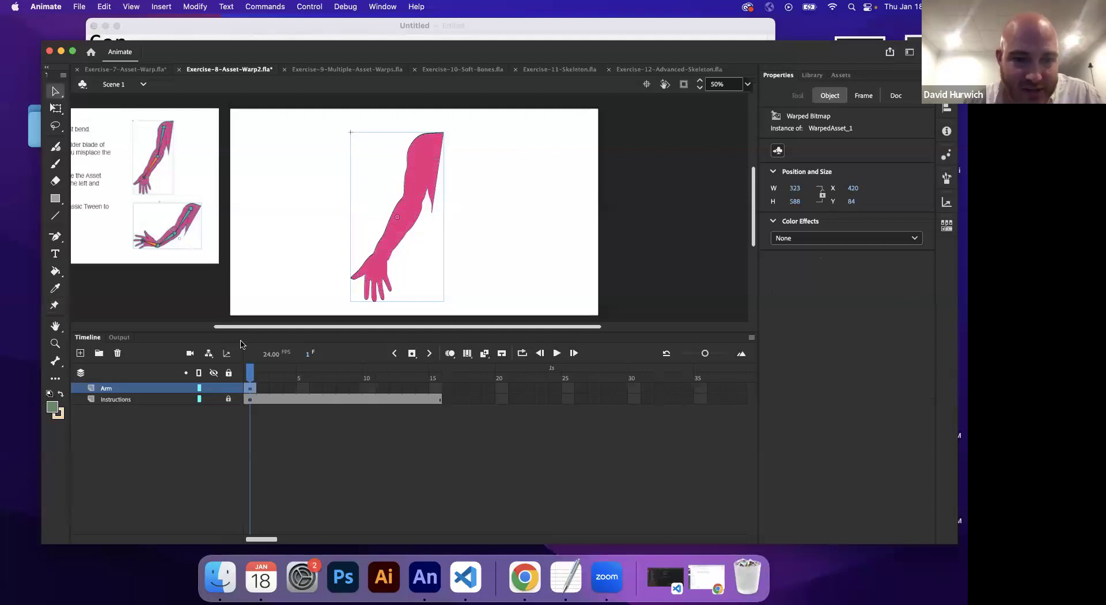
left_click(250, 388)
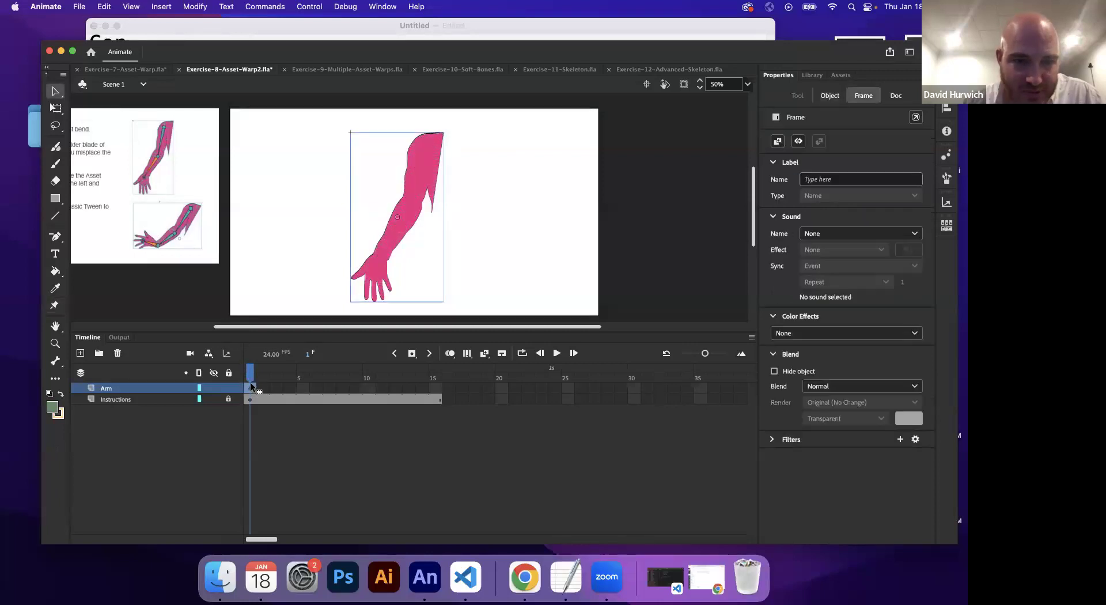
left_click(434, 386)
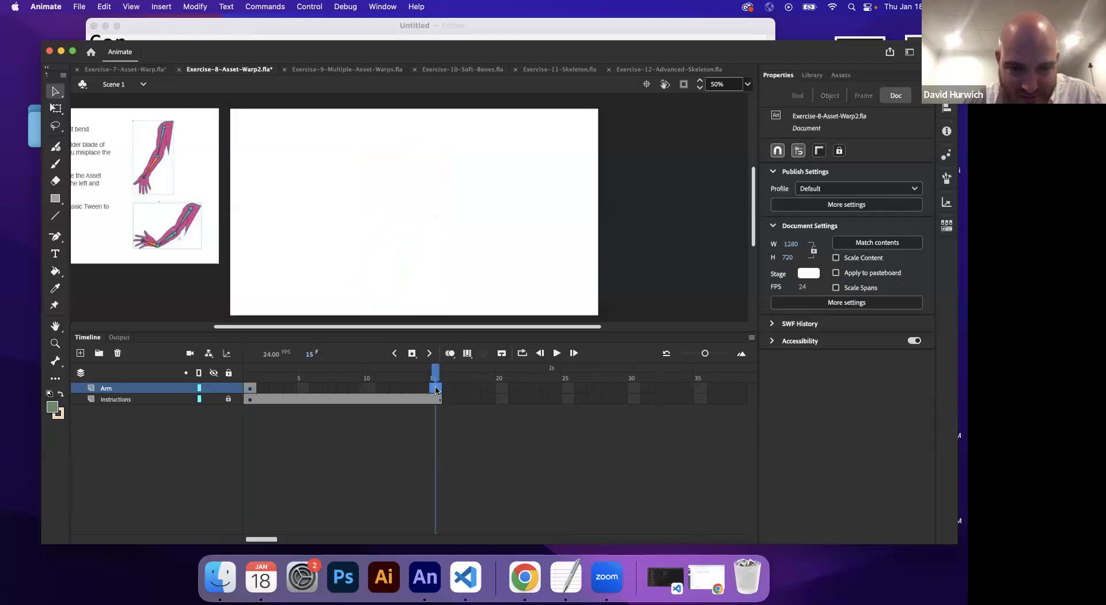
right_click(434, 386)
left_click(475, 289)
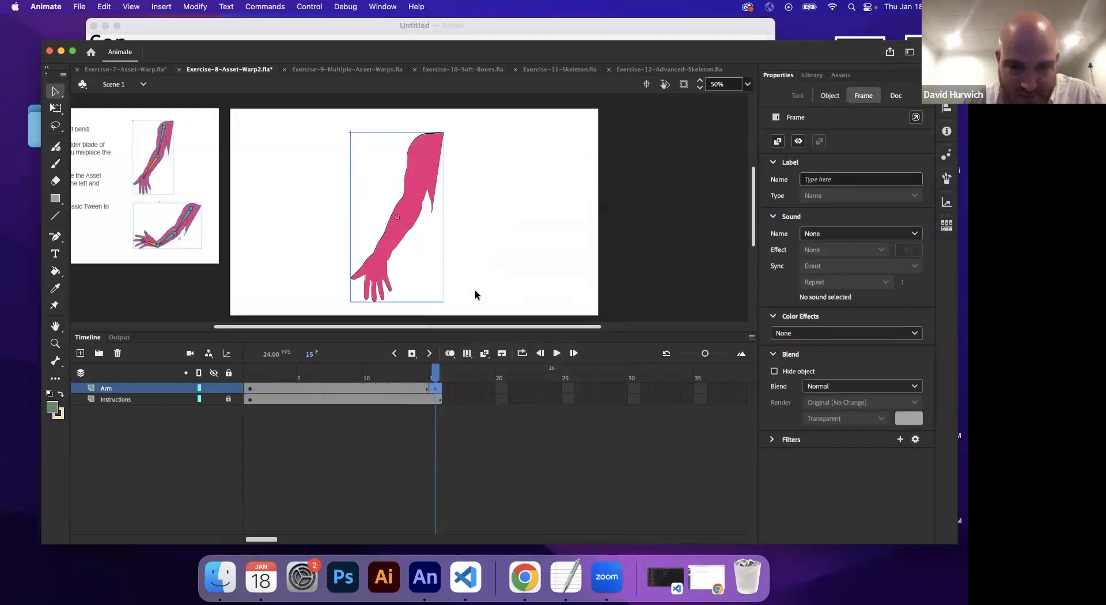
Step: Display the arm's Asset Warp rig at frame 1 to check its joints and bones
left_click(55, 305)
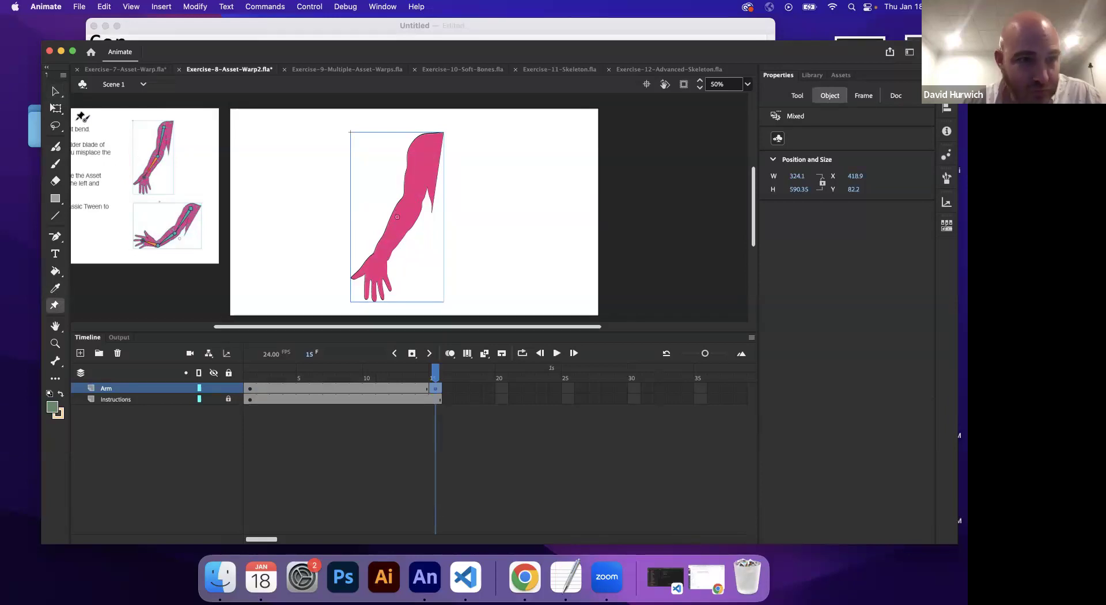
left_click(55, 93)
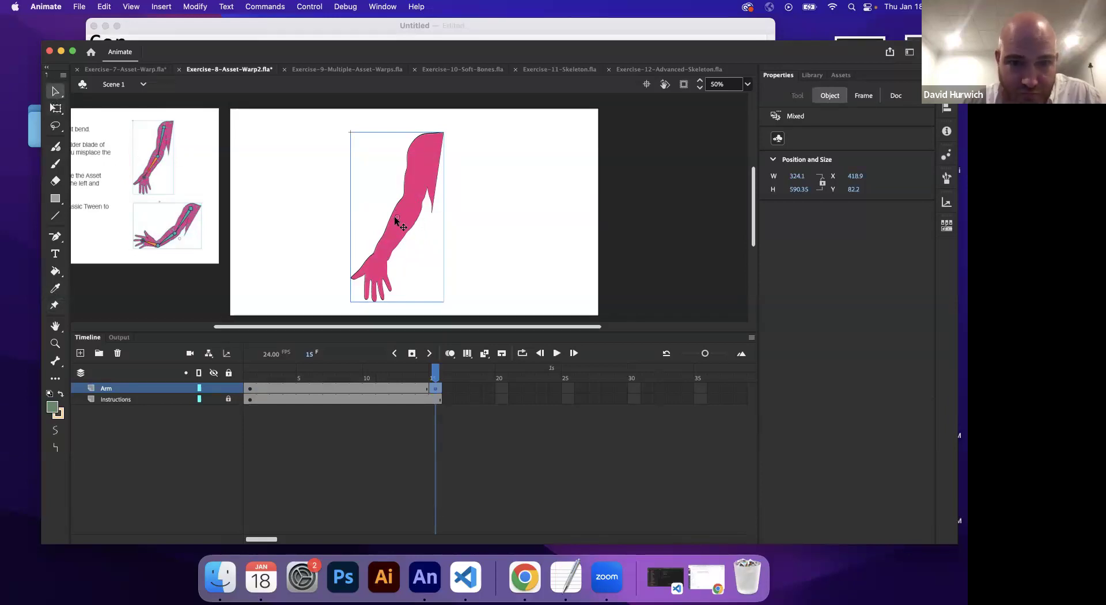
left_click(249, 388)
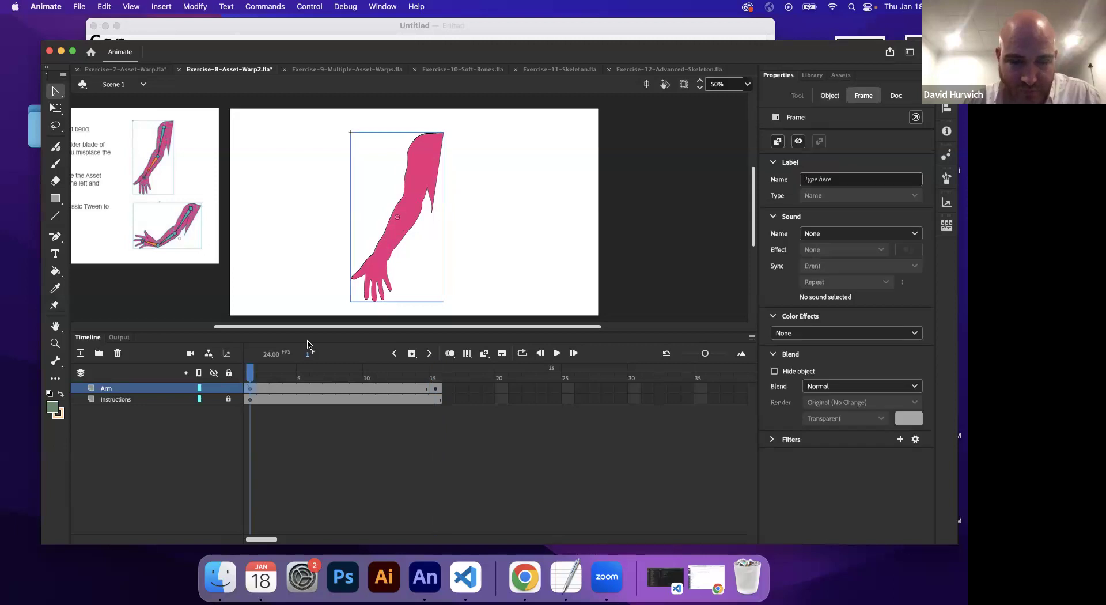
left_click(53, 306)
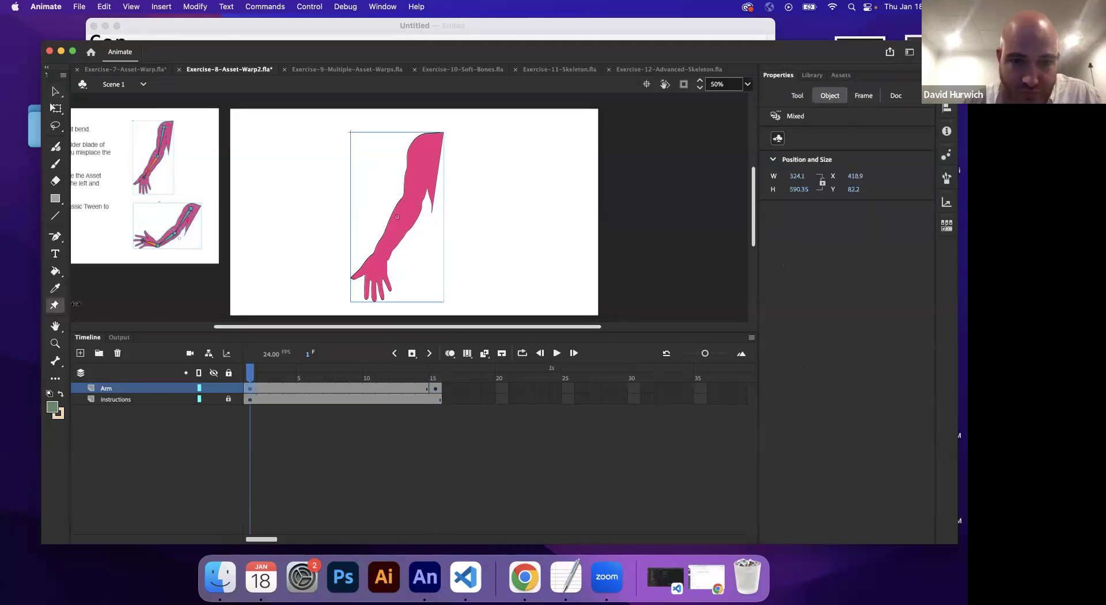
left_click(426, 151)
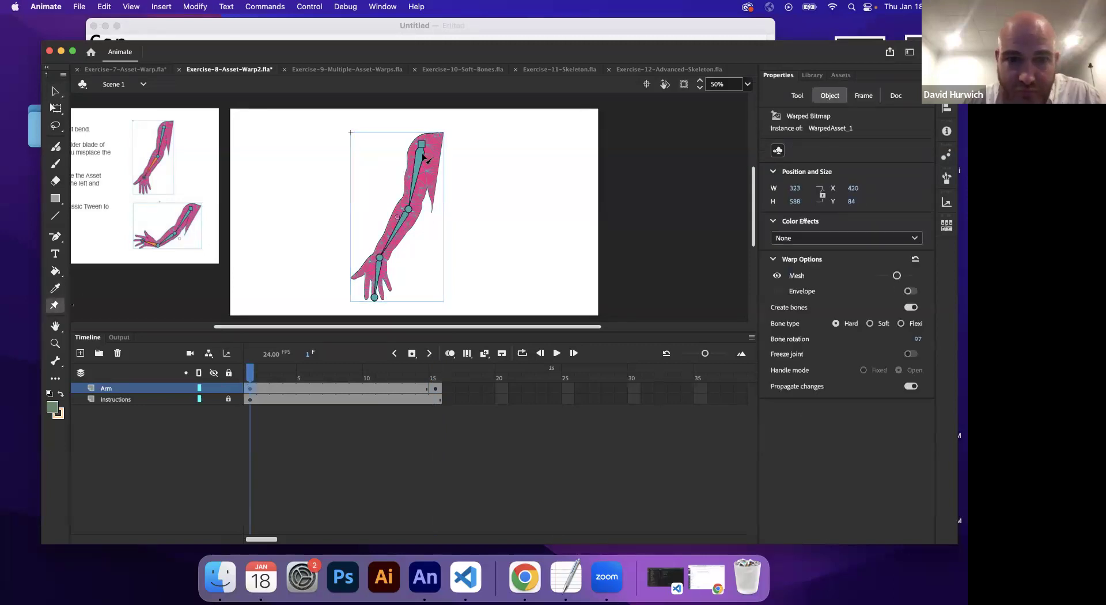
Step: At frame 15, rotate the upper-arm bone about the shoulder to a rotation of about 126, and scrub to check the pose
left_click(436, 388)
left_click(423, 144)
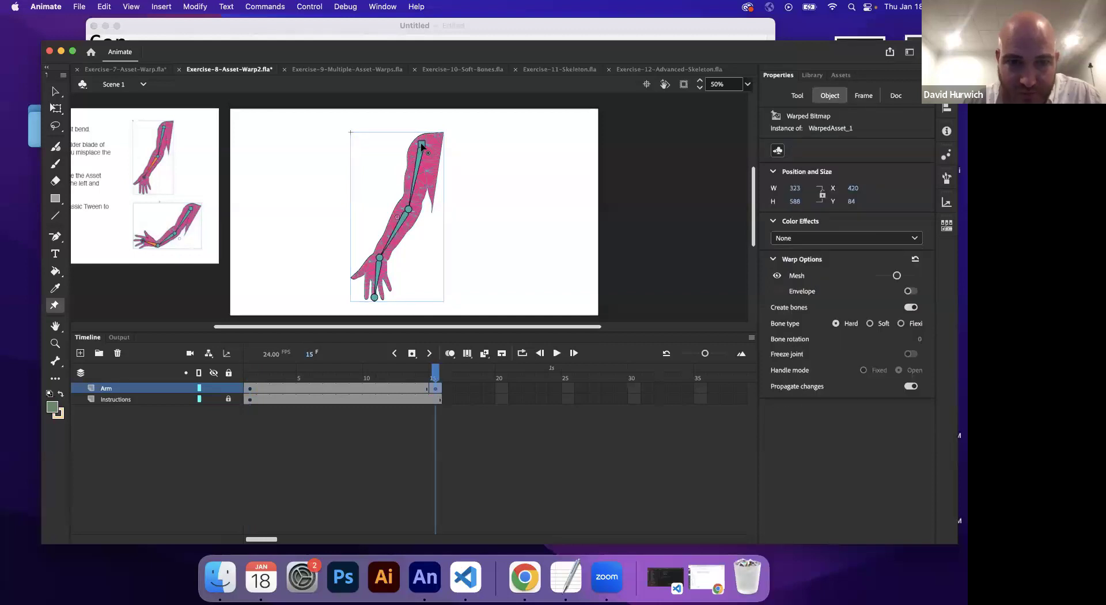
left_click(409, 213)
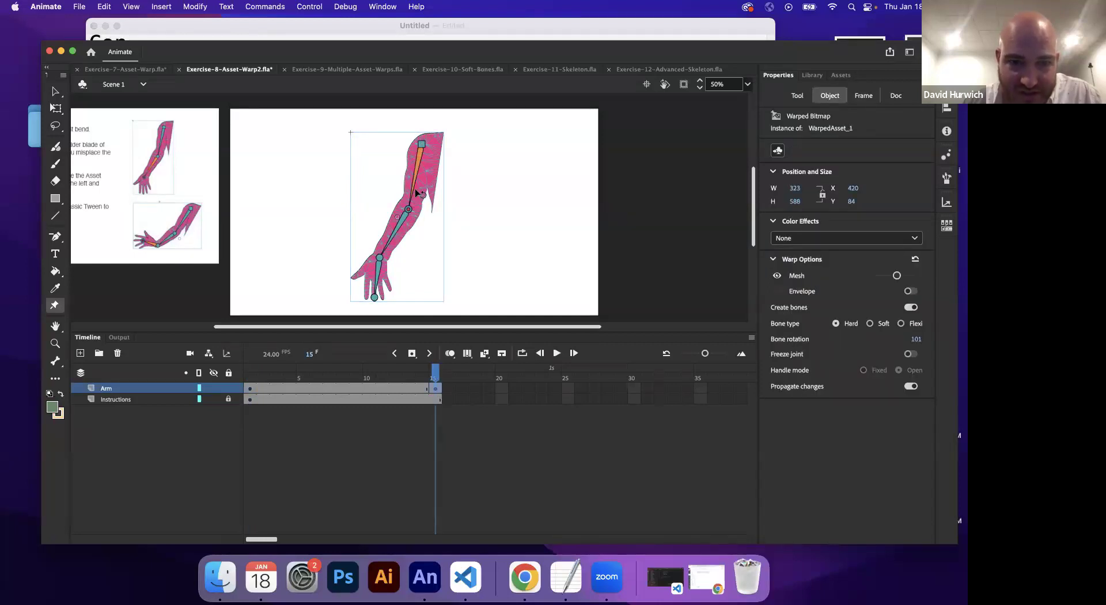
left_click_drag(412, 192, 395, 183)
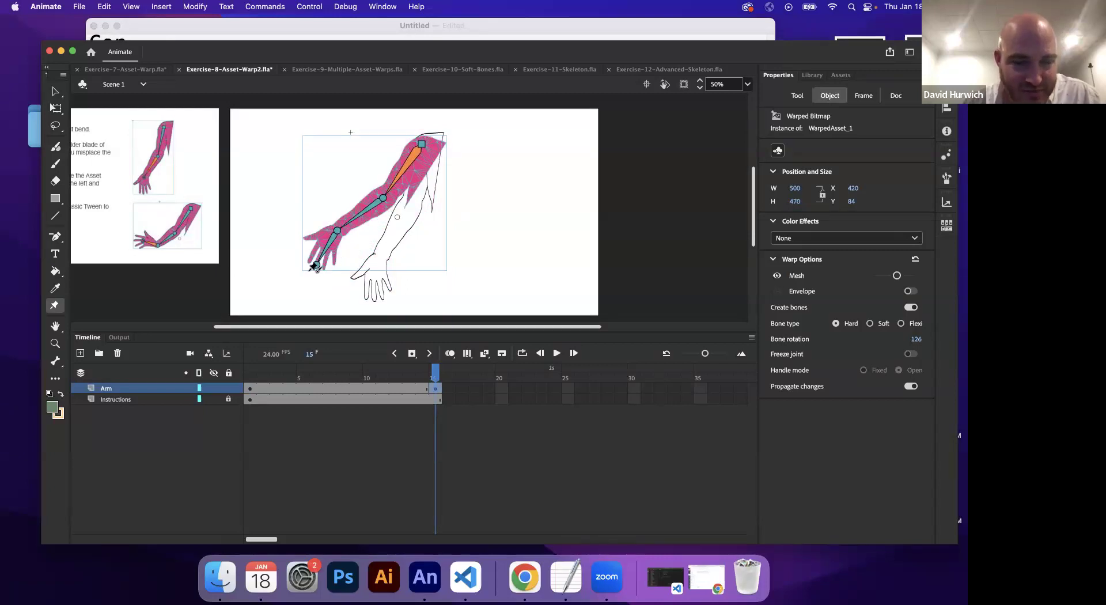
left_click(56, 92)
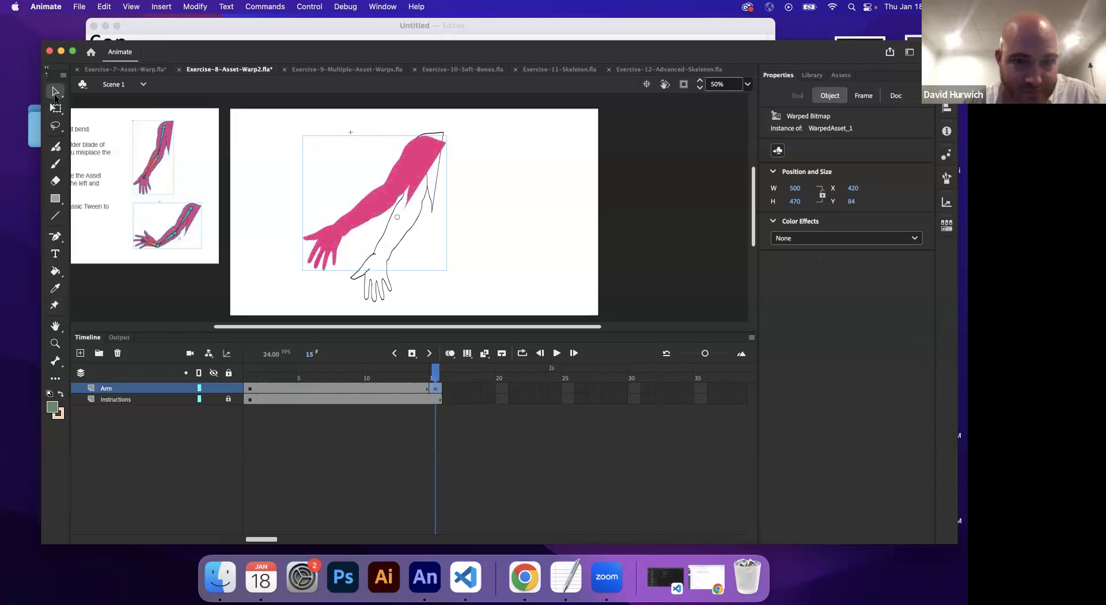
left_click_drag(254, 375, 435, 374)
Step: Delete the leftover black arm outline inside its drawing object at frame 15, return to Scene 1 and scrub the timeline
left_click(372, 294)
double_click(372, 296)
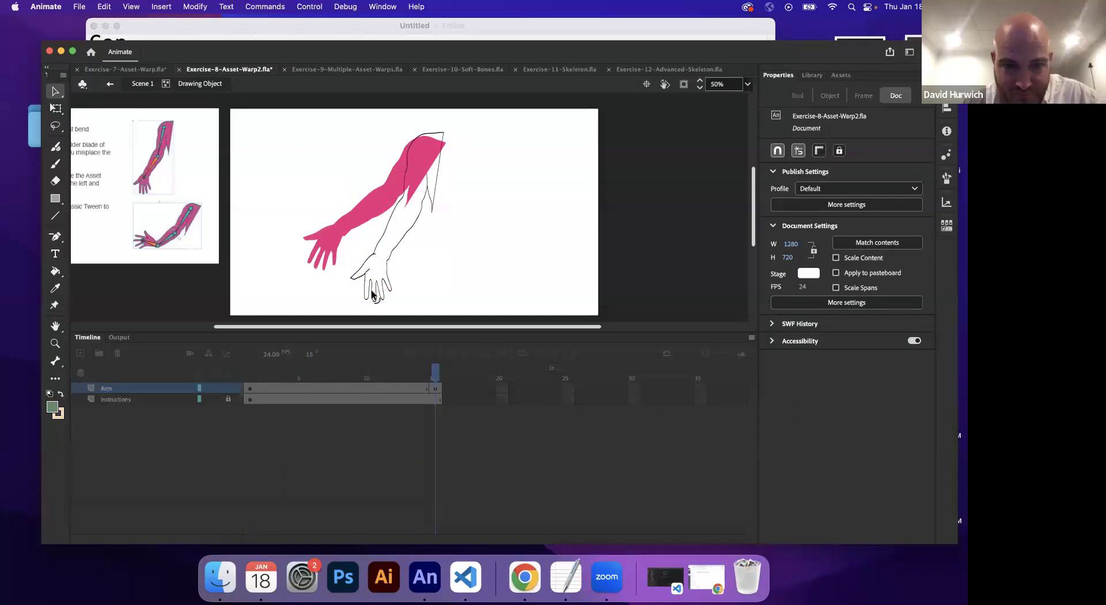
key("Delete")
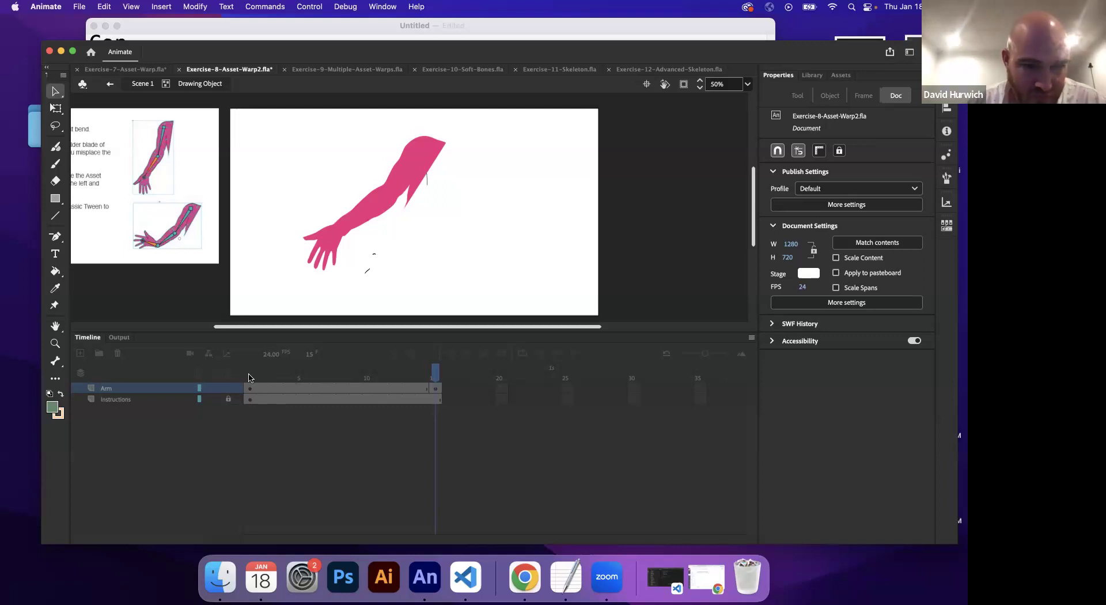
left_click(110, 85)
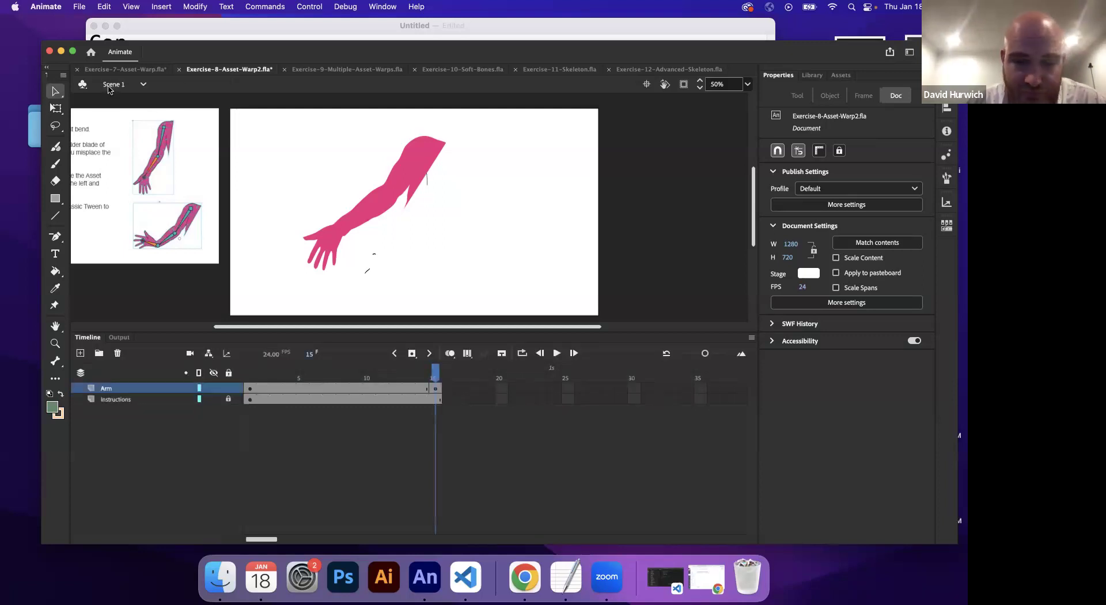
left_click_drag(248, 378, 327, 382)
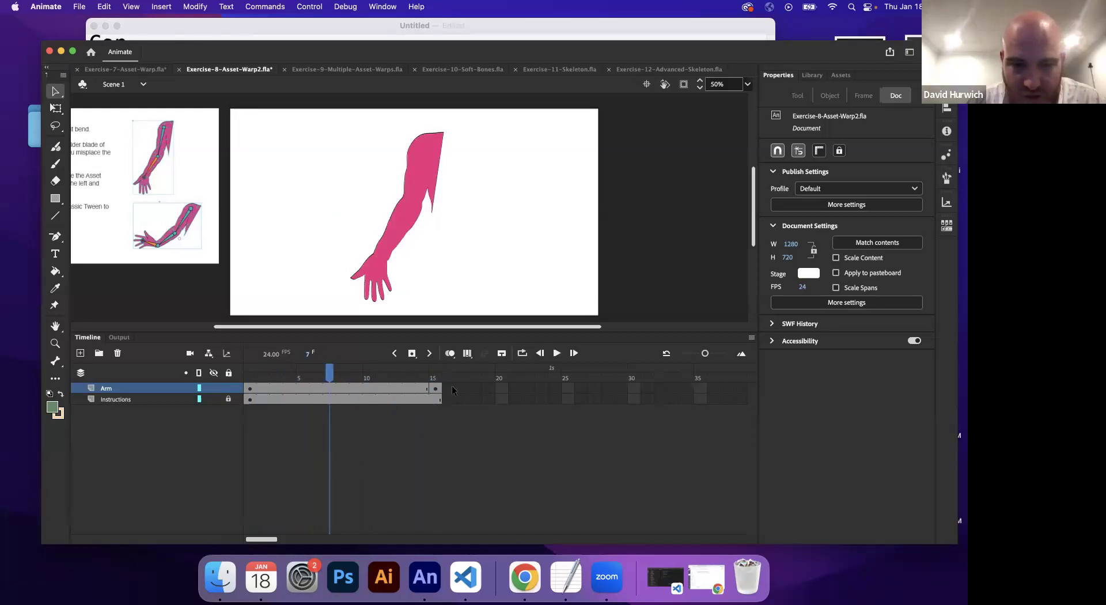
Step: At frame 15, raise the arm's forearm bone slightly and rotate the hand bone upward to a rotation of about -170
left_click(436, 388)
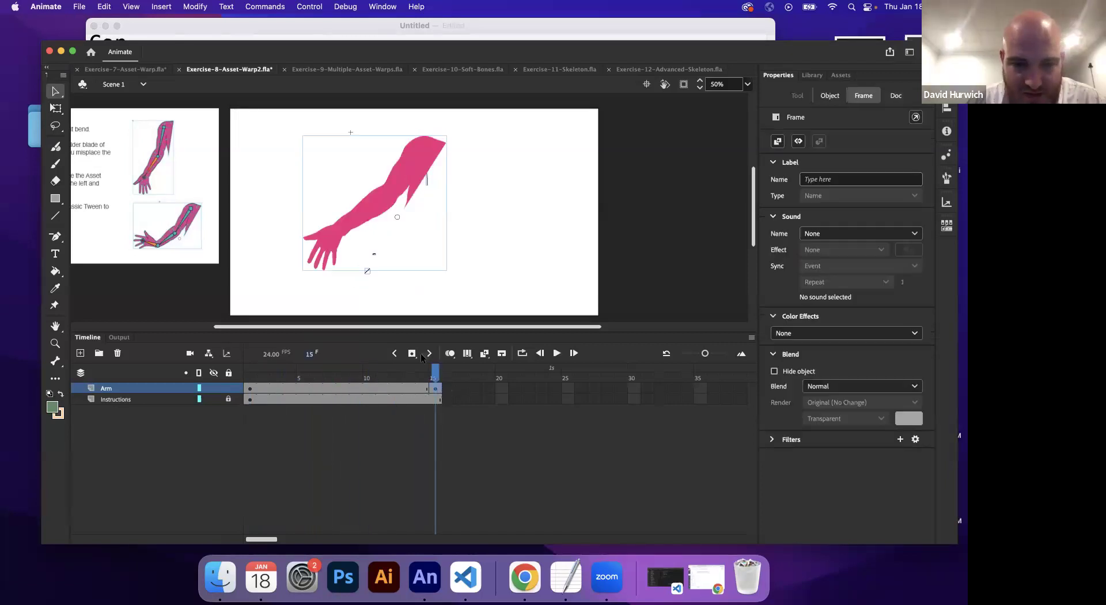
left_click(54, 305)
left_click(379, 200)
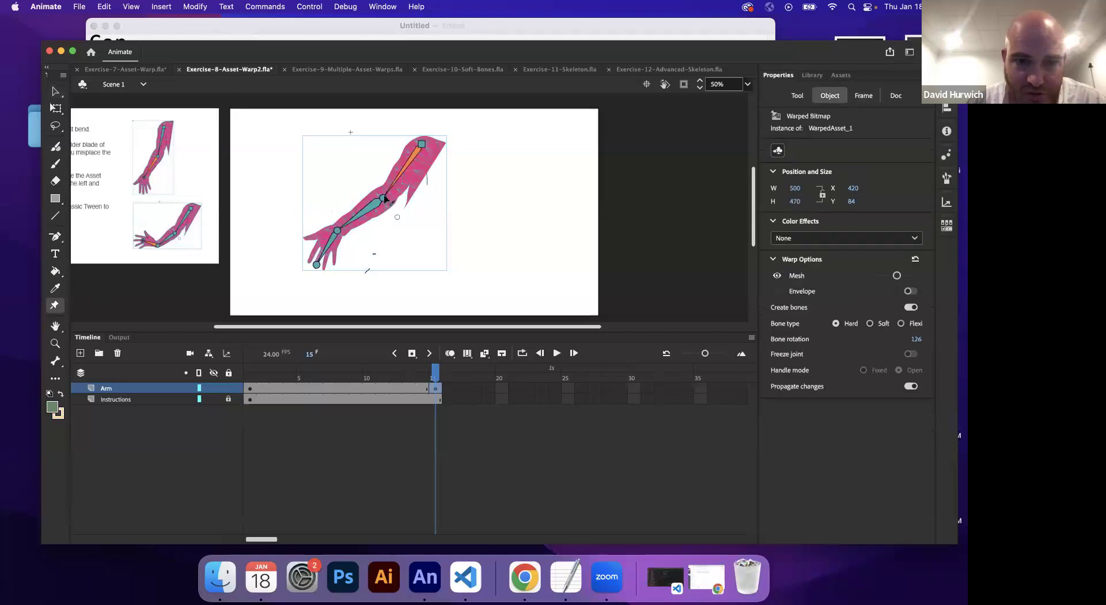
left_click(357, 222)
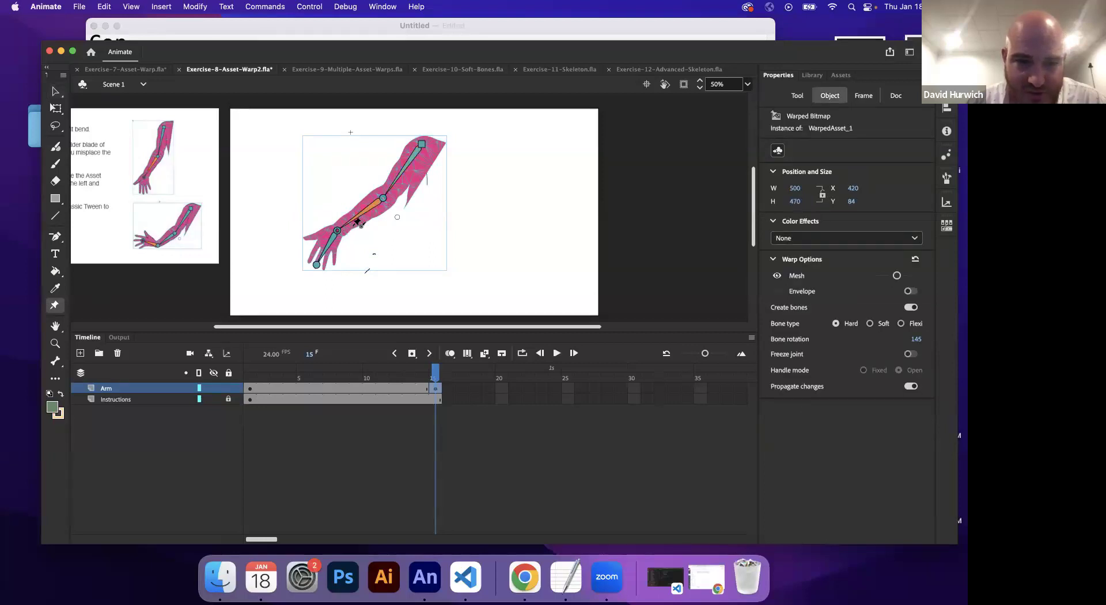
left_click_drag(348, 217, 322, 248)
left_click(322, 250)
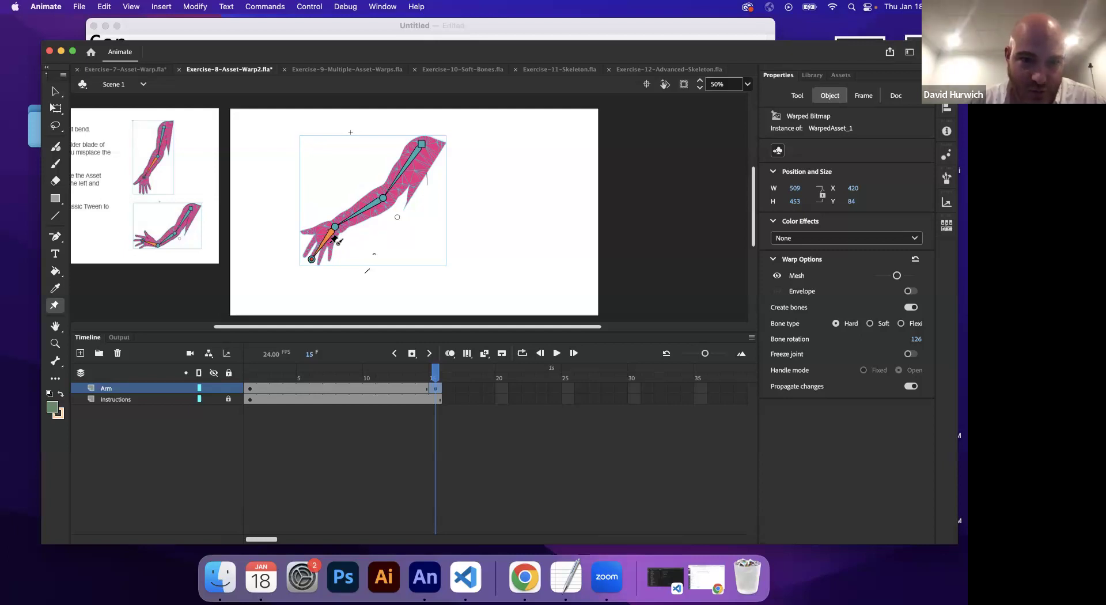
left_click_drag(331, 238, 311, 224)
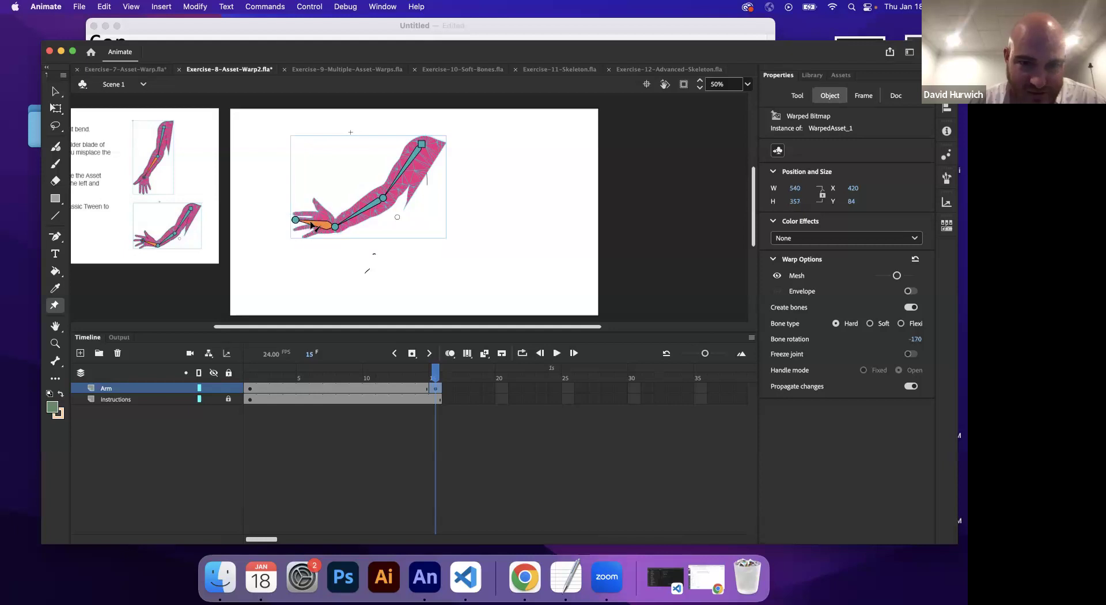
Step: Create a classic tween from frame 1 on the Arm layer, converting the content to symbols, and play it
left_click(250, 388)
left_click(162, 8)
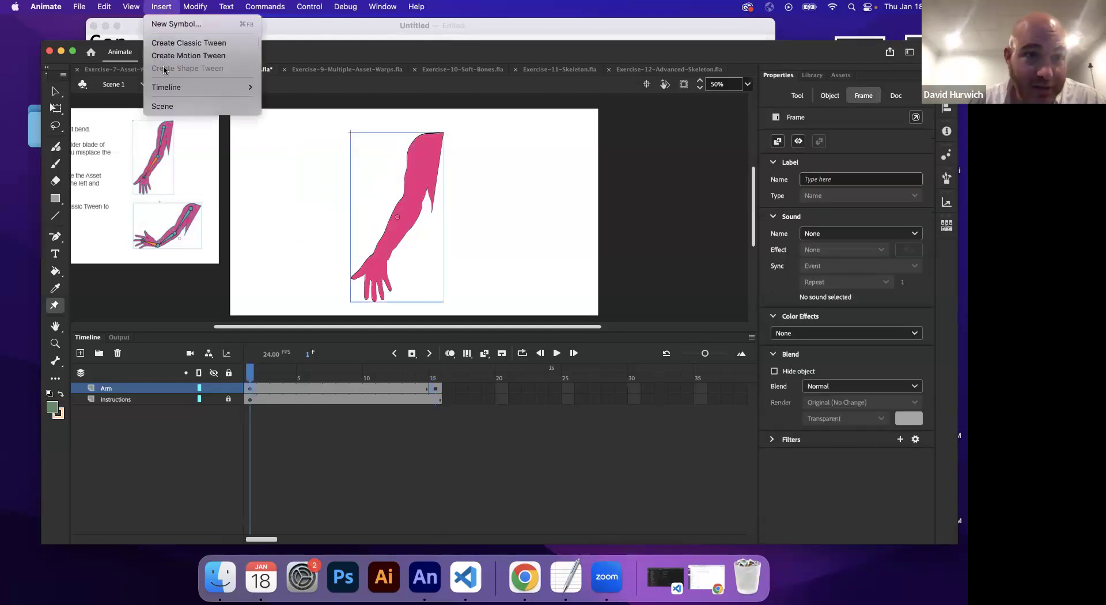
left_click(190, 43)
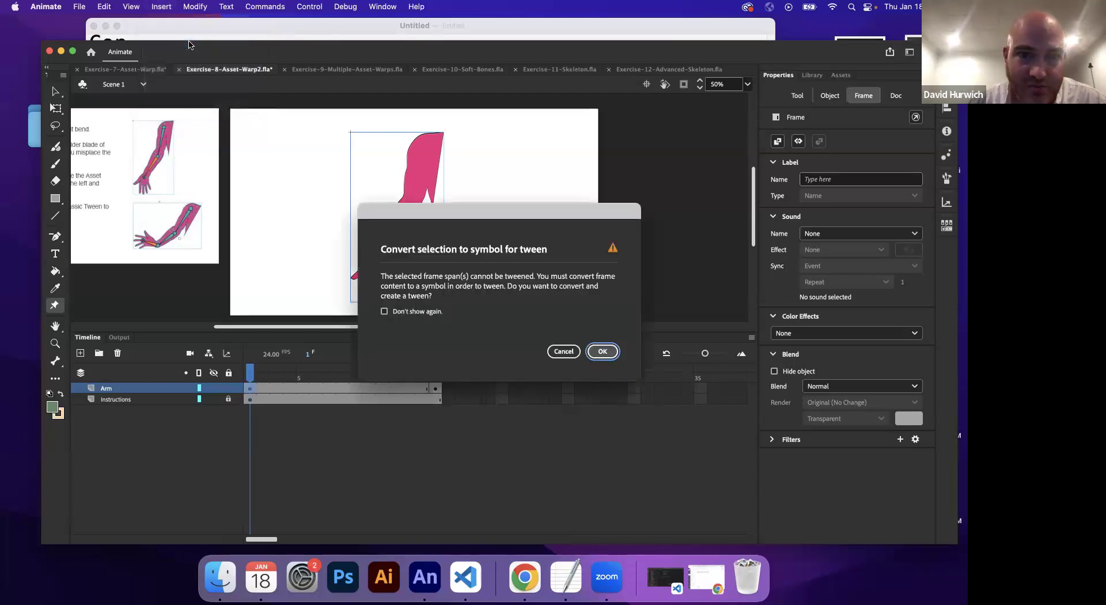
left_click(603, 351)
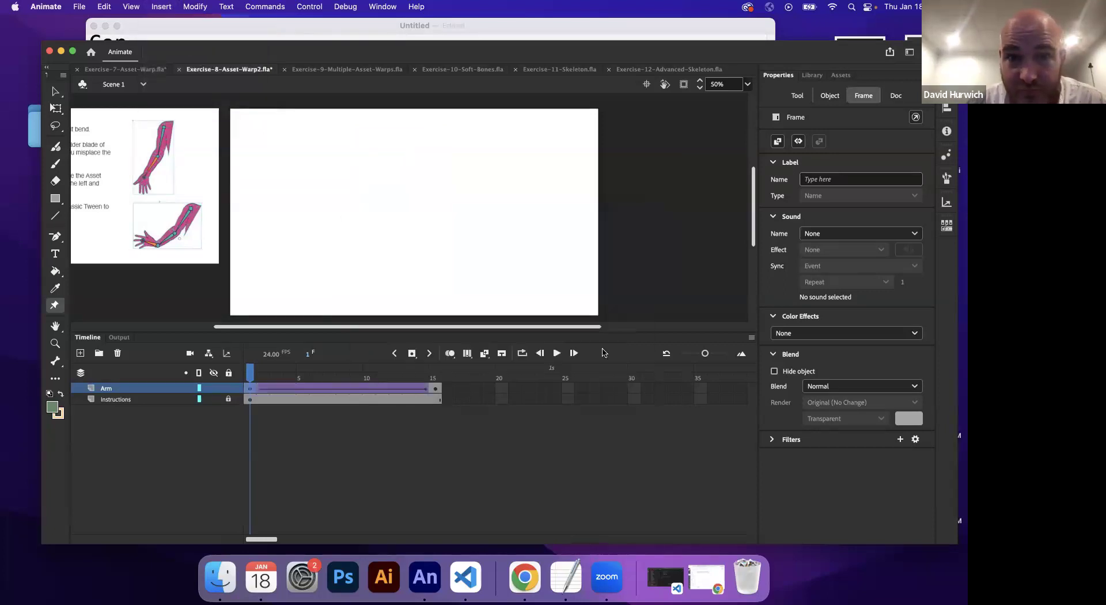
left_click(248, 378)
key("Return")
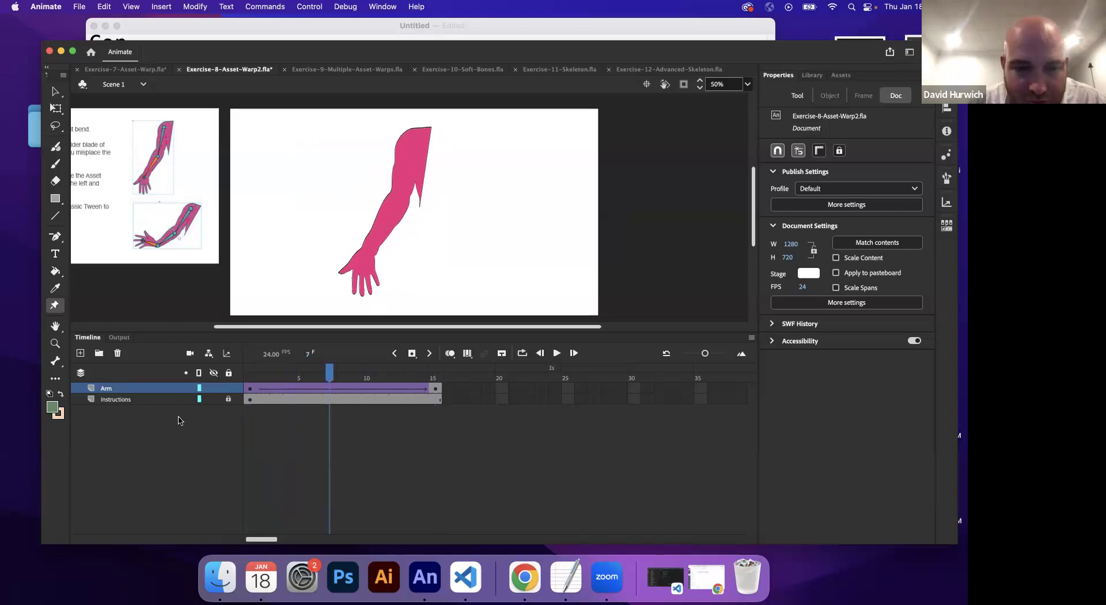
Step: Try to display the Asset Warp rig on the tweened arm at frame 1
left_click(247, 385)
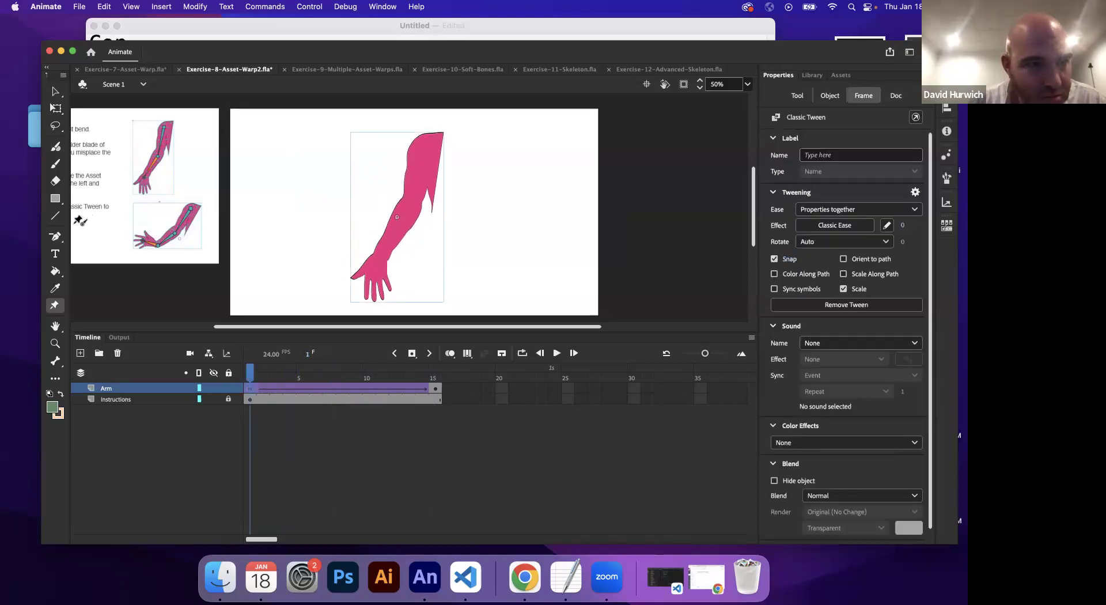
left_click(56, 306)
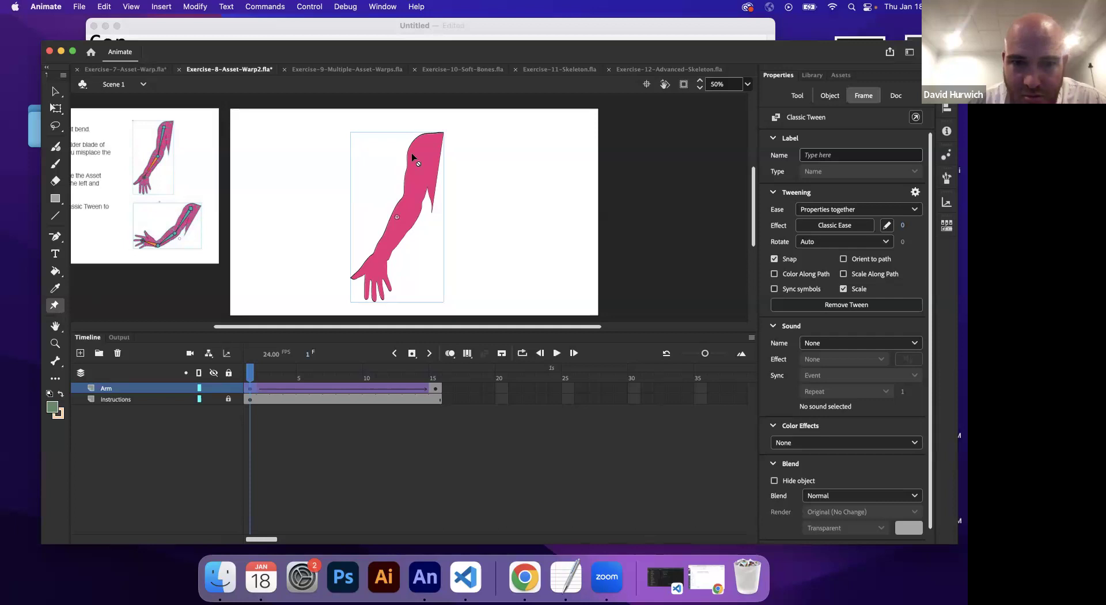
left_click(249, 388)
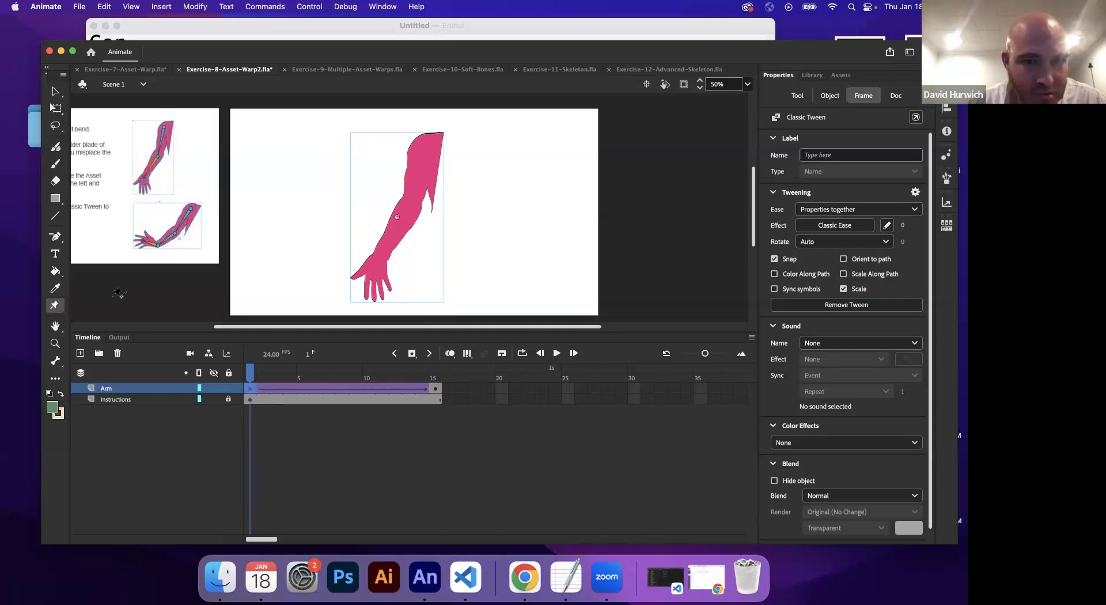
Step: Preview the library items and delete the Tween 1 and Tween 2 symbols
left_click(812, 76)
left_click(806, 295)
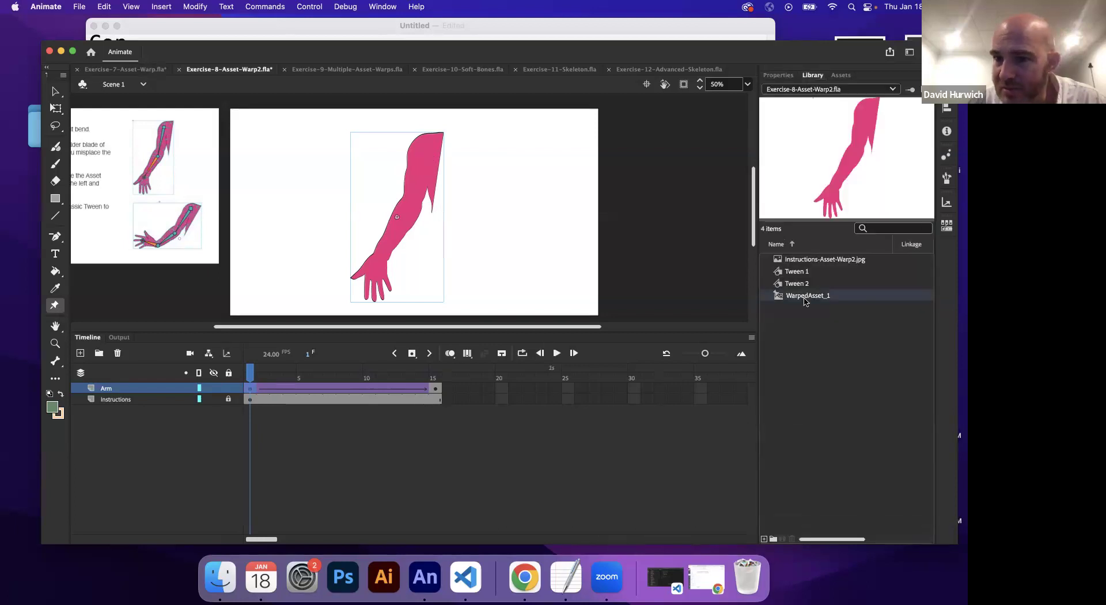
left_click(807, 259)
left_click(806, 271)
left_click(805, 283)
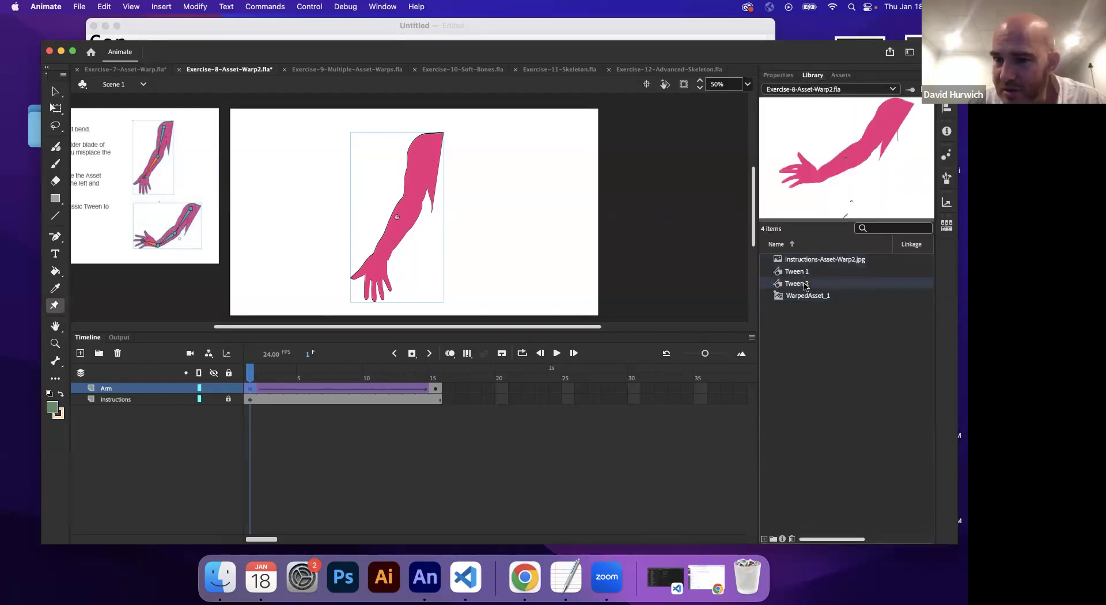
left_click(805, 296)
left_click(798, 274, "shift")
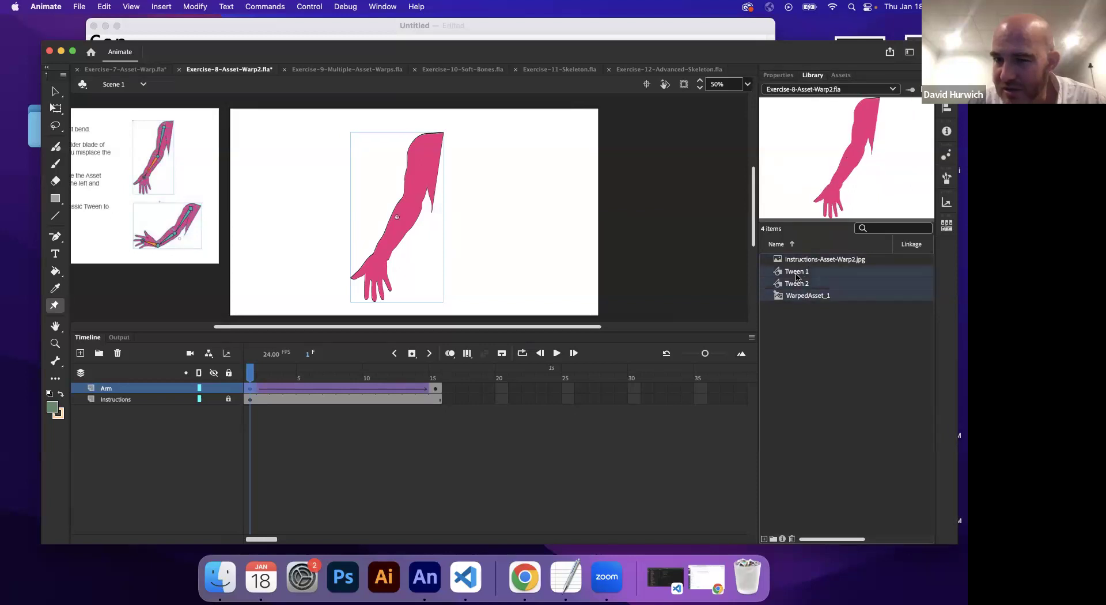
right_click(797, 277)
left_click(824, 333)
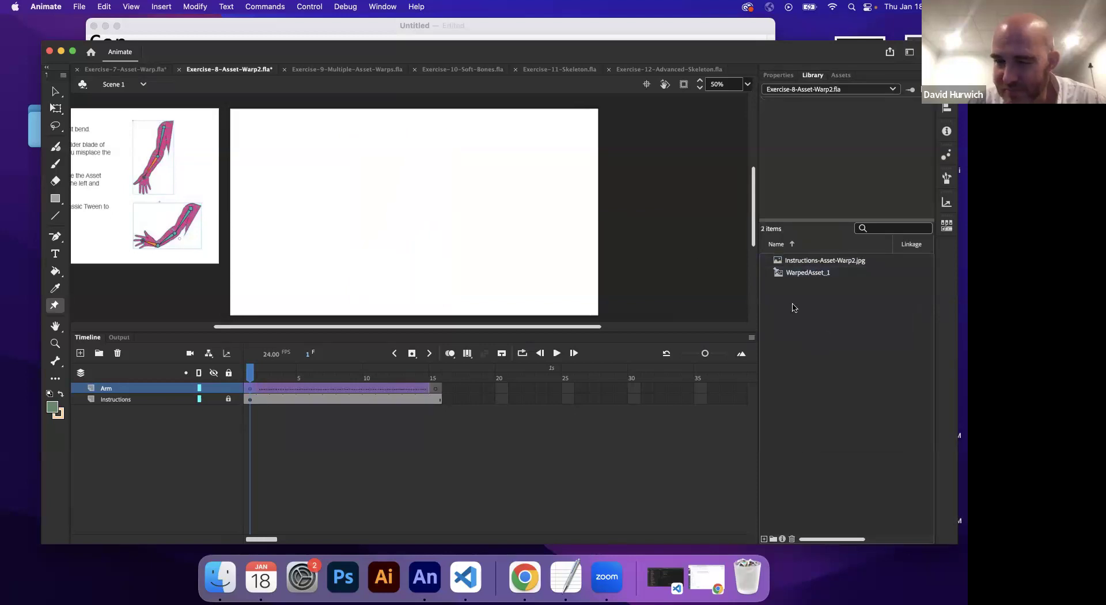
Step: Revert Exercise-8-Asset-Warp2.fla to its last saved version
left_click(80, 7)
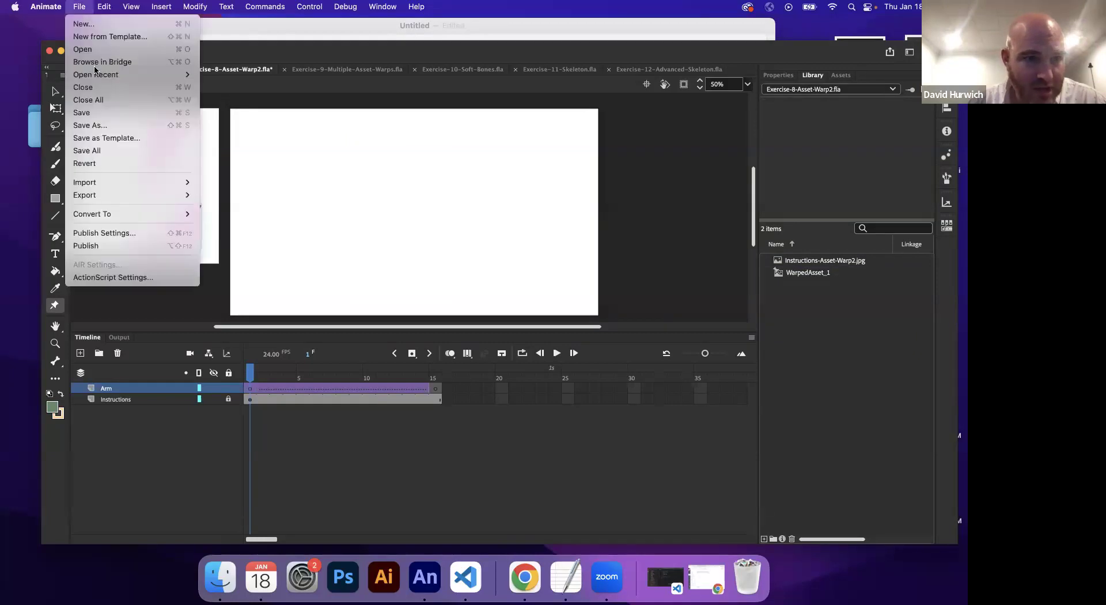
left_click(116, 164)
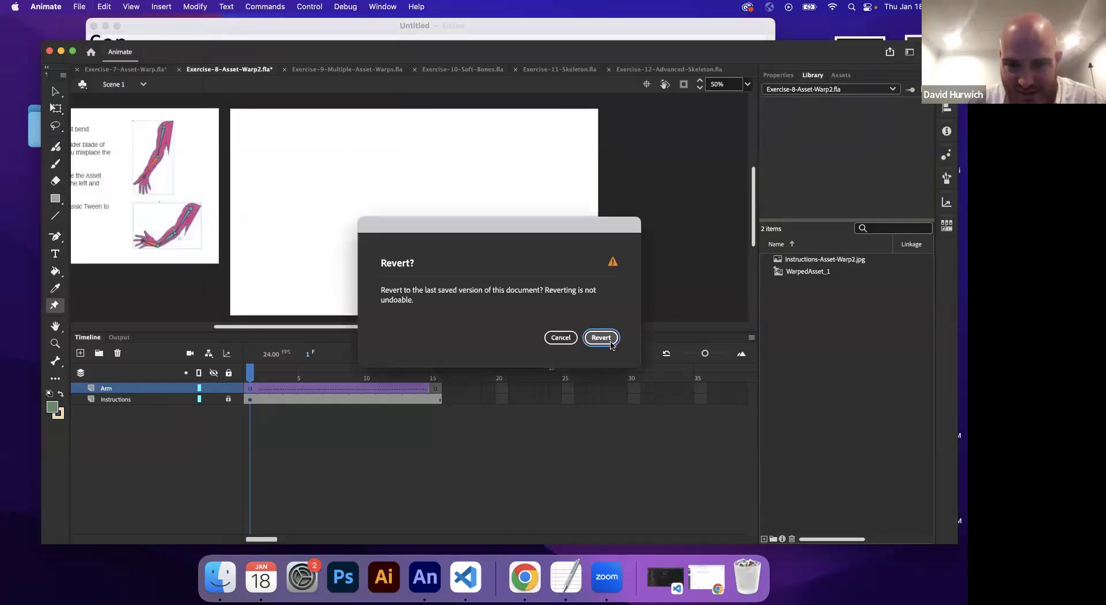
left_click(601, 337)
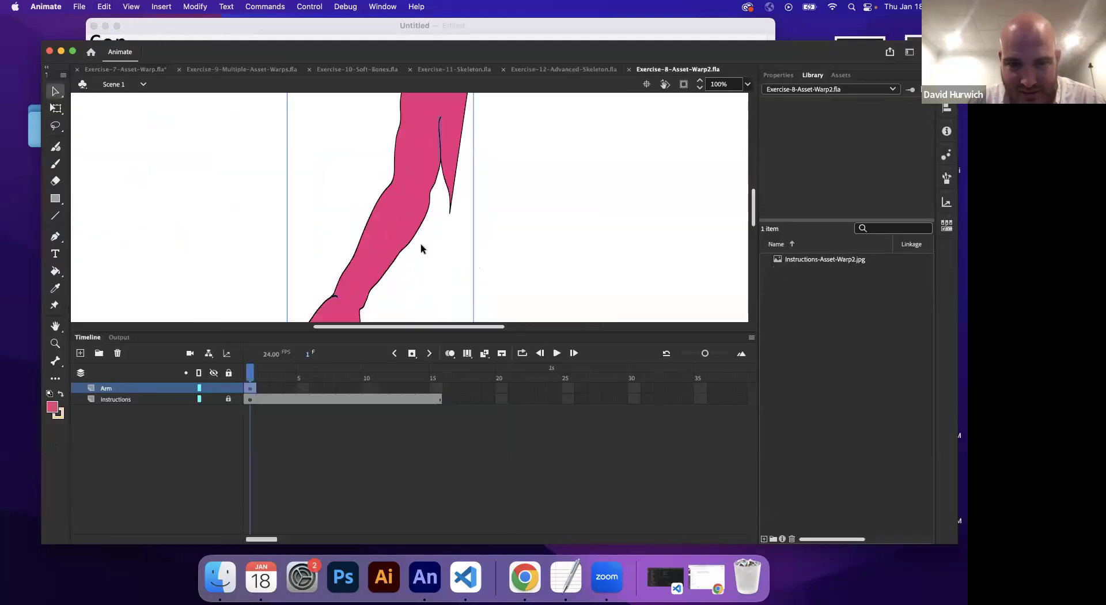
Step: Delete the arm's outer black outline inside its drawing object and return to Scene 1
double_click(412, 242)
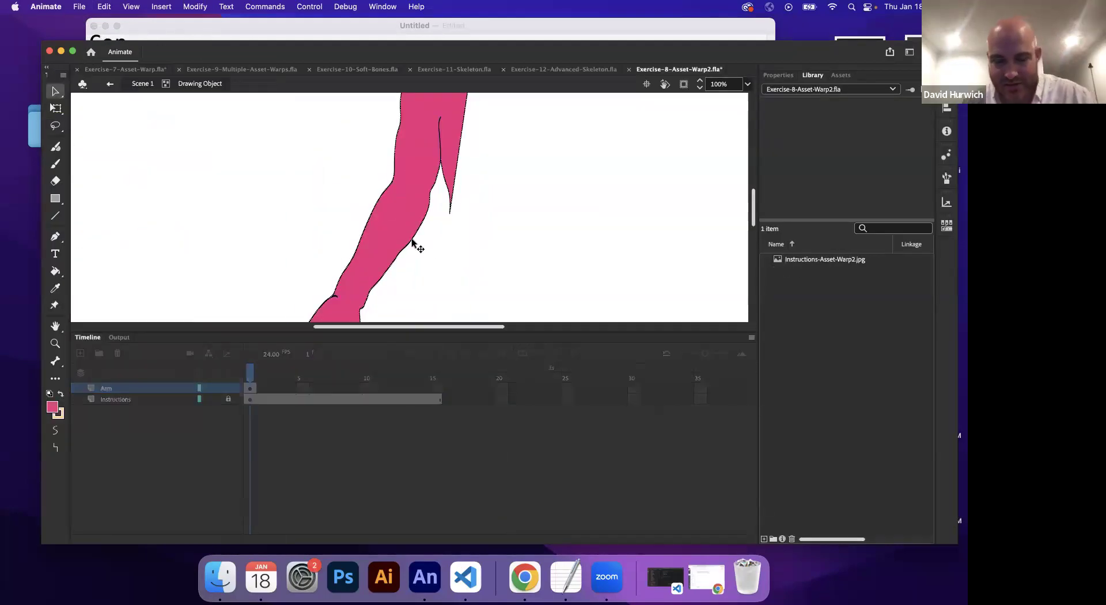
key("Delete")
key("super+minus")
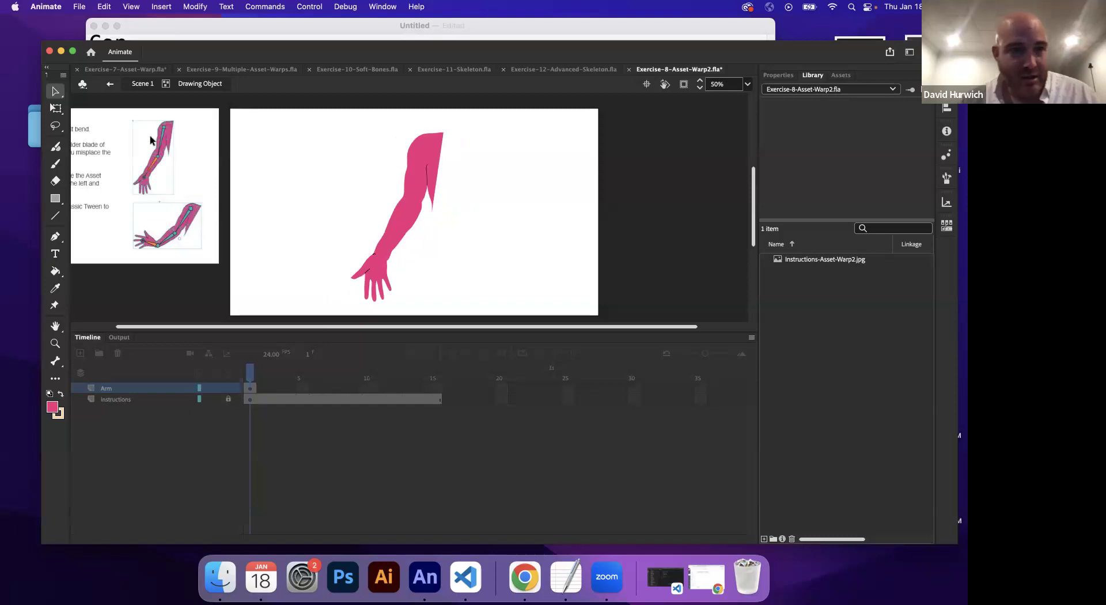
left_click(109, 87)
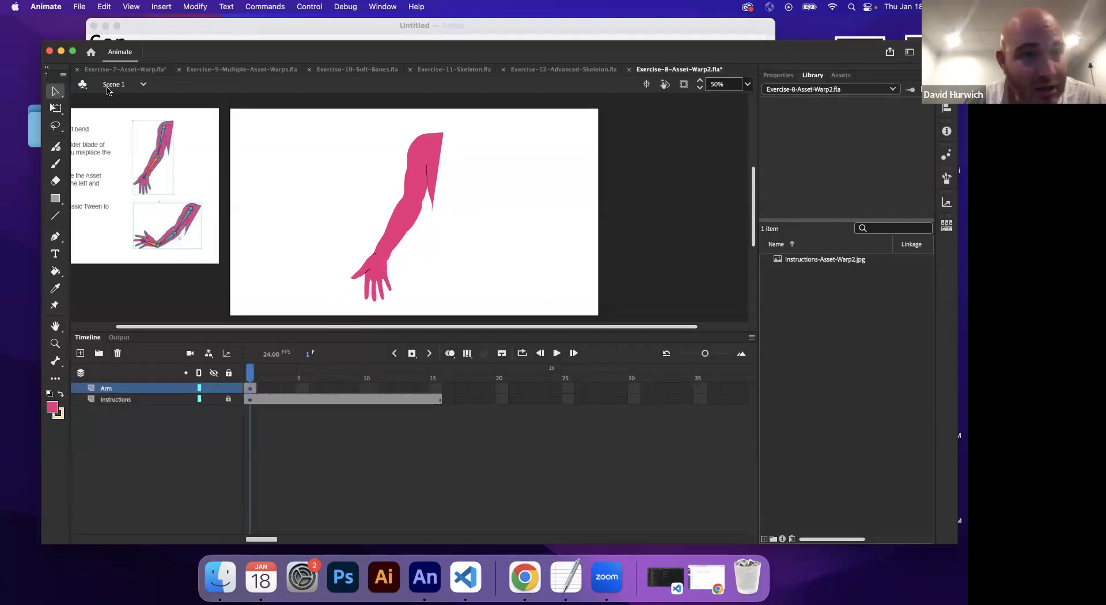
Step: Rig the arm with Asset Warp joints at the shoulder, elbow, wrist and middle fingertip
left_click(54, 305)
left_click(427, 150)
left_click(420, 153)
left_click(409, 217)
left_click(379, 258)
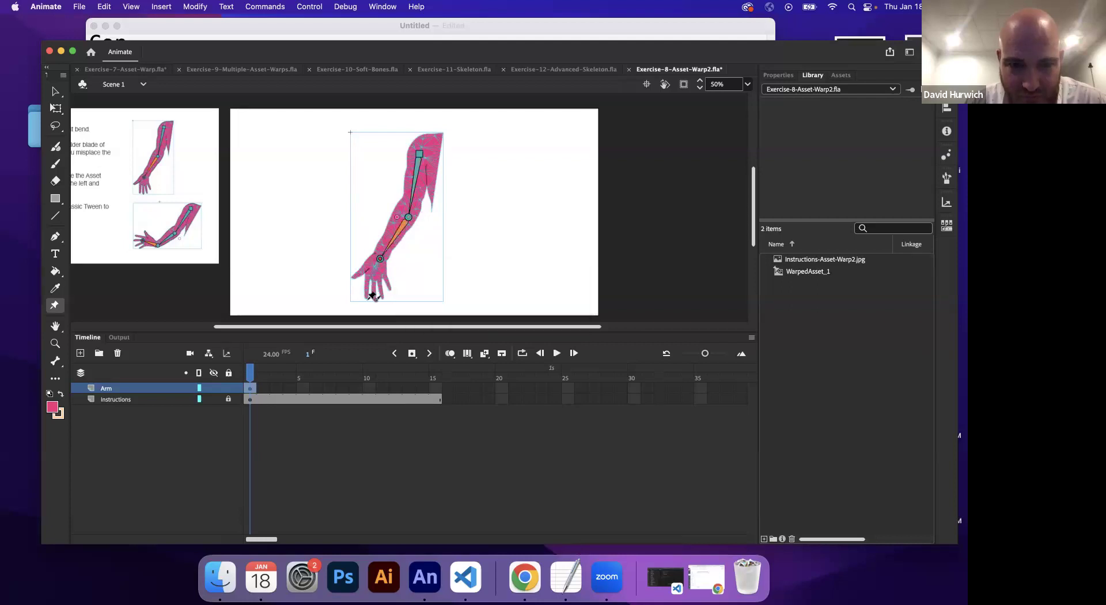
left_click(374, 300)
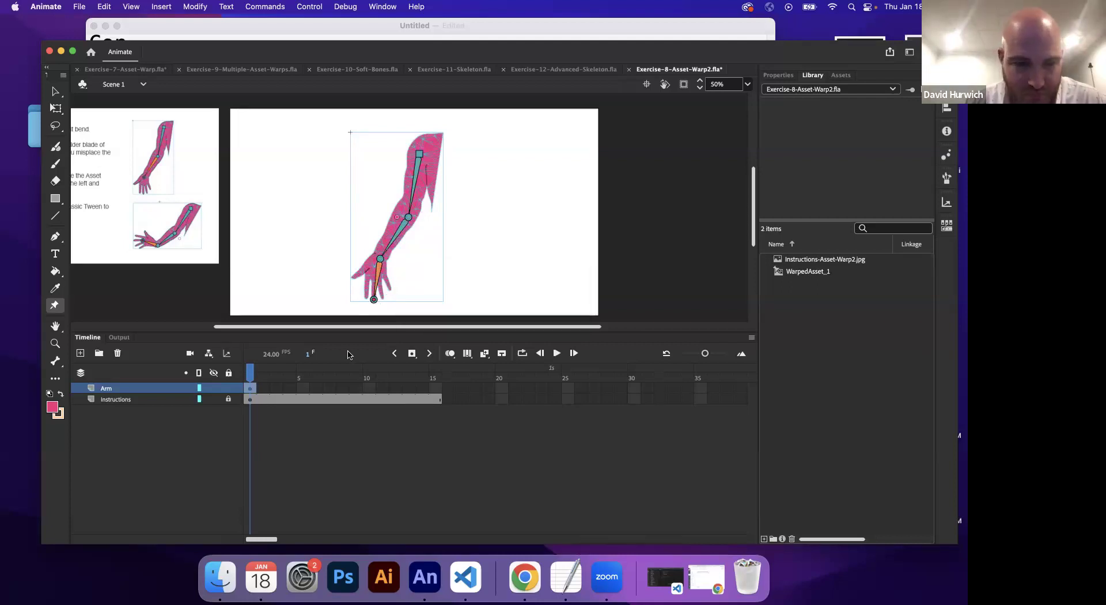
Step: Insert a keyframe at frame 15 on the Arm layer
left_click(439, 388)
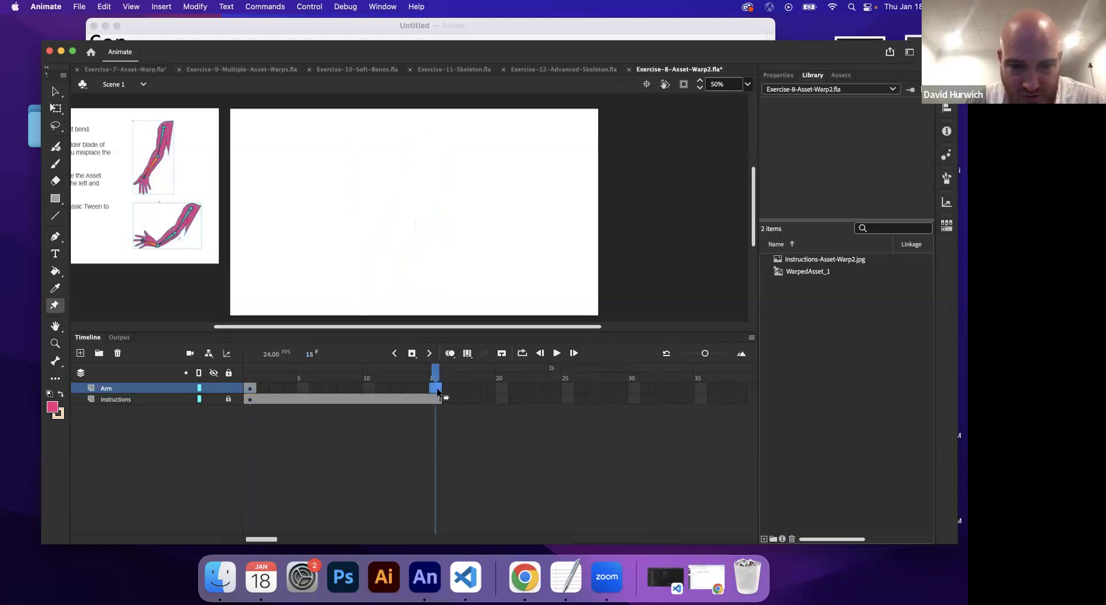
right_click(436, 388)
left_click(474, 289)
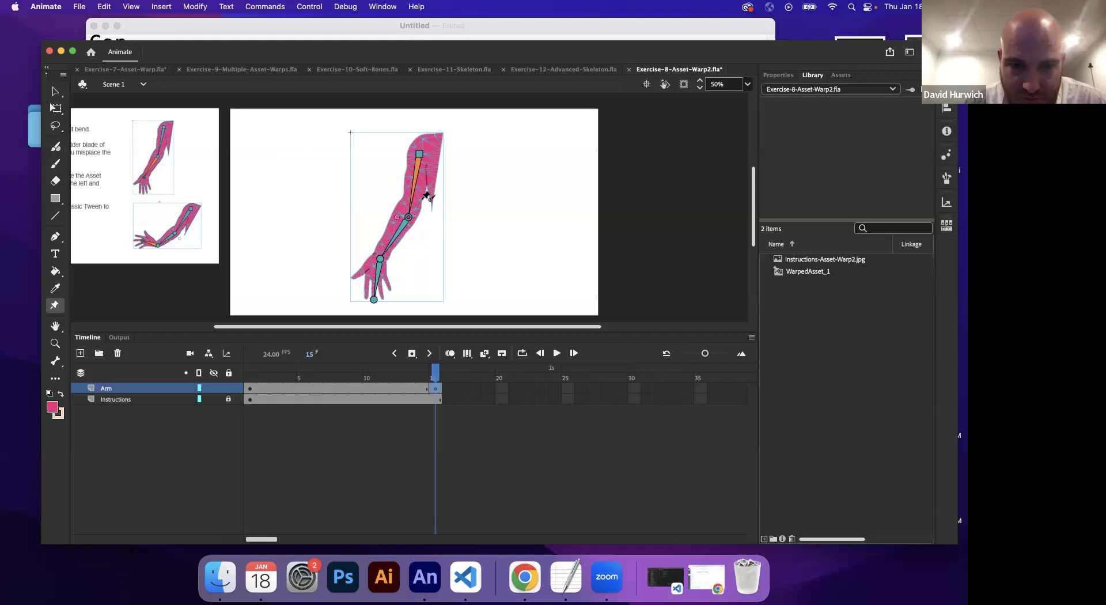
Step: At frame 15, swing the upper-arm bone outward and bend the hand bone upward at the wrist, then scrub to check the pose
left_click_drag(412, 200, 393, 195)
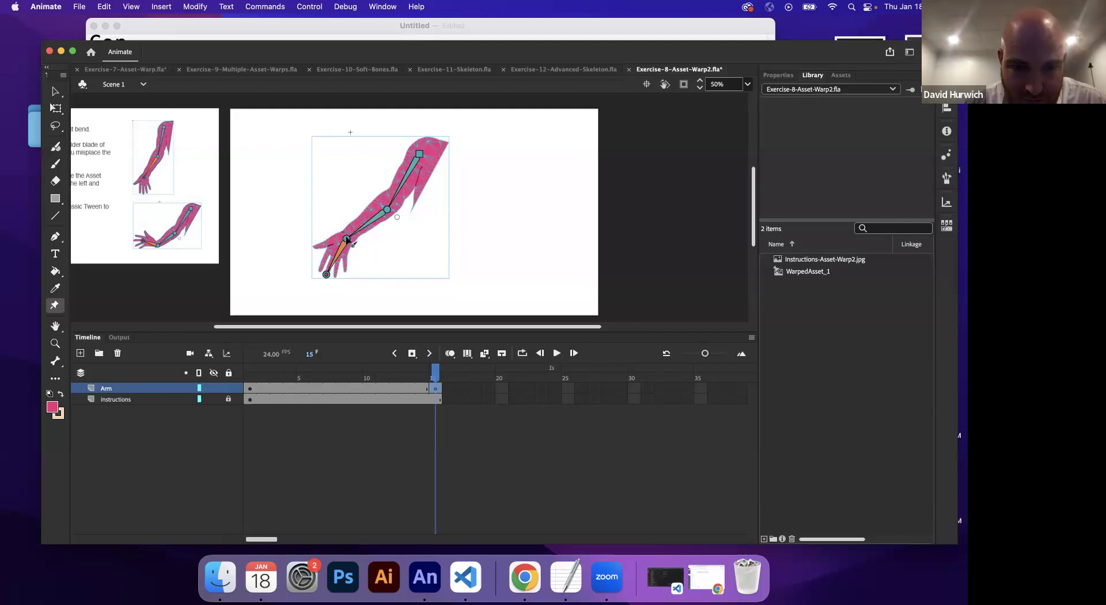
left_click_drag(327, 277, 324, 236)
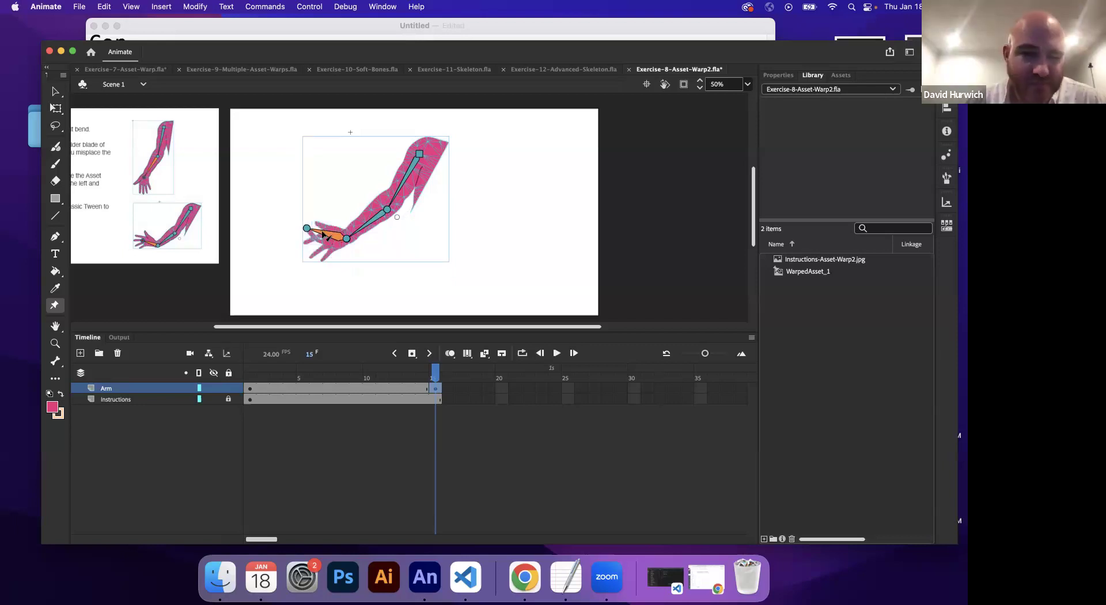
left_click(247, 382)
left_click_drag(250, 373, 444, 375)
left_click(255, 371)
Step: Create a classic tween from frame 1 on the Arm layer and scrub through it
left_click(250, 387)
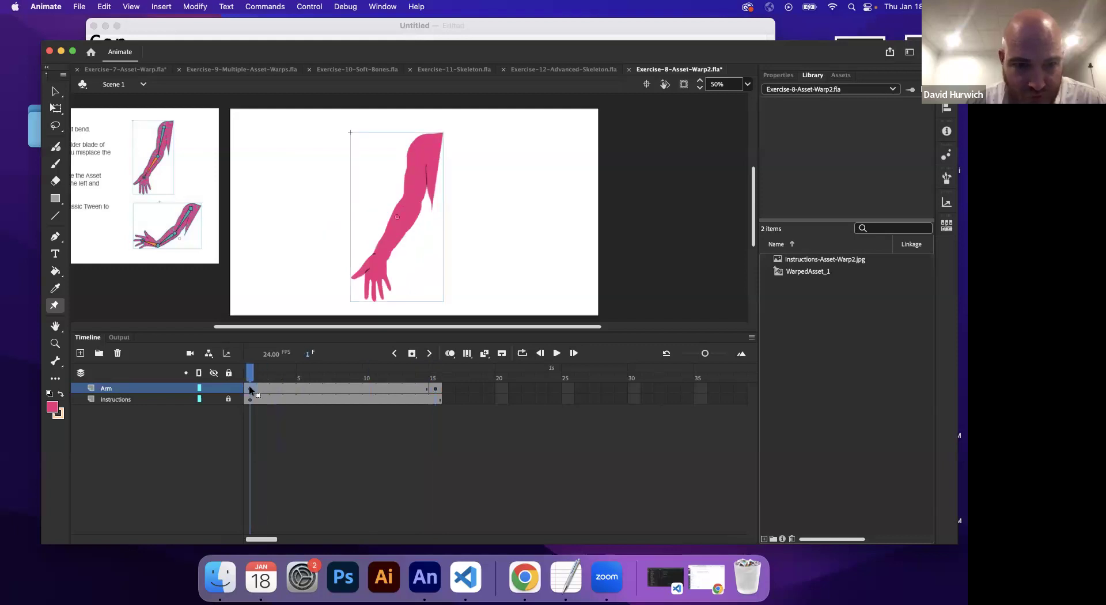
left_click(160, 6)
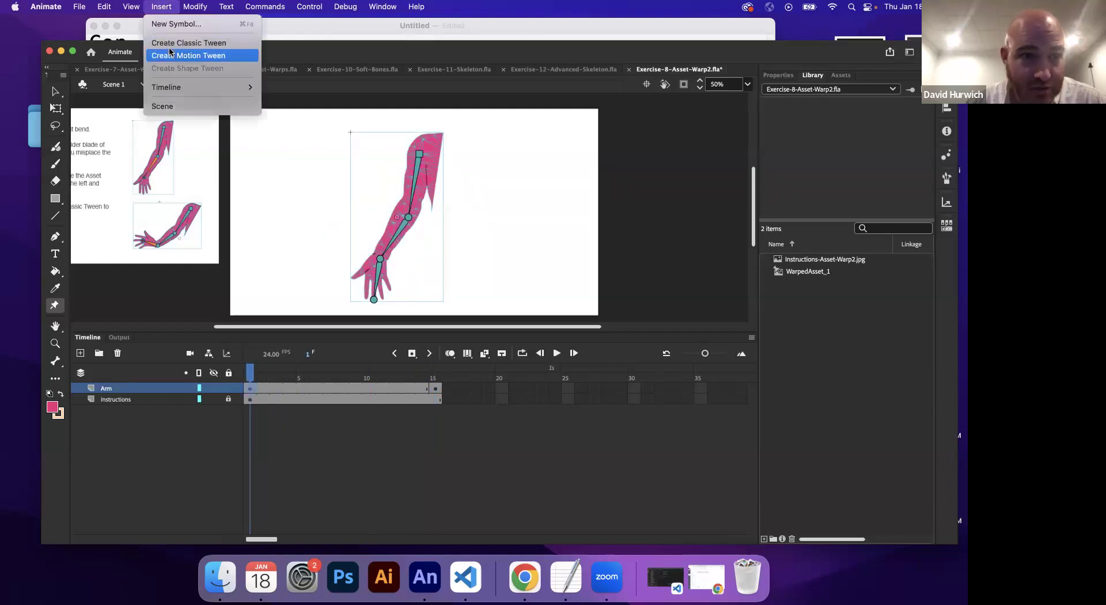
left_click(173, 46)
mouse_move(251, 373)
left_mouse_down()
mouse_move(440, 377)
mouse_move(251, 373)
left_mouse_up()
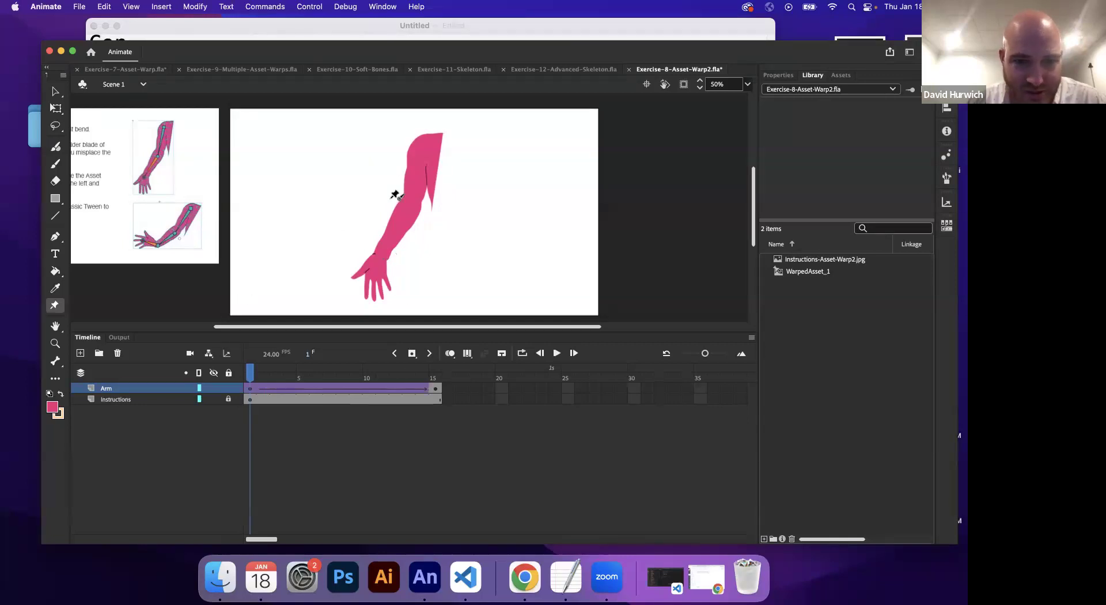
Step: Edit the arm's rig at frame 1 and move the fingertip joint up to the base of the middle finger
left_click(395, 226)
left_click(374, 300)
right_click(373, 301)
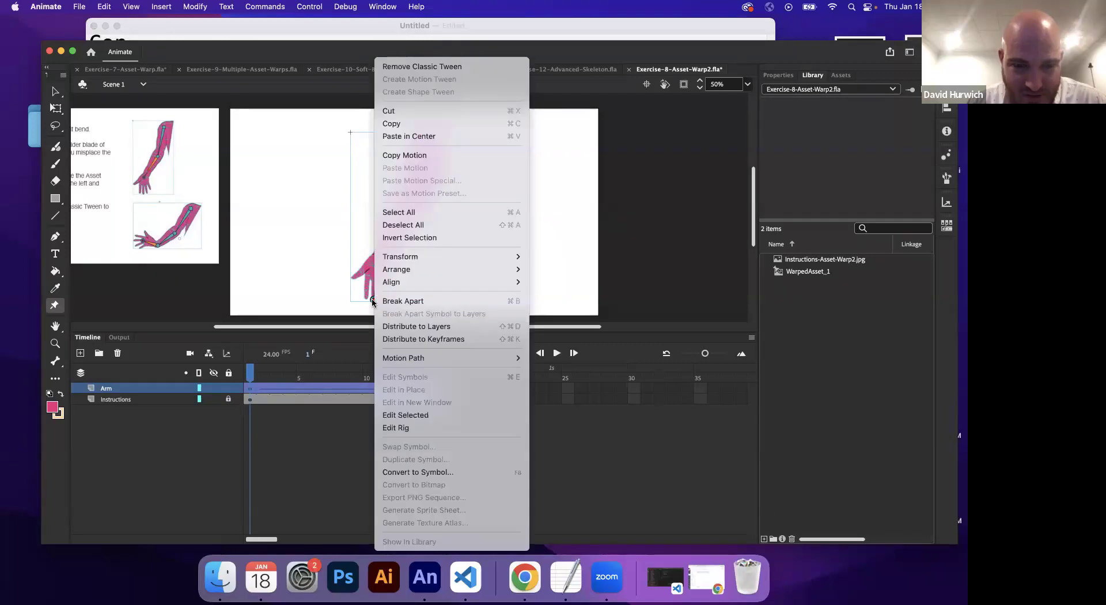
left_click(413, 428)
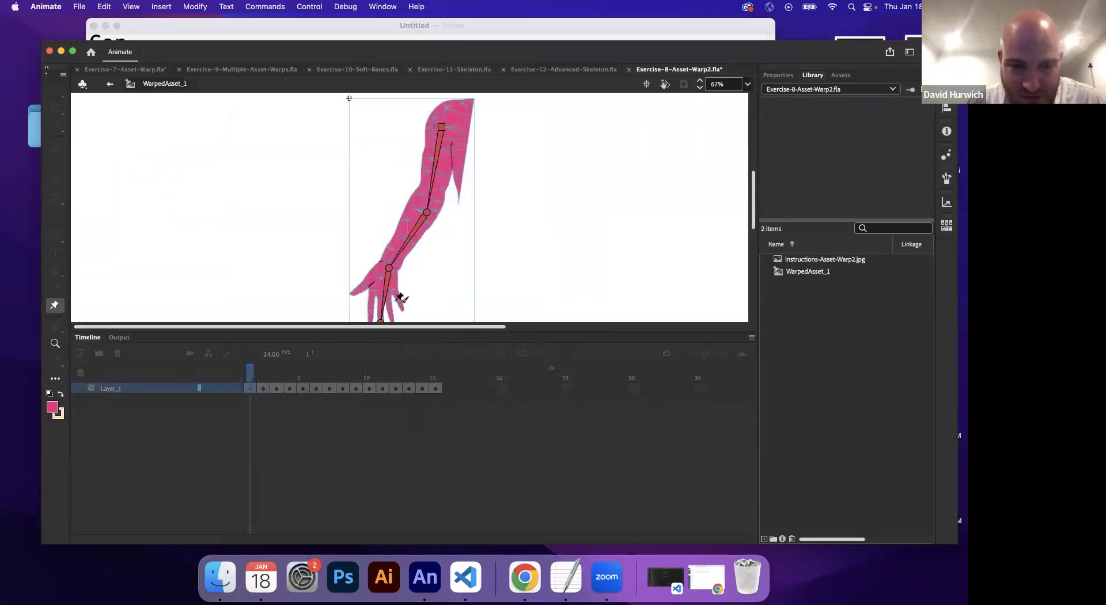
key("super+equal")
key("super+equal")
left_click_drag(336, 269, 346, 38)
left_click_drag(336, 197, 339, 54)
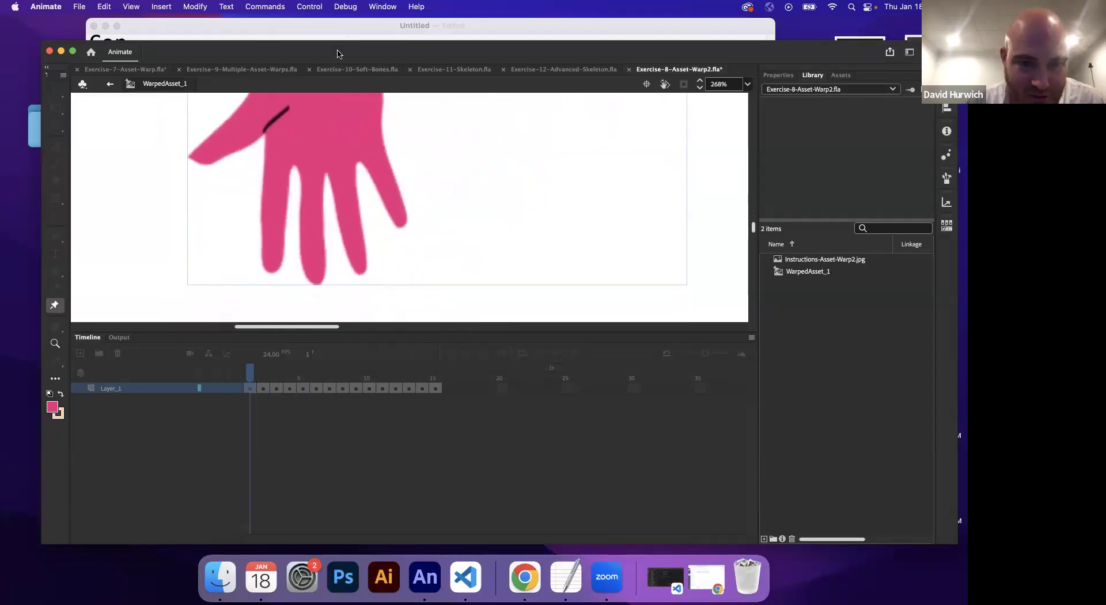
left_click(320, 200)
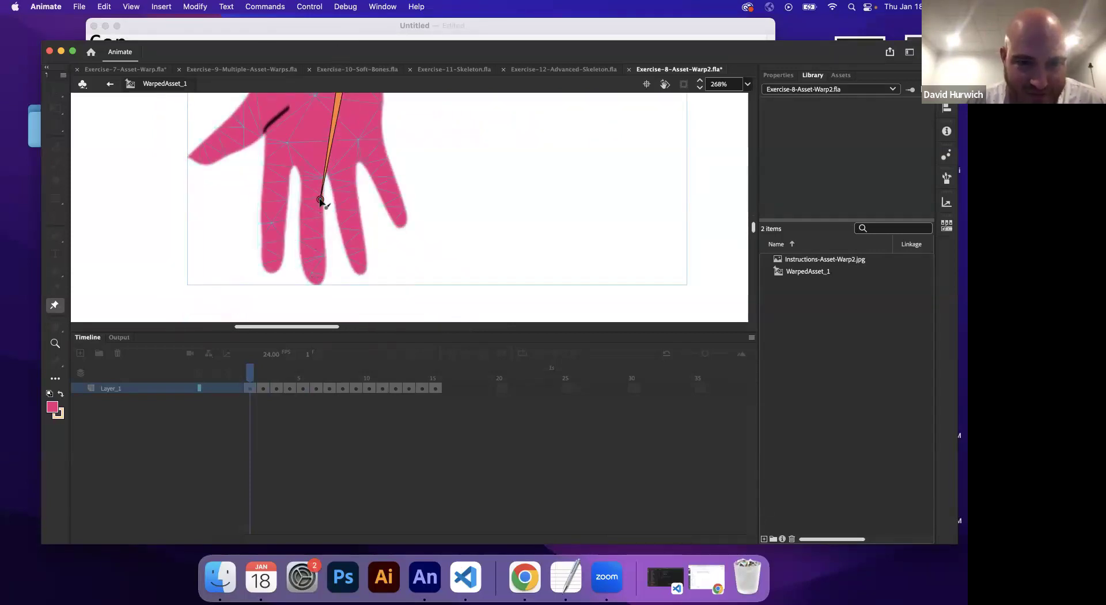
Step: Return to the main scene and scrub from frame 1 to 15 to check the arm's bend
left_click(110, 85)
left_click_drag(249, 380, 436, 378)
left_click_drag(299, 364, 226, 361)
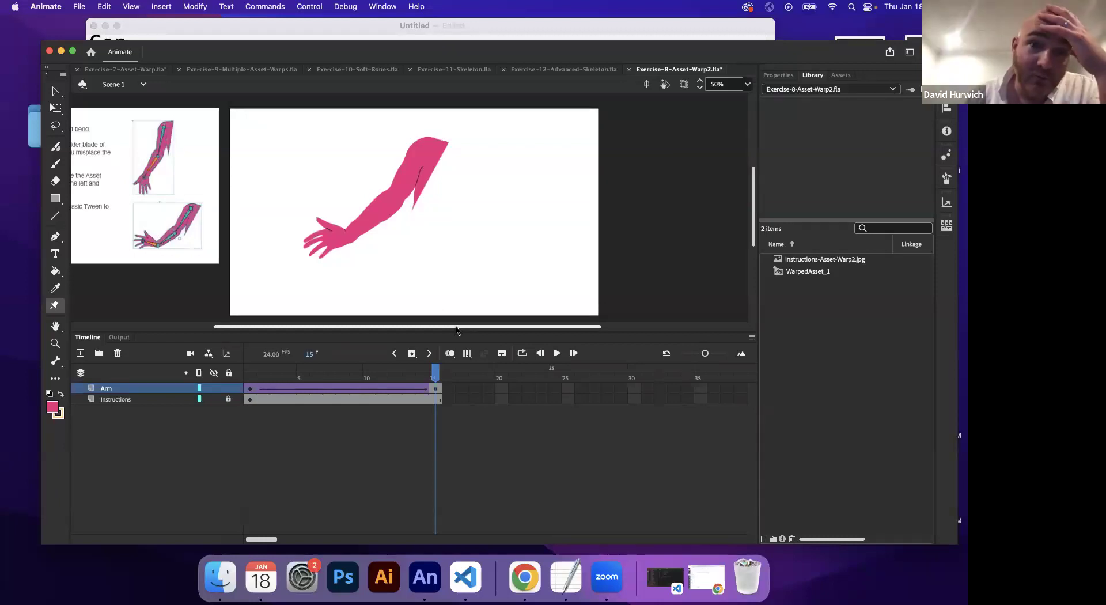
Step: Switch to Exercise-9-Multiple-Asset-Warps.fla and select the whole pink star
left_click(348, 69)
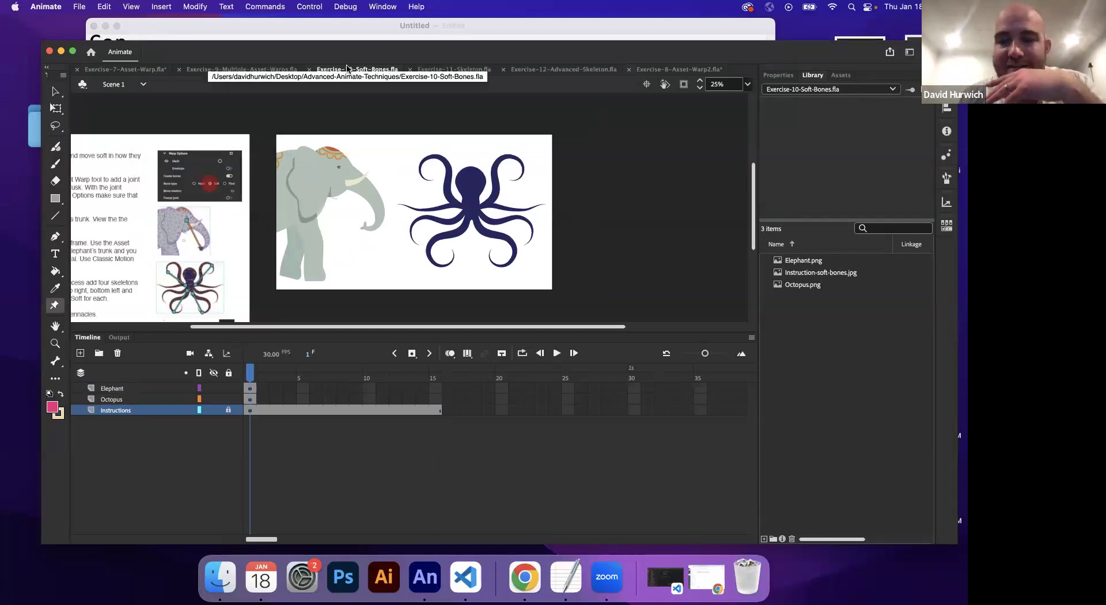
left_click(275, 70)
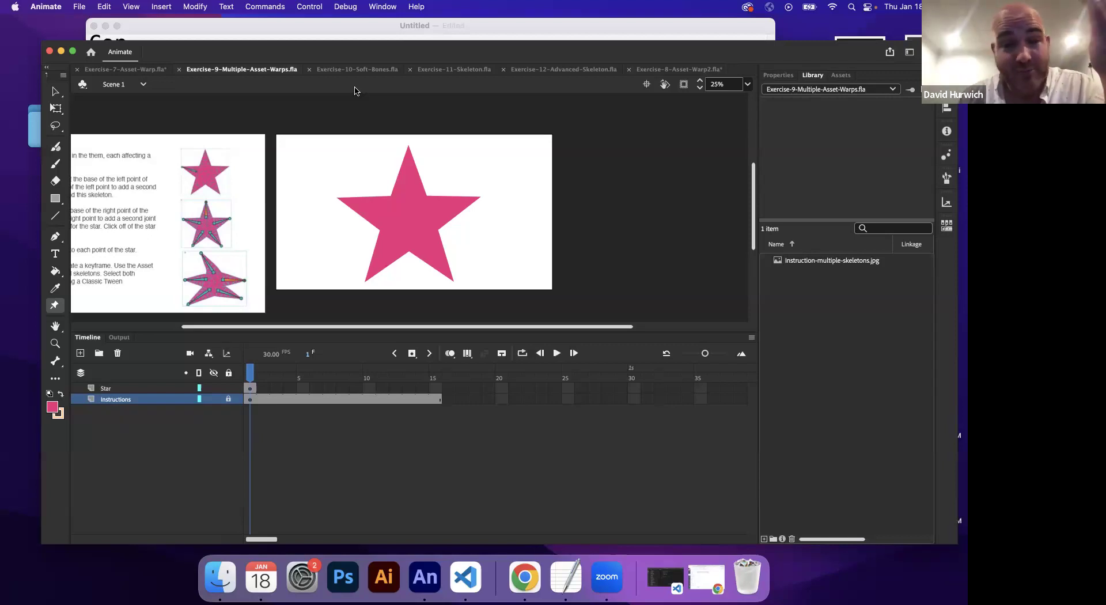
left_click(53, 304)
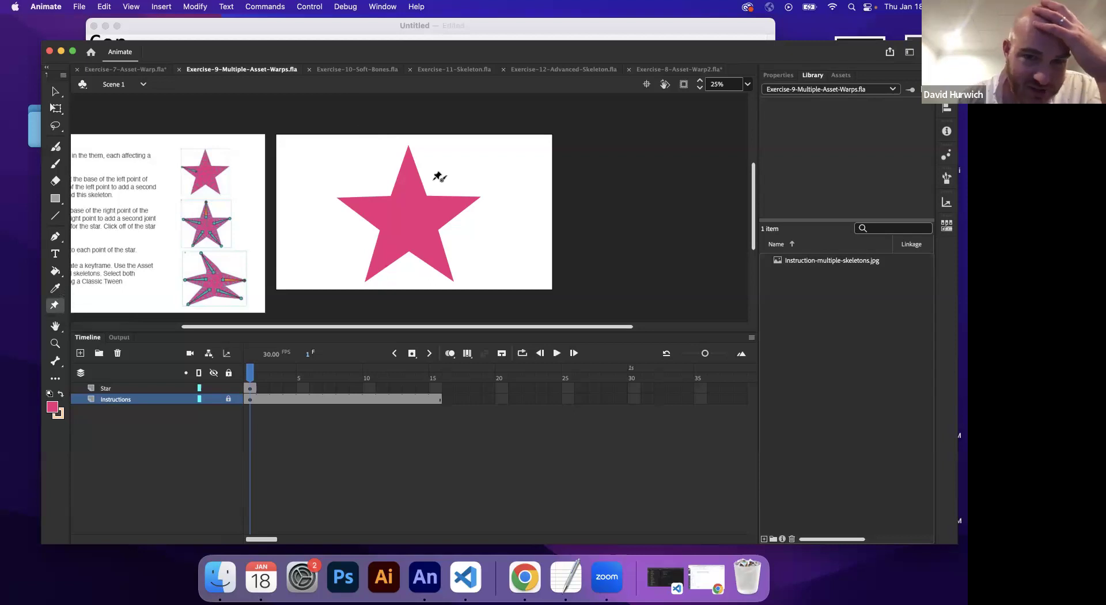
left_click(388, 206)
key("v")
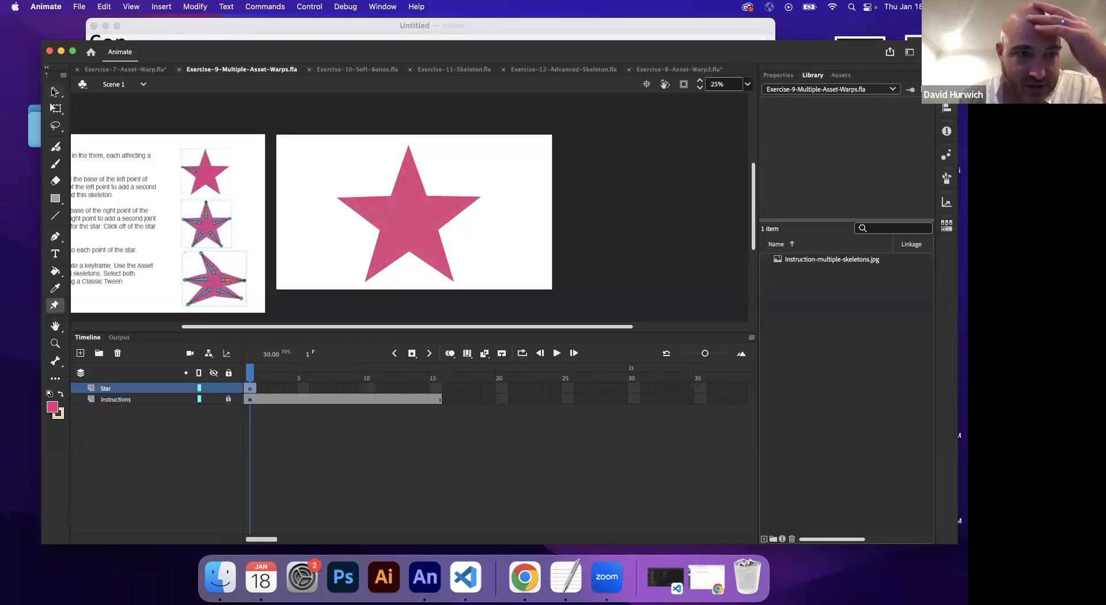
left_click_drag(317, 140, 482, 287)
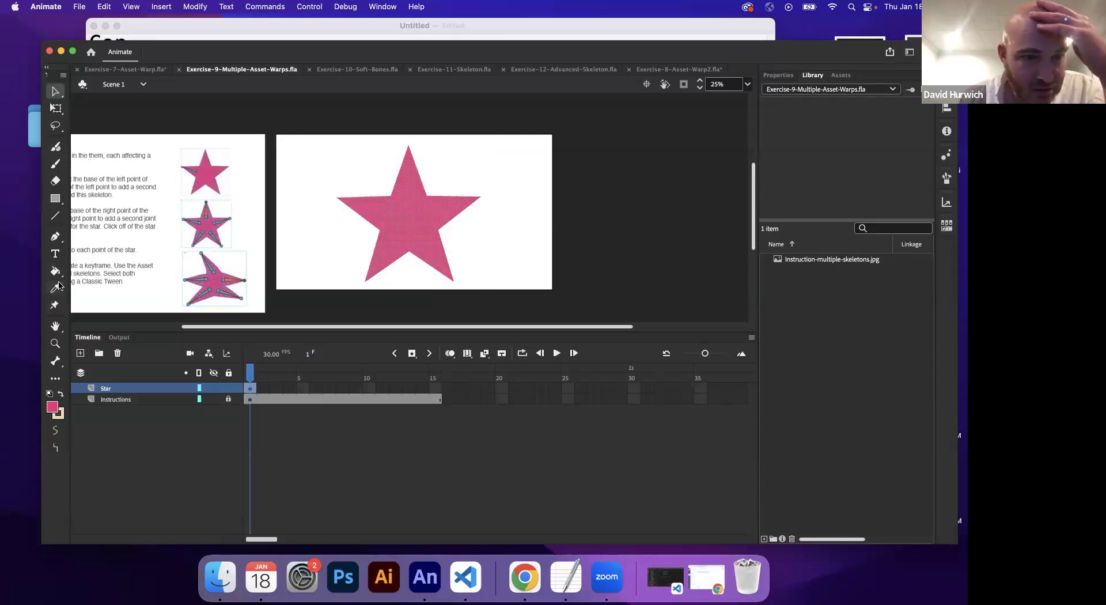
Step: Using Asset Warp, add a bone from the base to the tip of the star's left point and end that skeleton
left_click(55, 305)
left_click(377, 215)
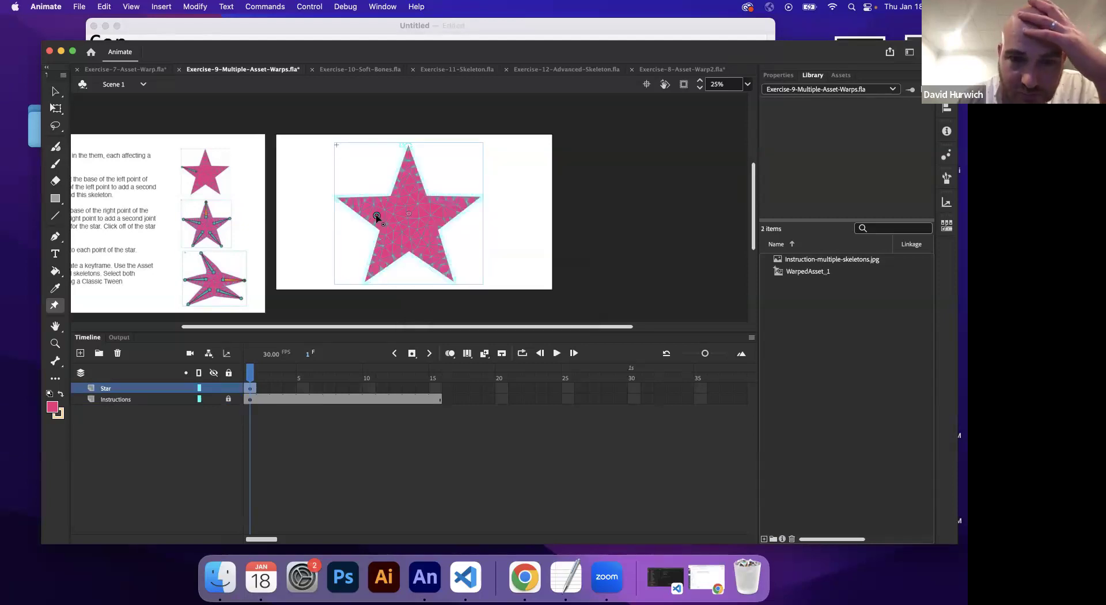
left_click(339, 197)
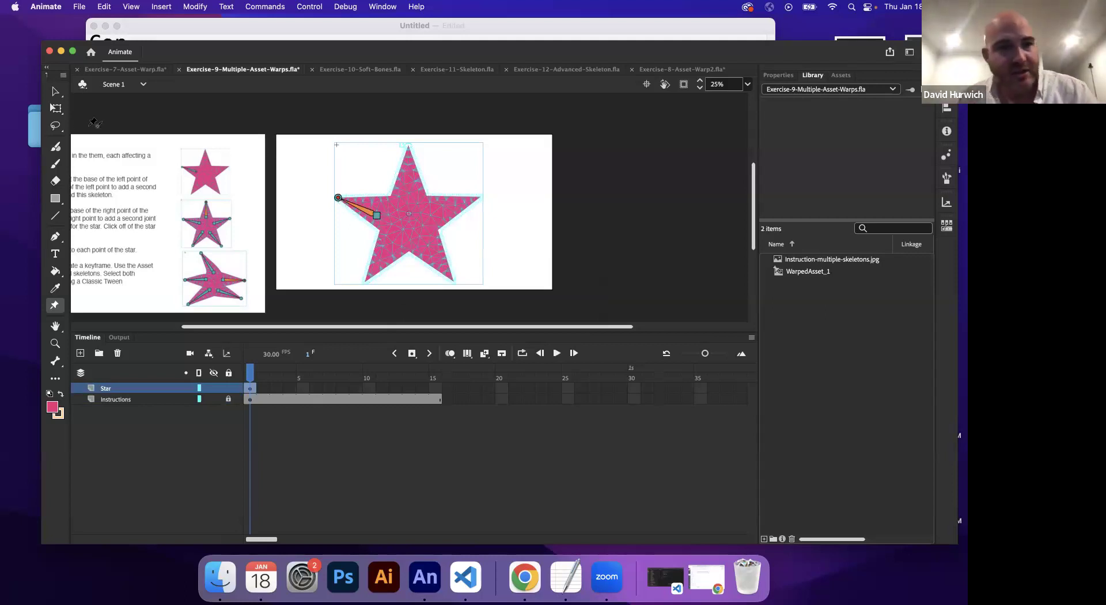
left_click(55, 91)
left_click(68, 155)
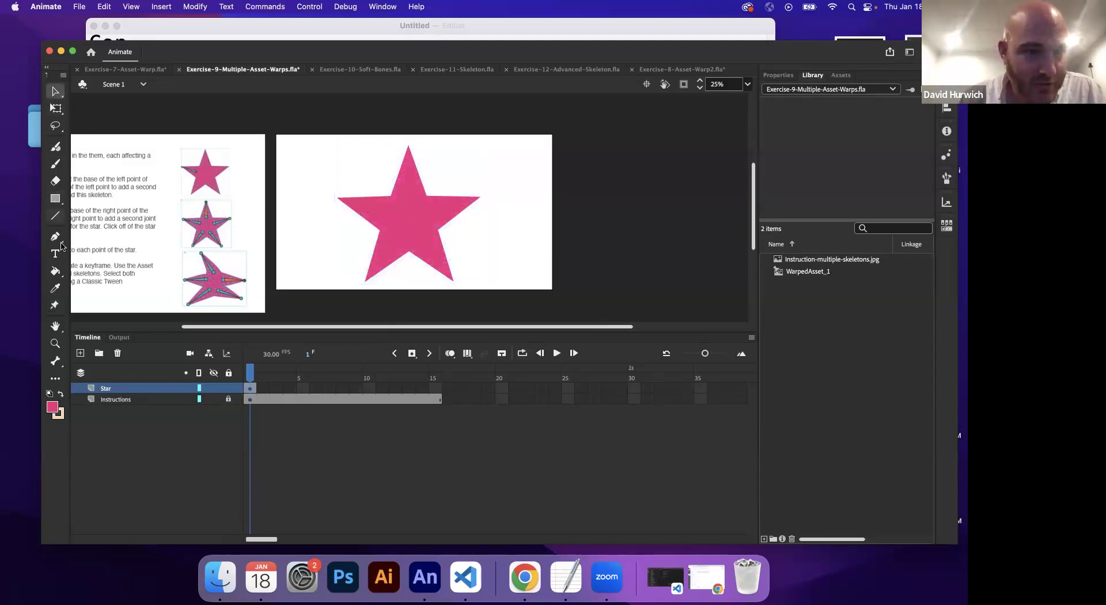
Step: Add a separate Asset Warp bone from the base to the tip of the star's top point, finishing back at frame 1
left_click(55, 304)
left_click(417, 191)
left_click_drag(411, 195, 413, 148)
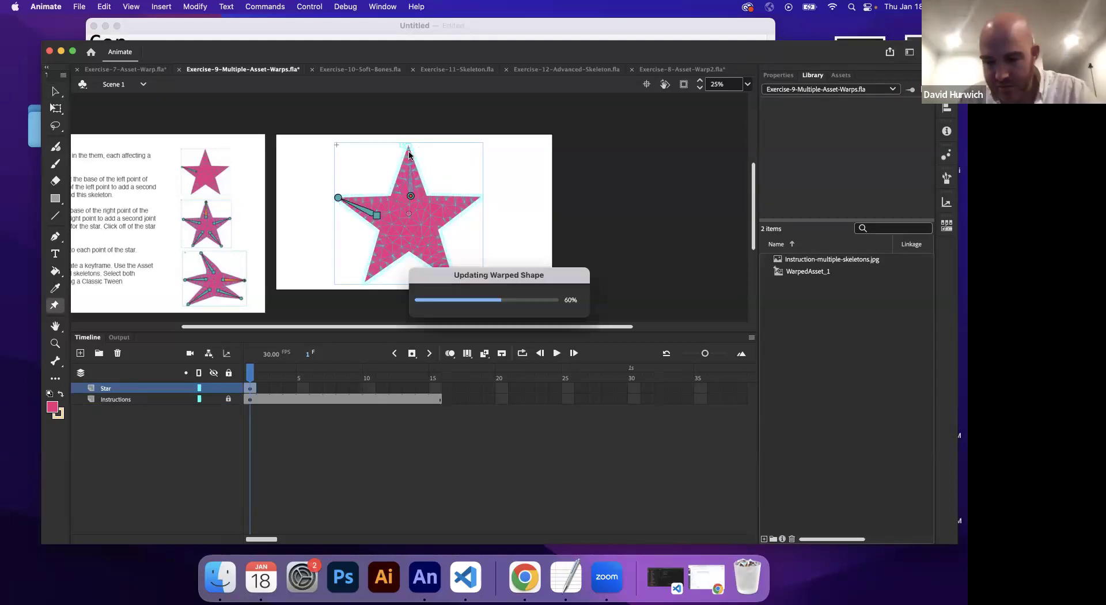
key("Return")
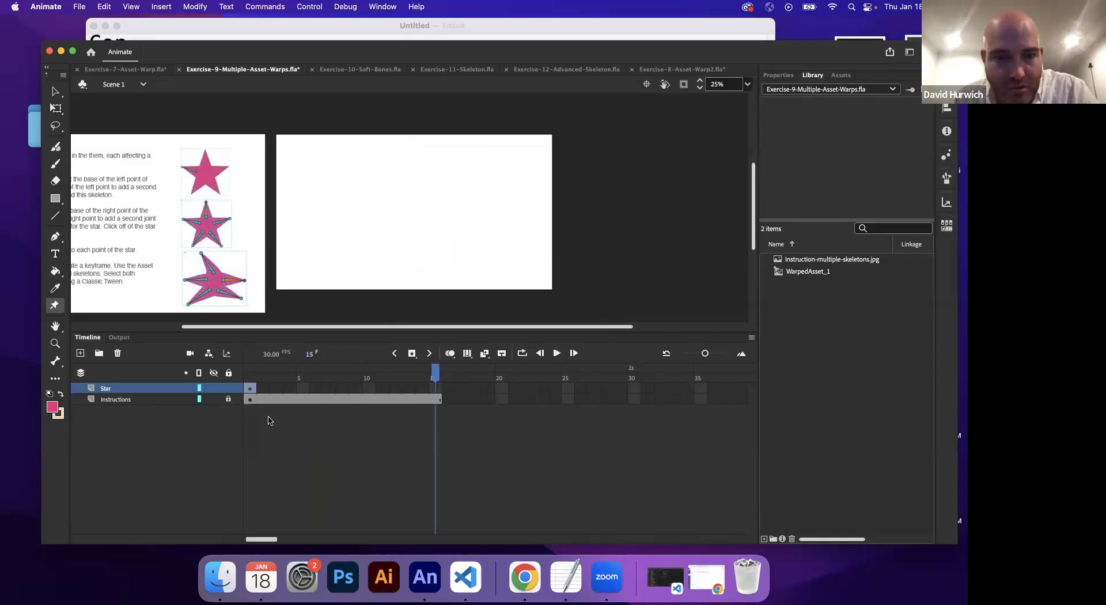
left_click(253, 378)
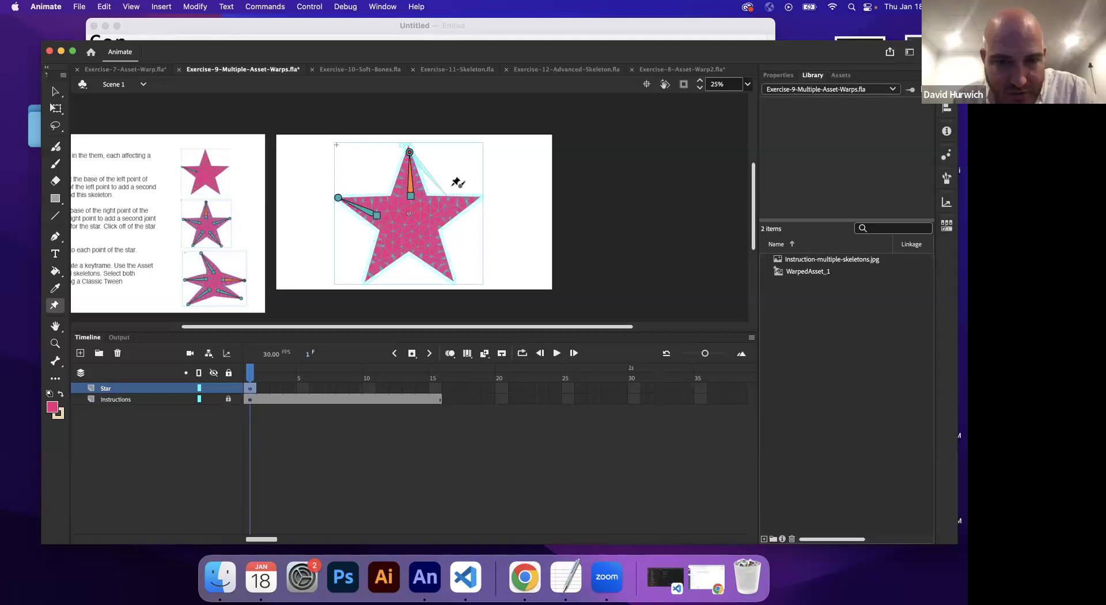
Step: Add a separate bone from the base to the tip of the star's right point and deselect the star at frame 1
left_click(433, 216)
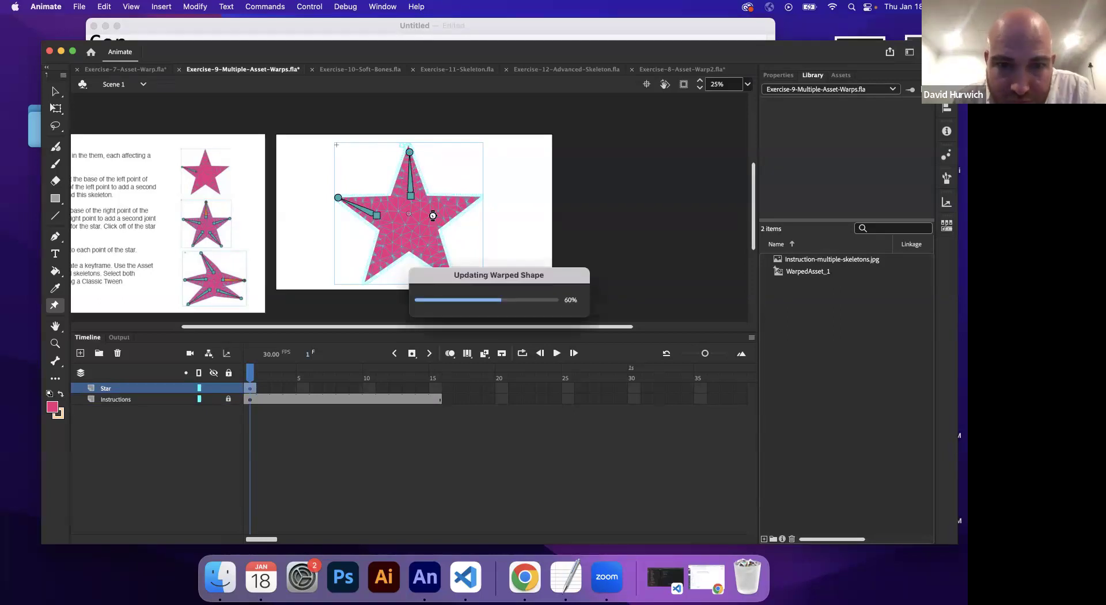
left_click(473, 200)
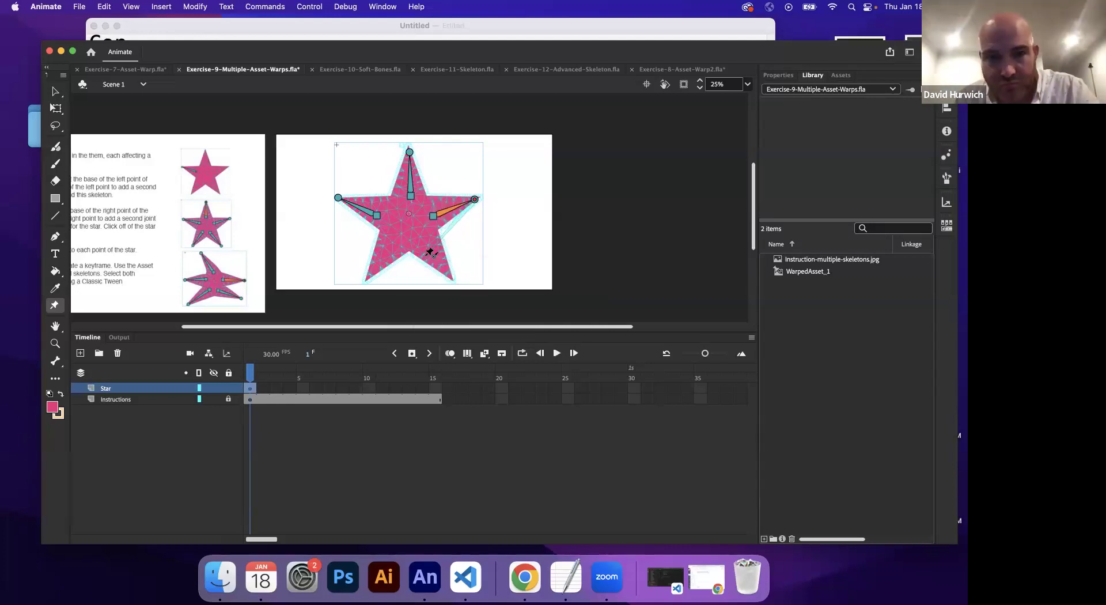
key("Return")
left_click(248, 375)
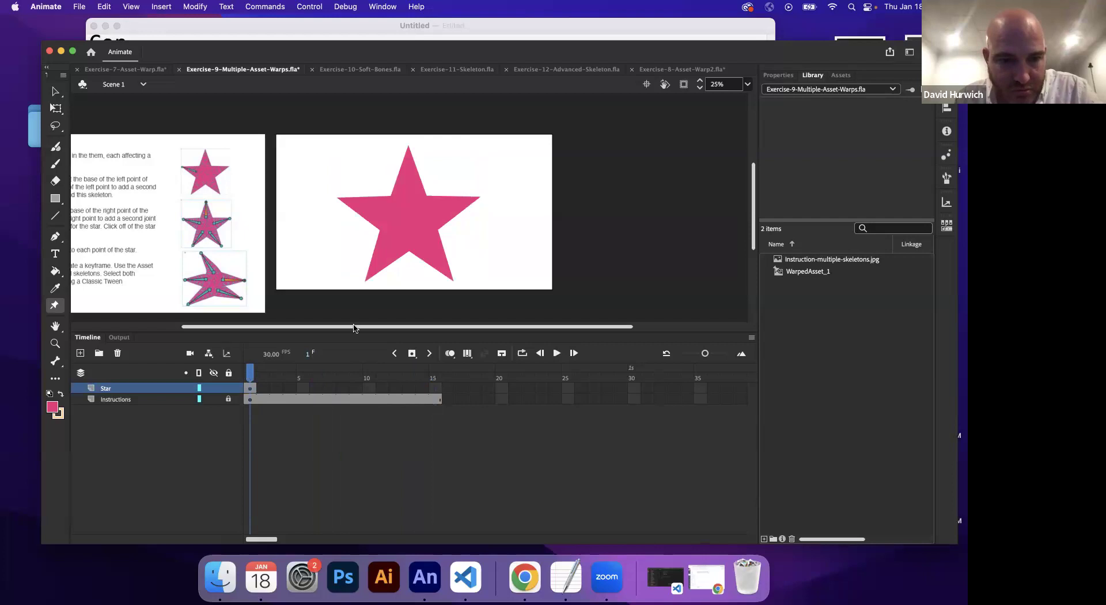
Step: Add a separate bone from the base to the tip of the star's lower-right point and return to frame 1
left_click(421, 237)
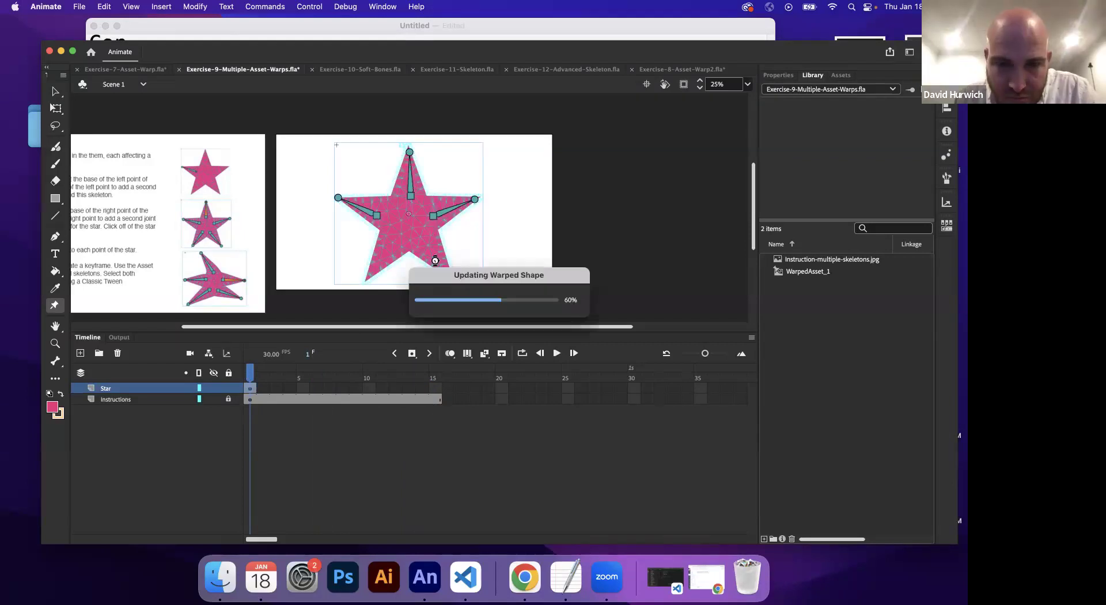
left_click(451, 276)
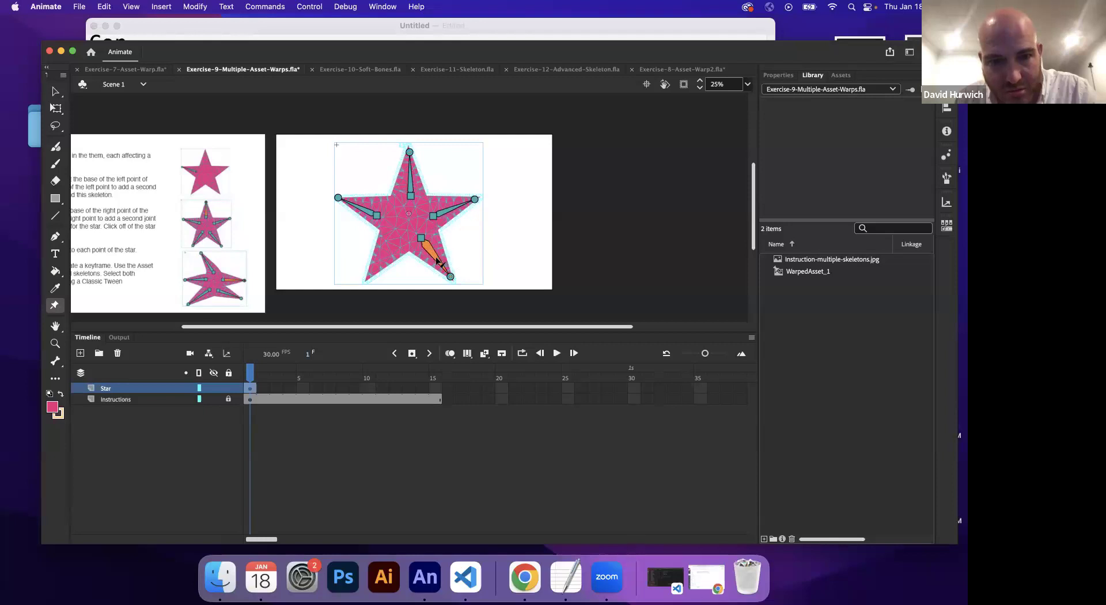
key("Return")
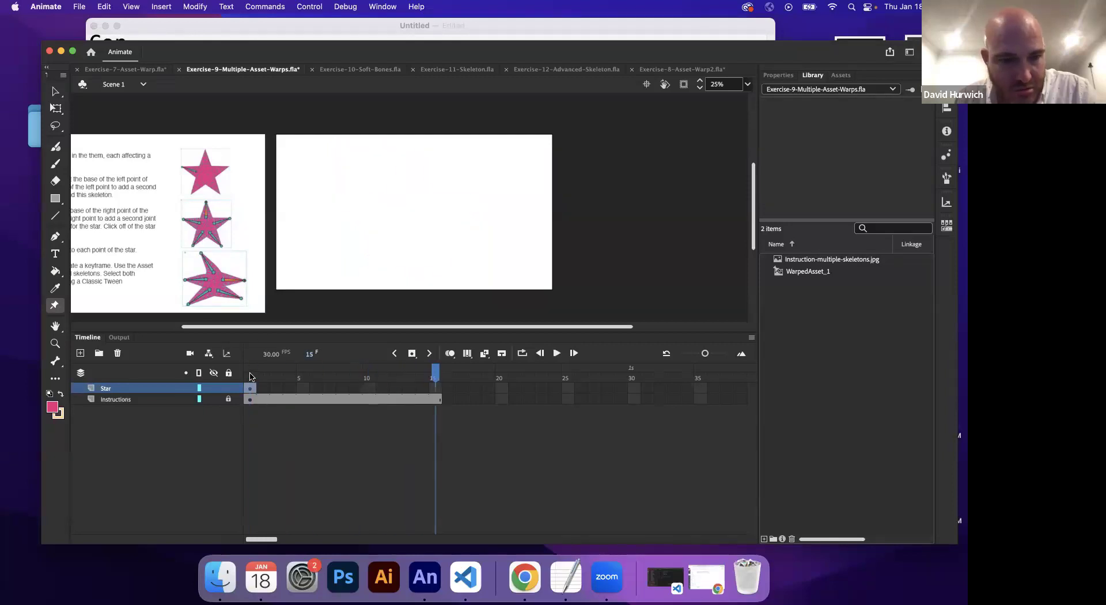
left_click(251, 377)
Step: Add a separate bone from the base to the tip of the star's lower-left point and end that skeleton
left_click(396, 238)
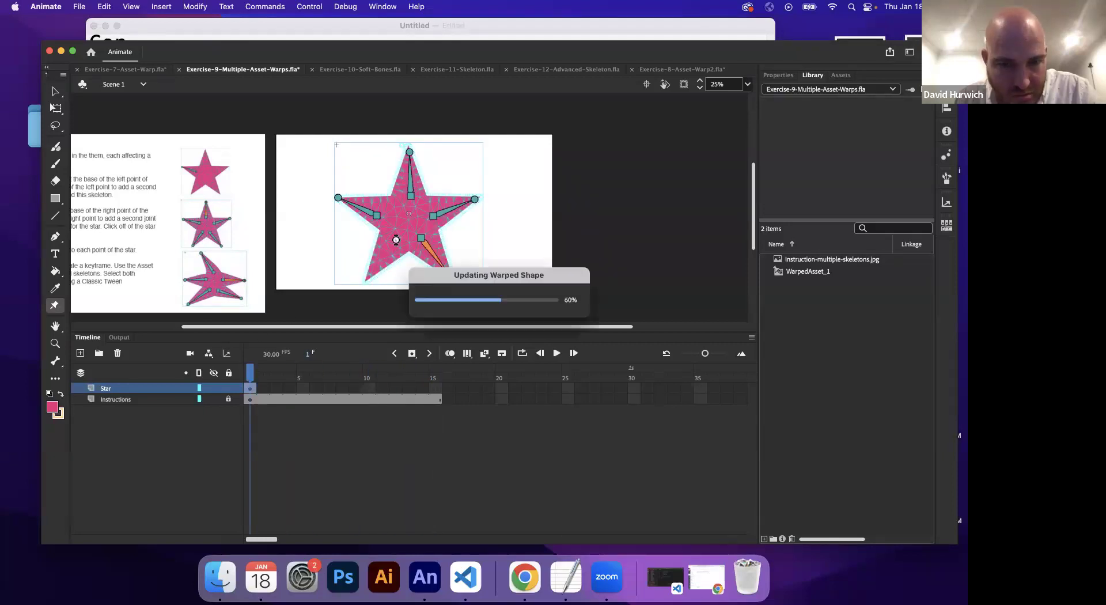
left_click(364, 282)
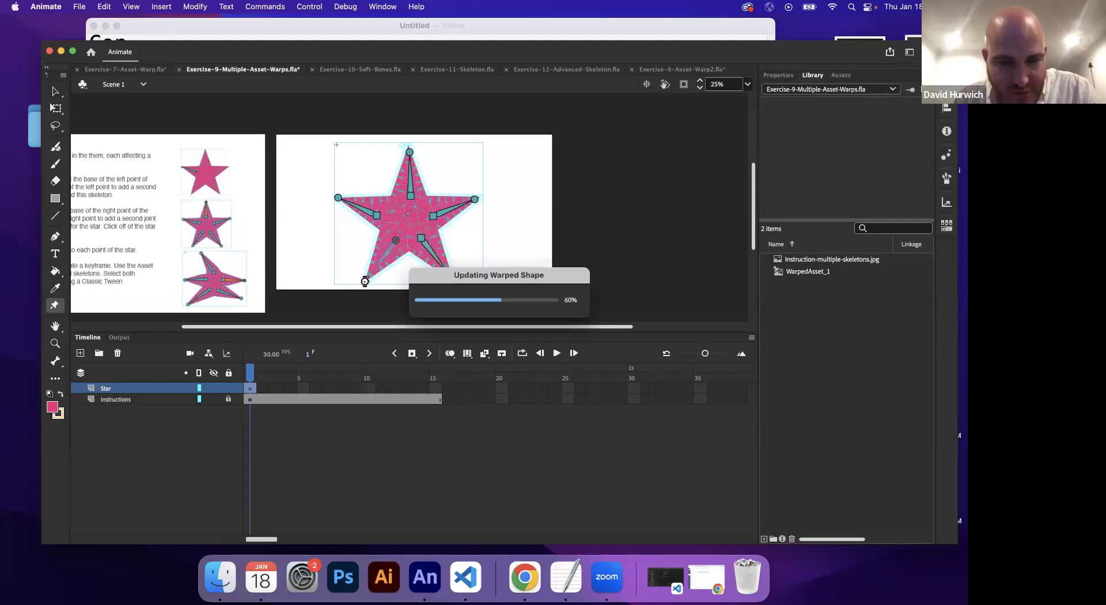
key("v")
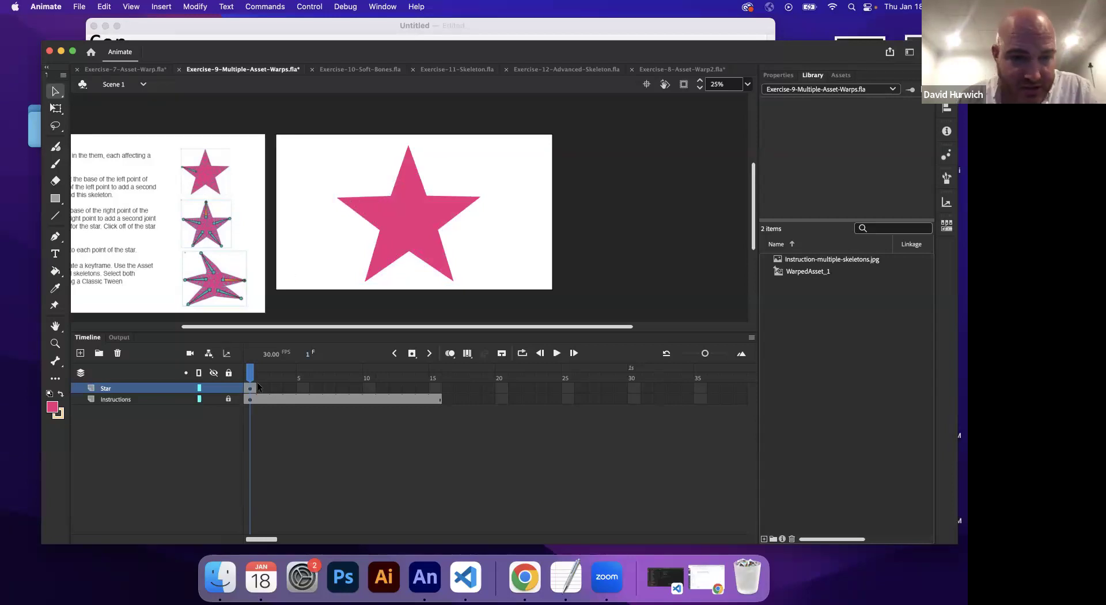
Step: Insert a keyframe at frame 15 on the Star layer
left_click(436, 388)
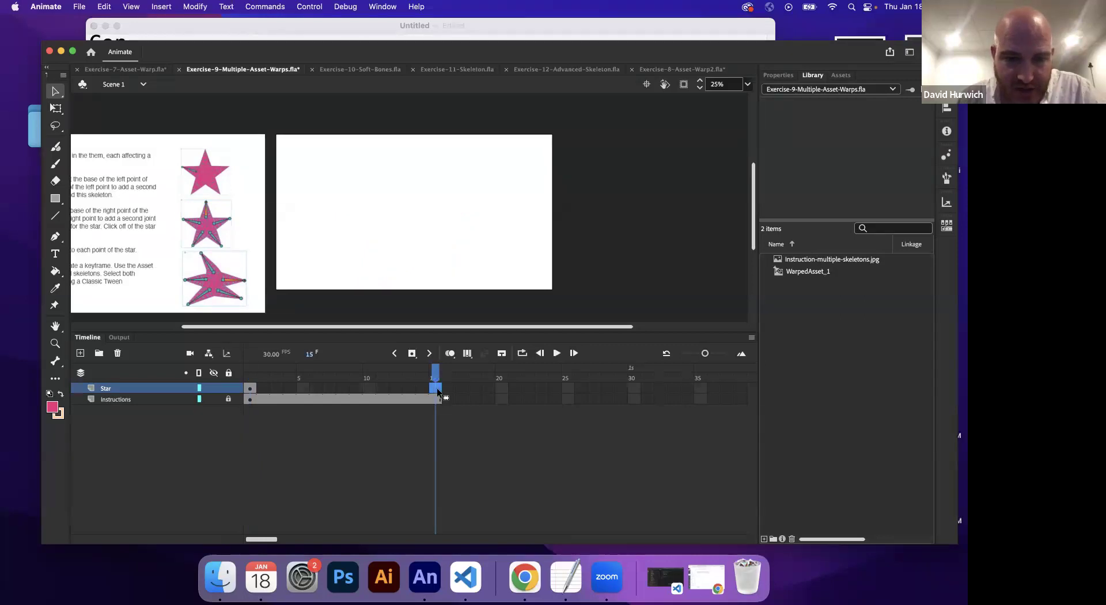
right_click(436, 389)
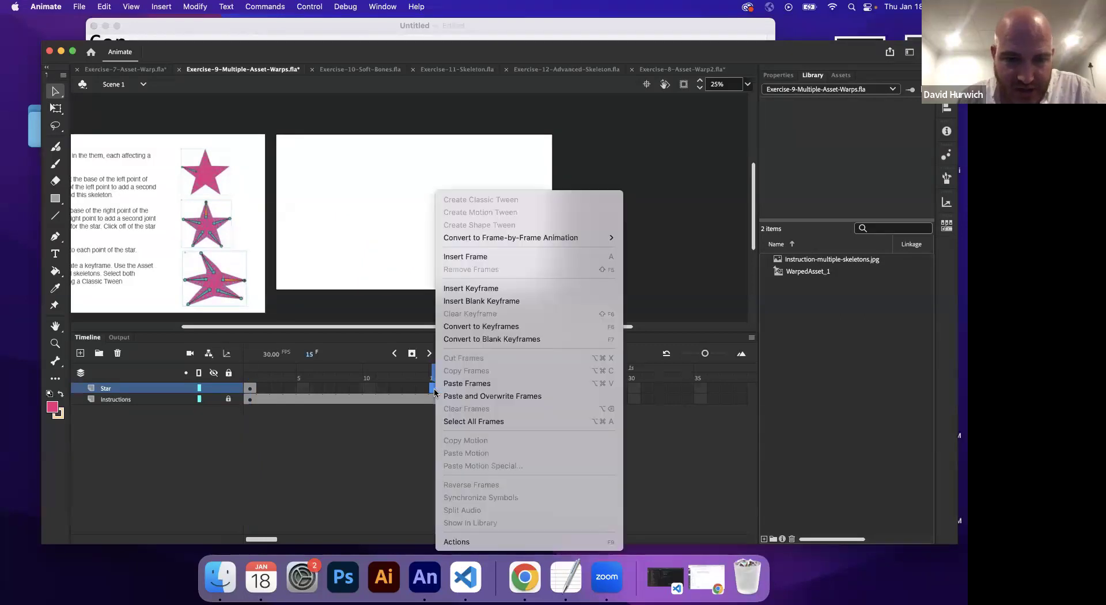
left_click(471, 288)
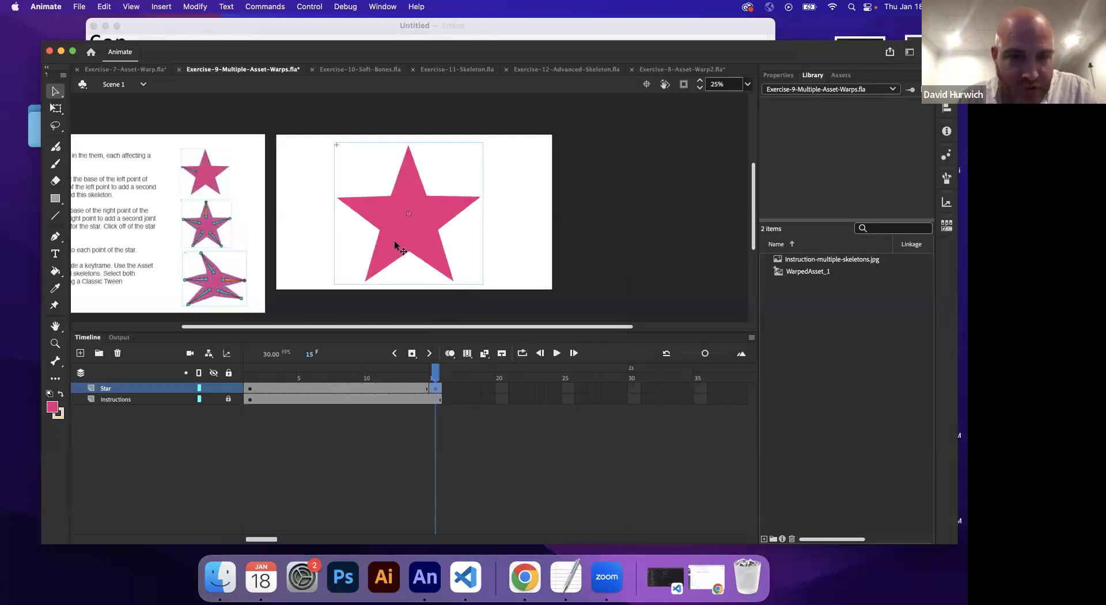
Step: At frame 15, warp the star by swinging both lower points outward and bending the top point to the right
left_click(54, 305)
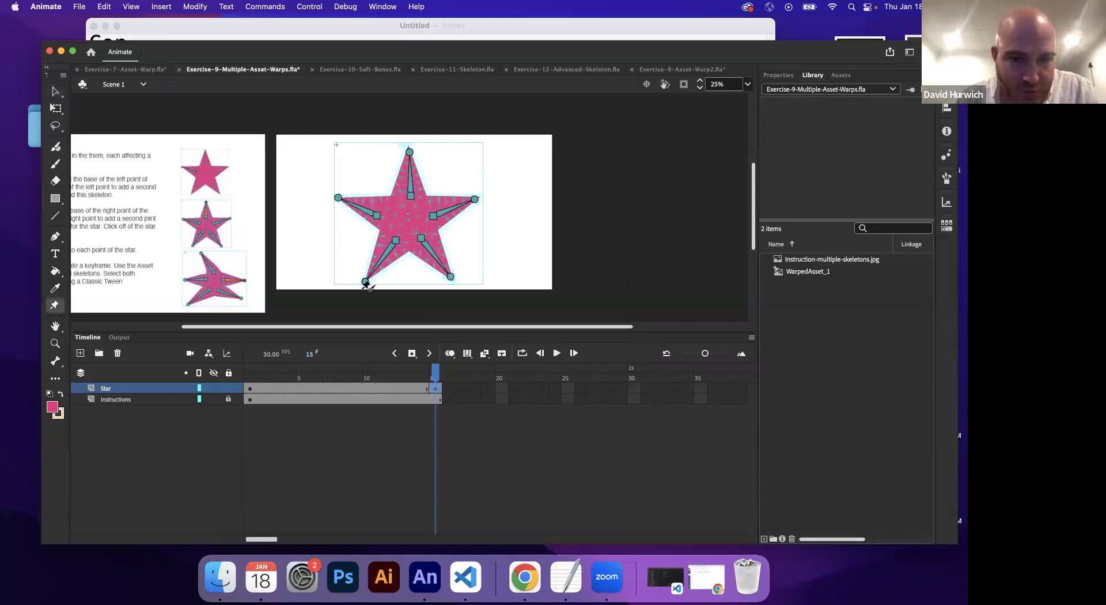
left_click_drag(365, 282, 339, 271)
left_click_drag(451, 276, 480, 271)
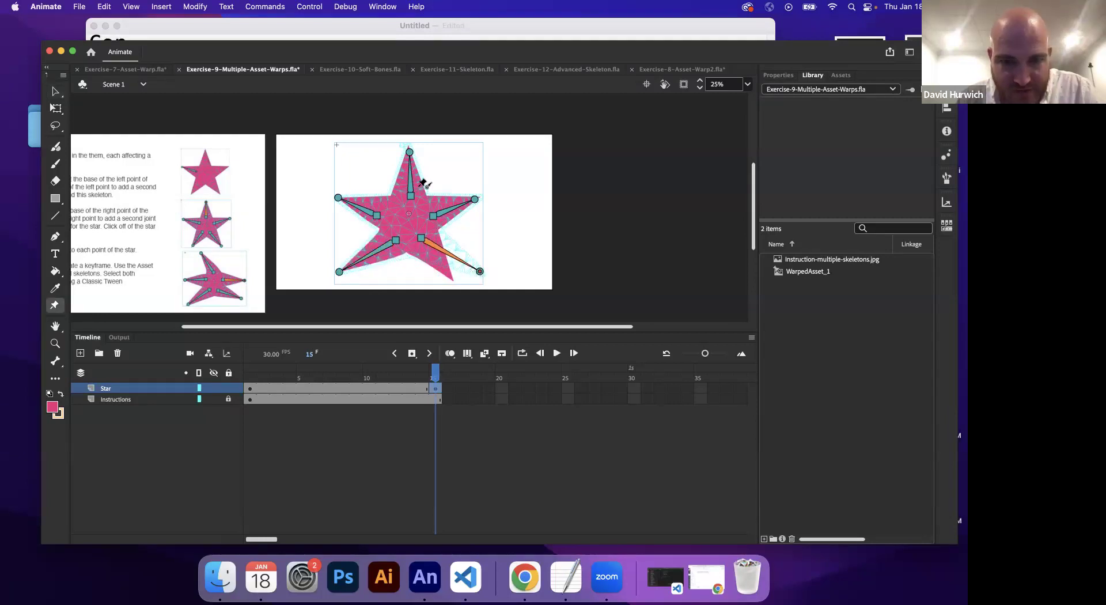
left_click_drag(409, 152, 450, 157)
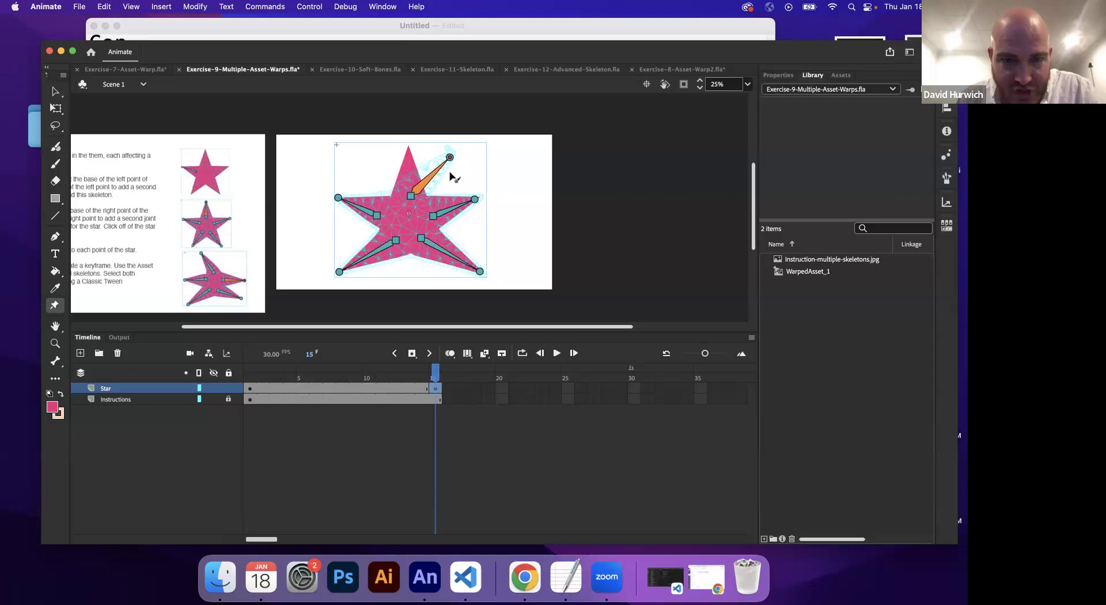
Step: Bend the star's right and left points downward at frame 15, then compare the pose with frame 1
left_click(474, 203)
left_click_drag(459, 211, 466, 225)
left_click(356, 209)
left_click(338, 198)
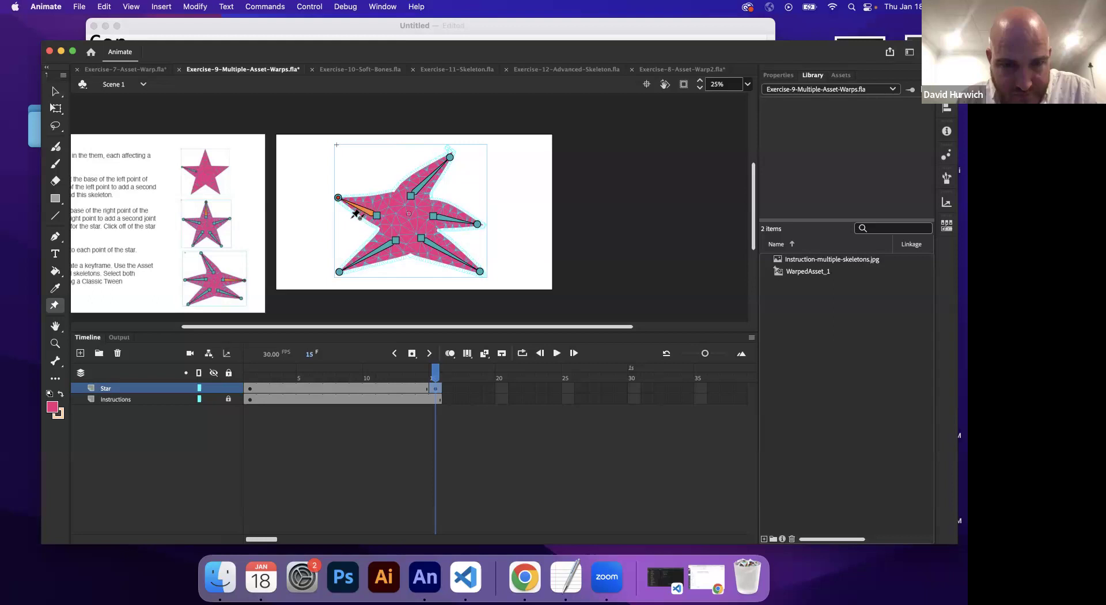
left_click_drag(344, 200, 347, 226)
left_click(250, 387)
left_click(436, 379)
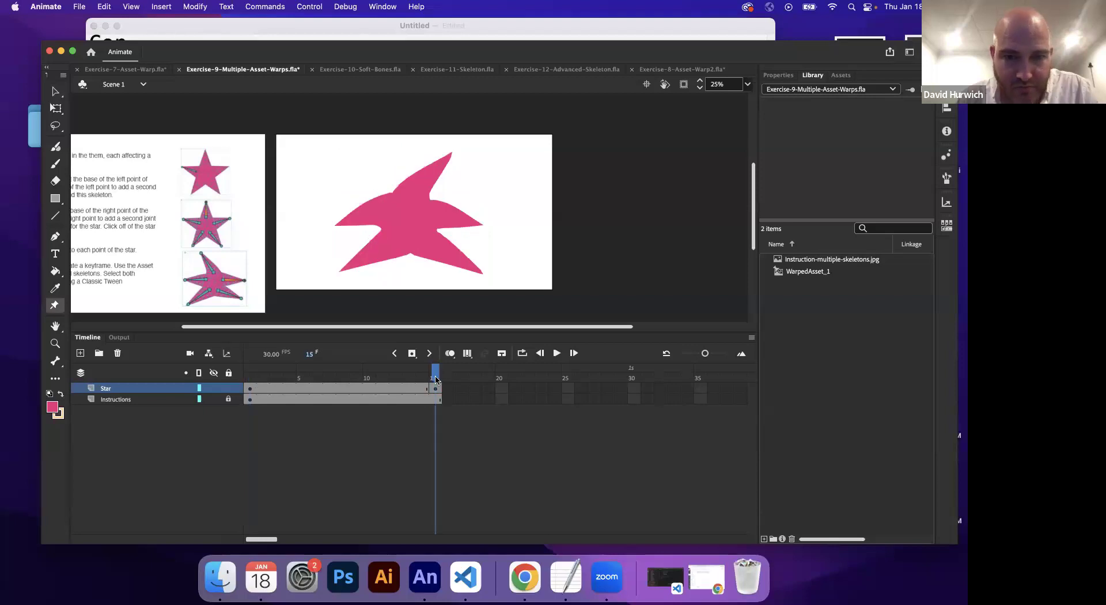
Step: Create a classic tween from frame 1 on the Star layer and play the animation
left_click(254, 389)
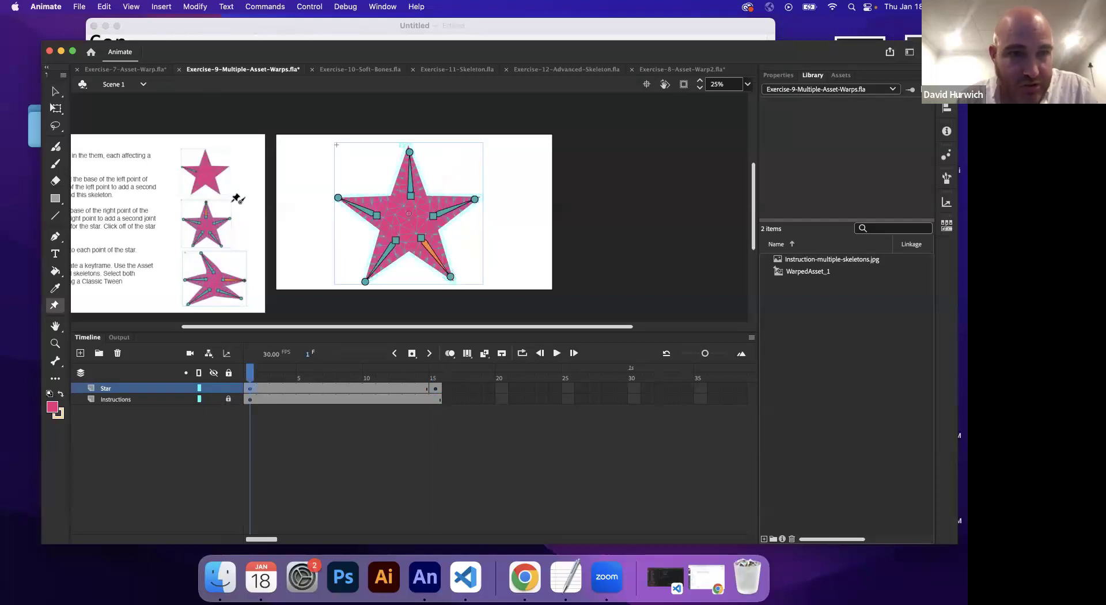
left_click(162, 7)
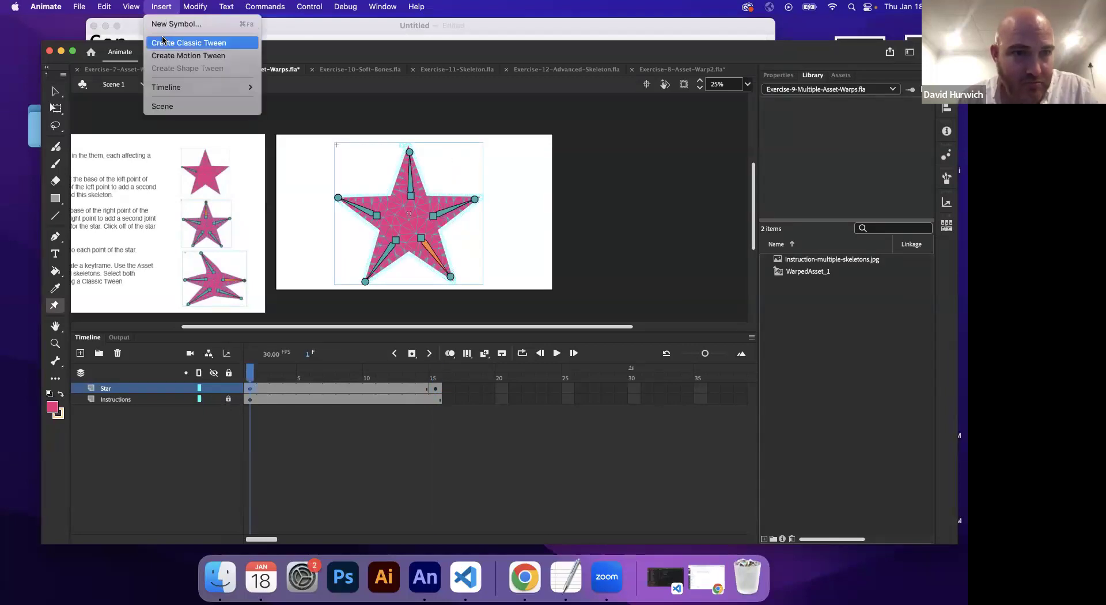
left_click(163, 39)
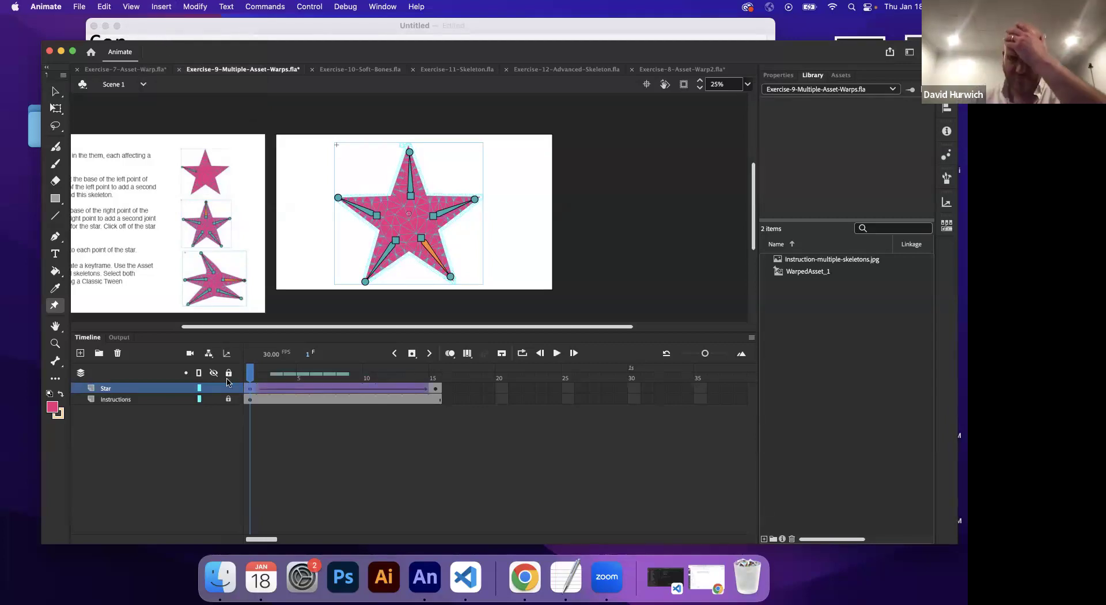
key("Return")
key("Return")
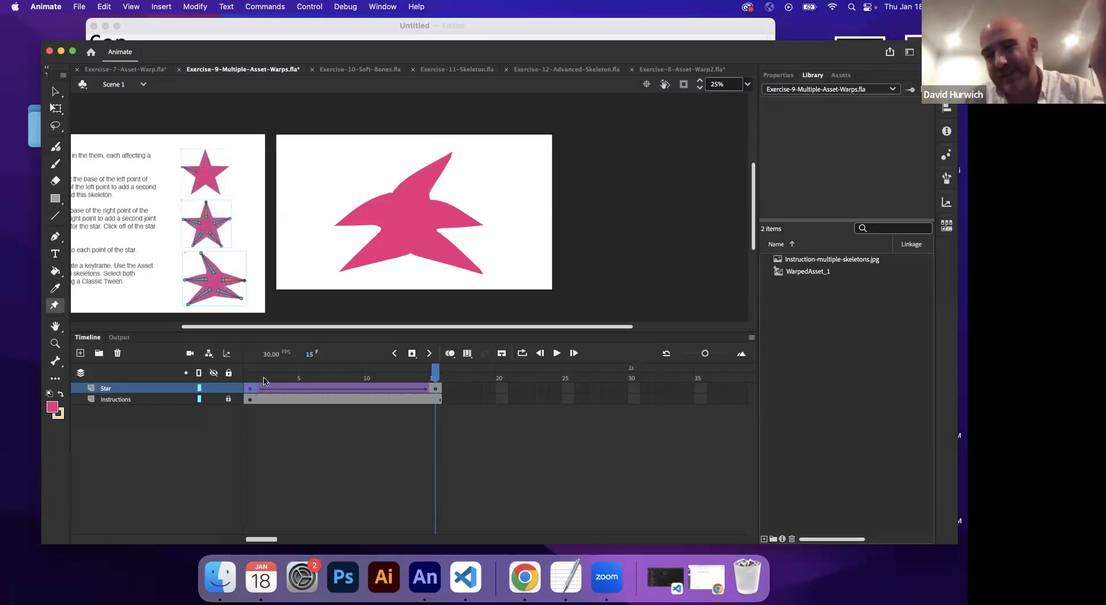
Step: Look at Exercise-10-Soft-Bones.fla and return to Exercise-9-Multiple-Asset-Warps.fla
left_click(456, 66)
left_click(354, 69)
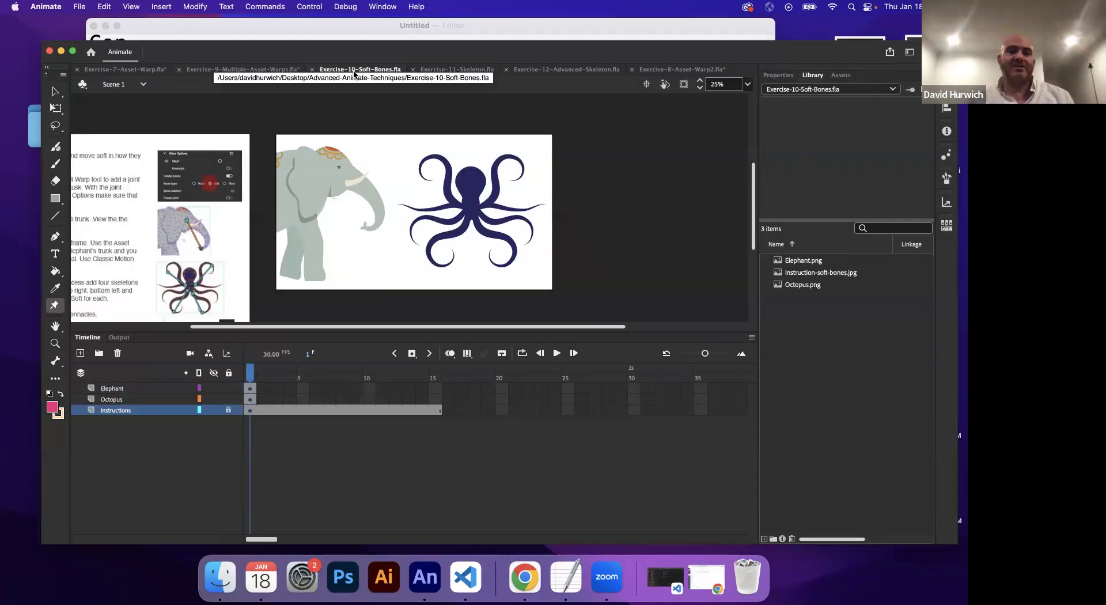
left_click(242, 69)
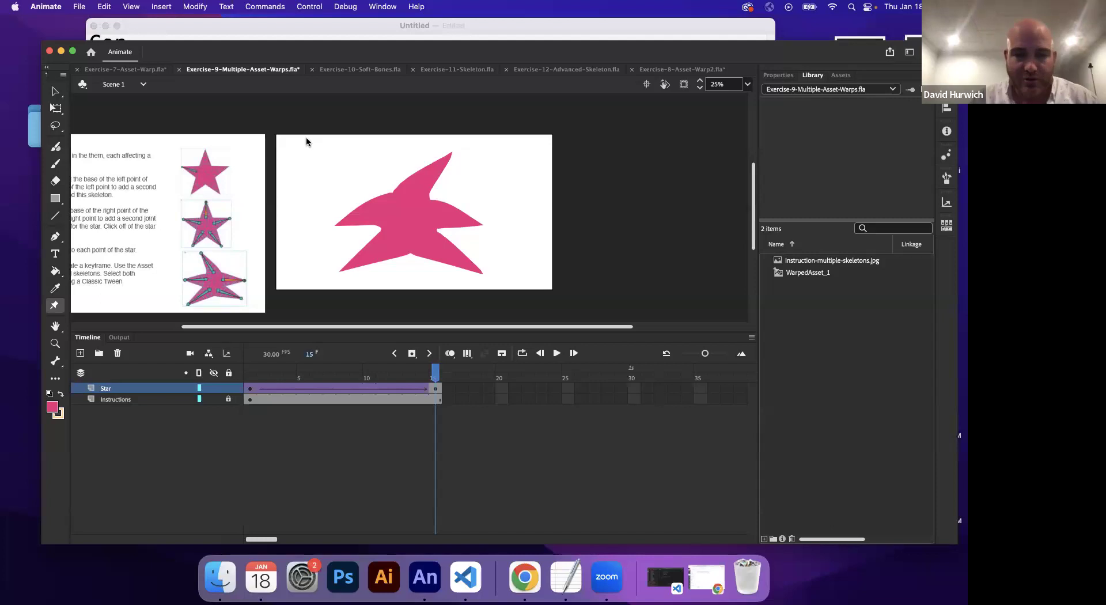
Step: Scrub the star animation, then inspect the star's warp options at frame 1
left_click_drag(250, 381, 283, 382)
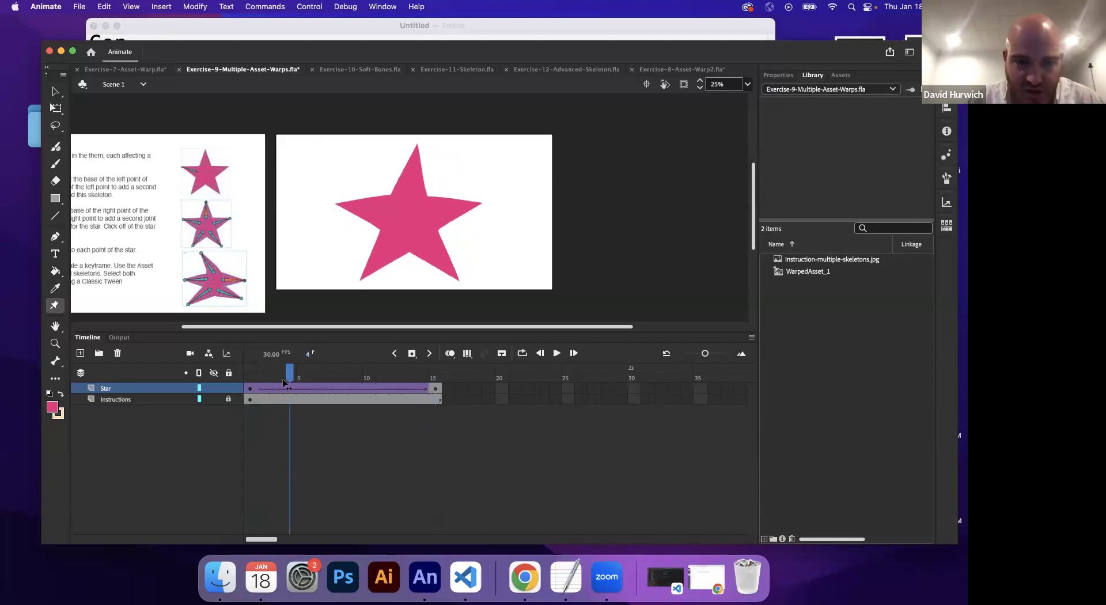
left_click(247, 389)
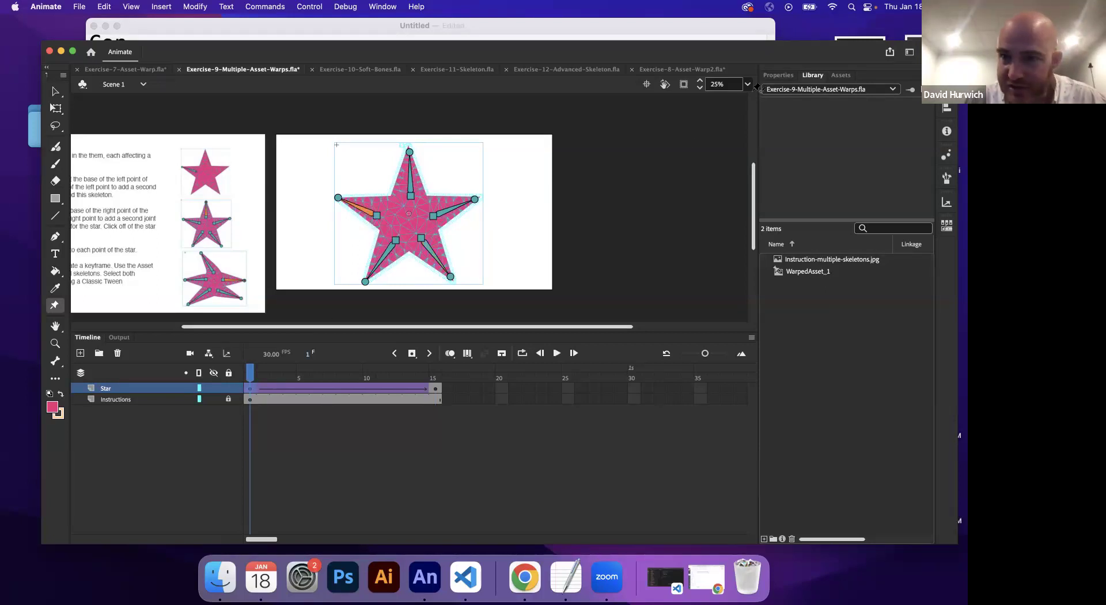
left_click(778, 75)
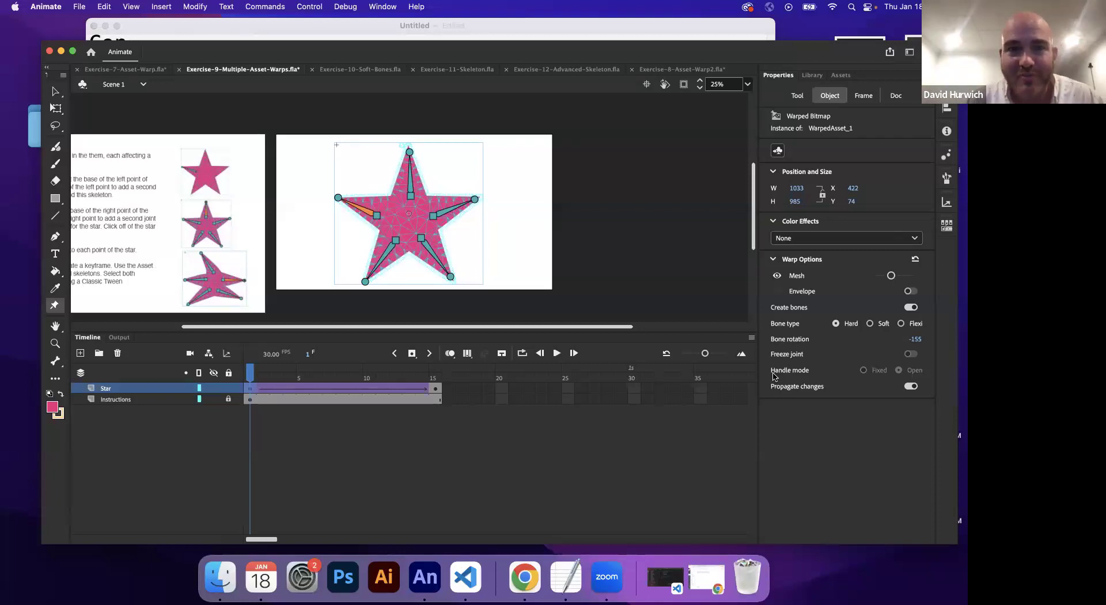
Step: In Exercise-10-Soft-Bones.fla, add Asset Warp joints at the elephant's shoulder, head and trunk tip, and set the trunk bone to Soft
left_click(357, 70)
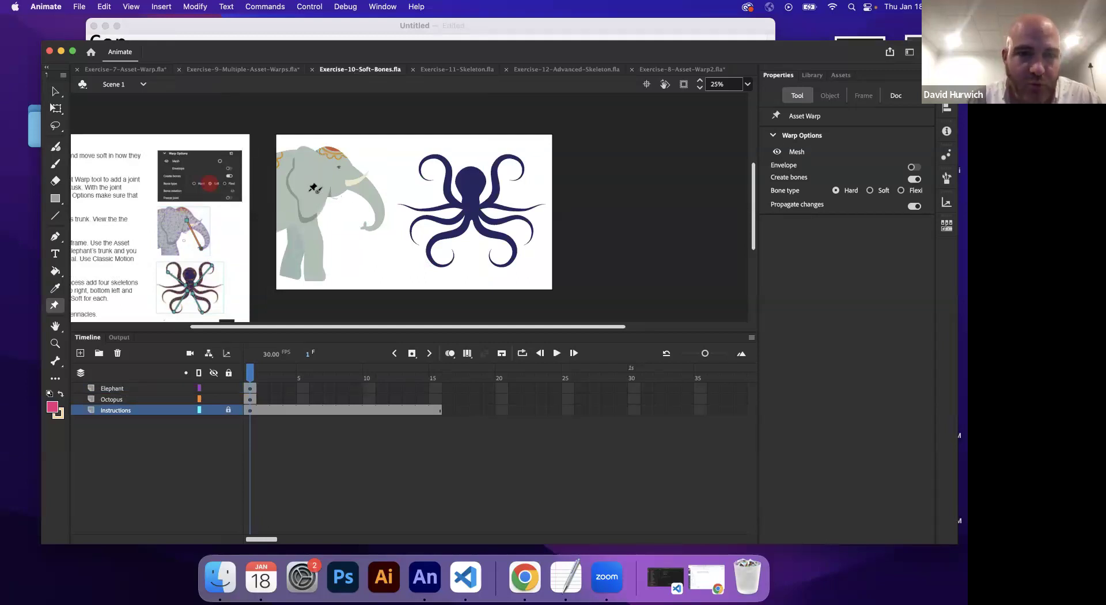
left_click(55, 92)
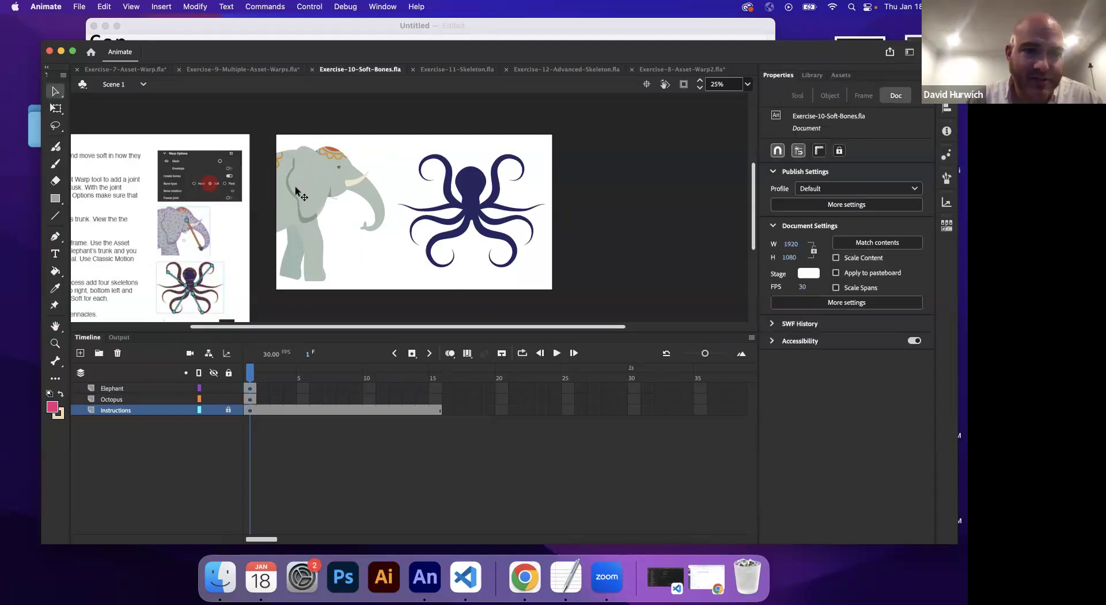
left_click(300, 190)
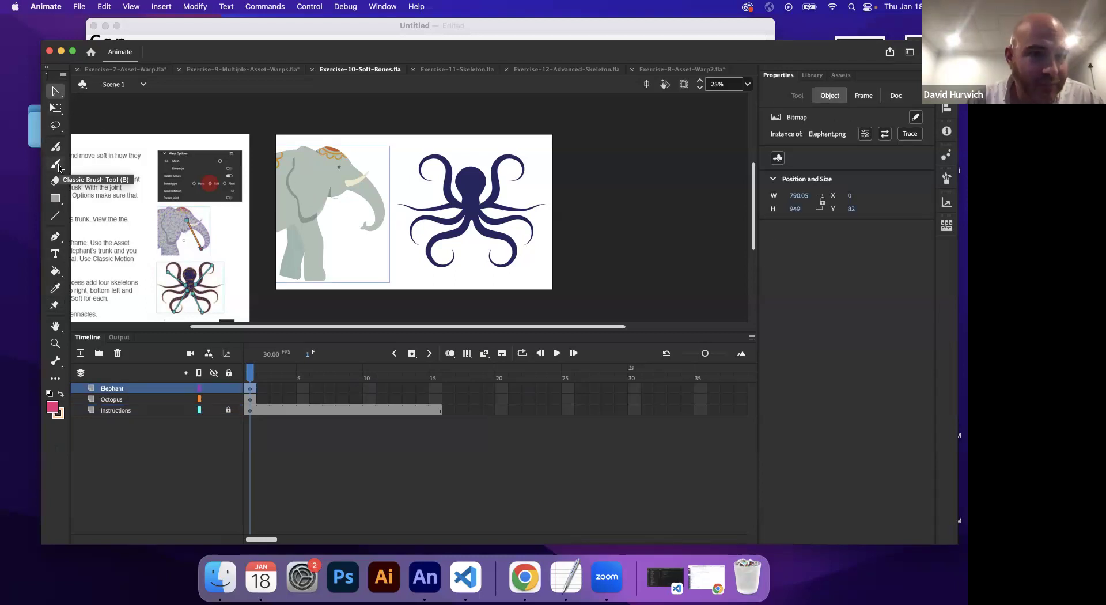
left_click(55, 305)
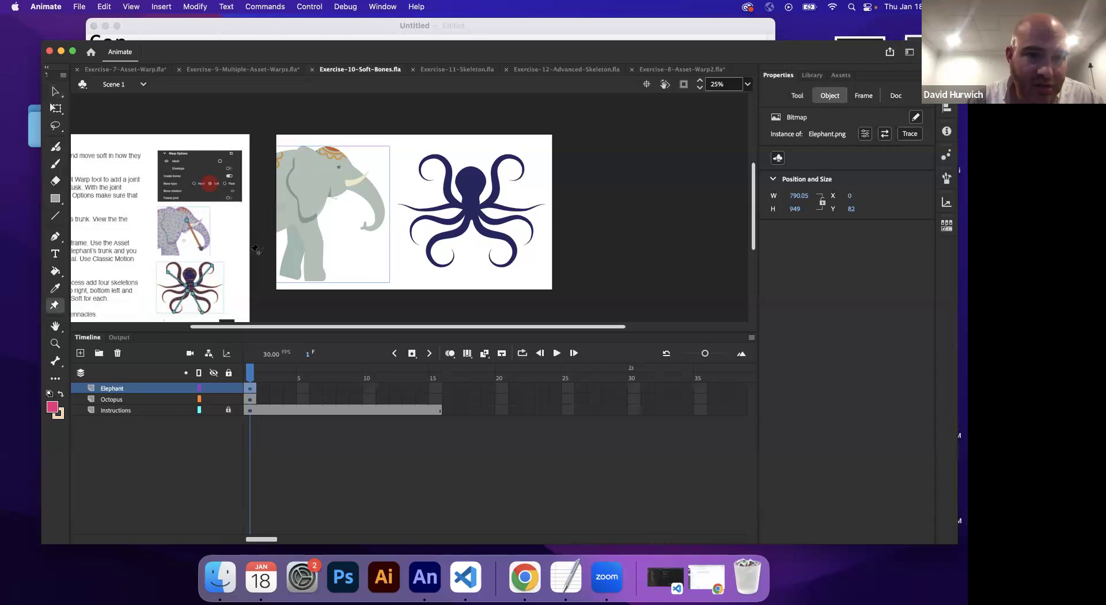
left_click(280, 187)
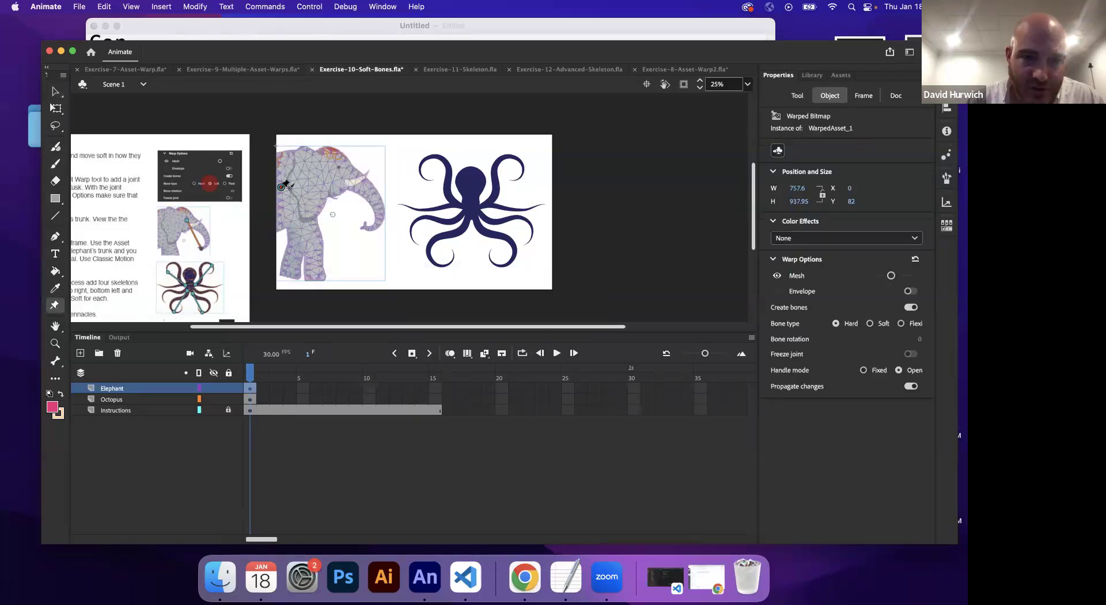
left_click(348, 173)
left_click(367, 231)
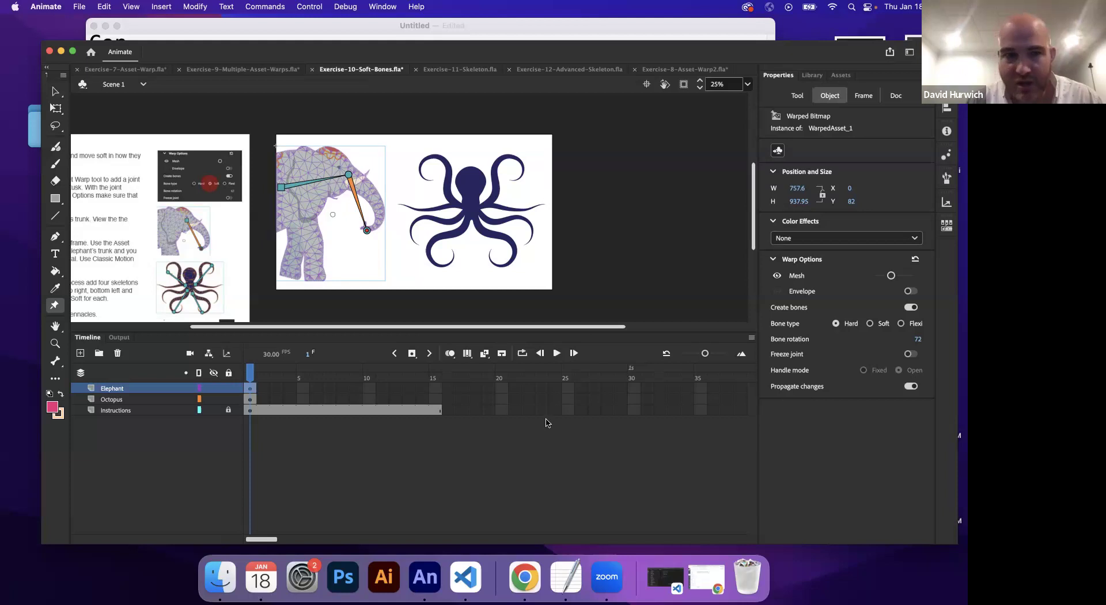
left_click(868, 324)
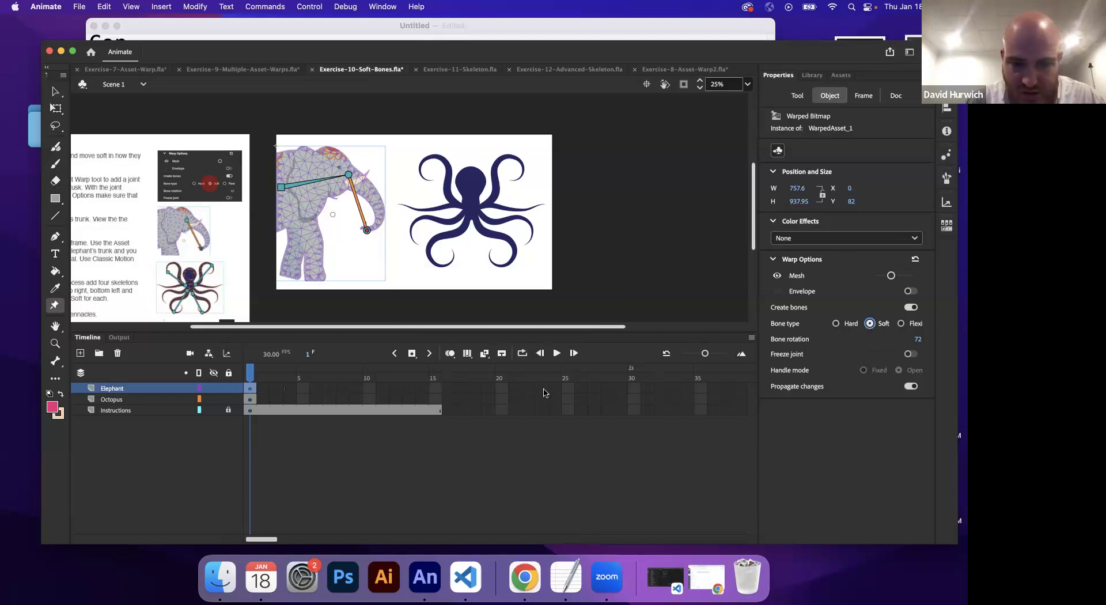
Step: Insert a keyframe at frame 15 on the Elephant layer, curl the trunk inward toward the mouth, and scrub the timeline to check it
left_click(430, 390)
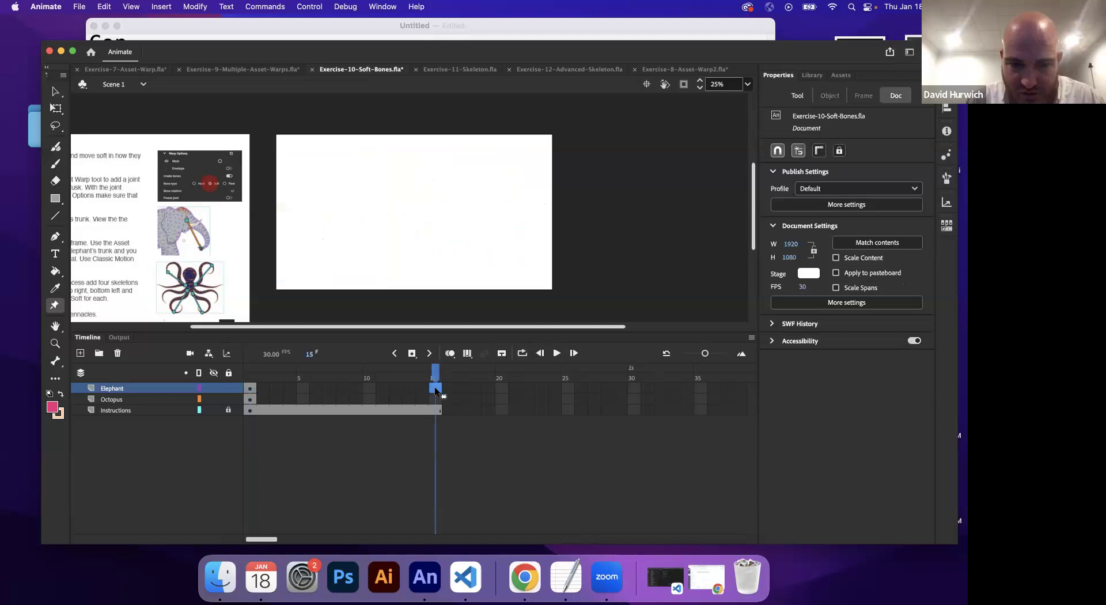
right_click(434, 389)
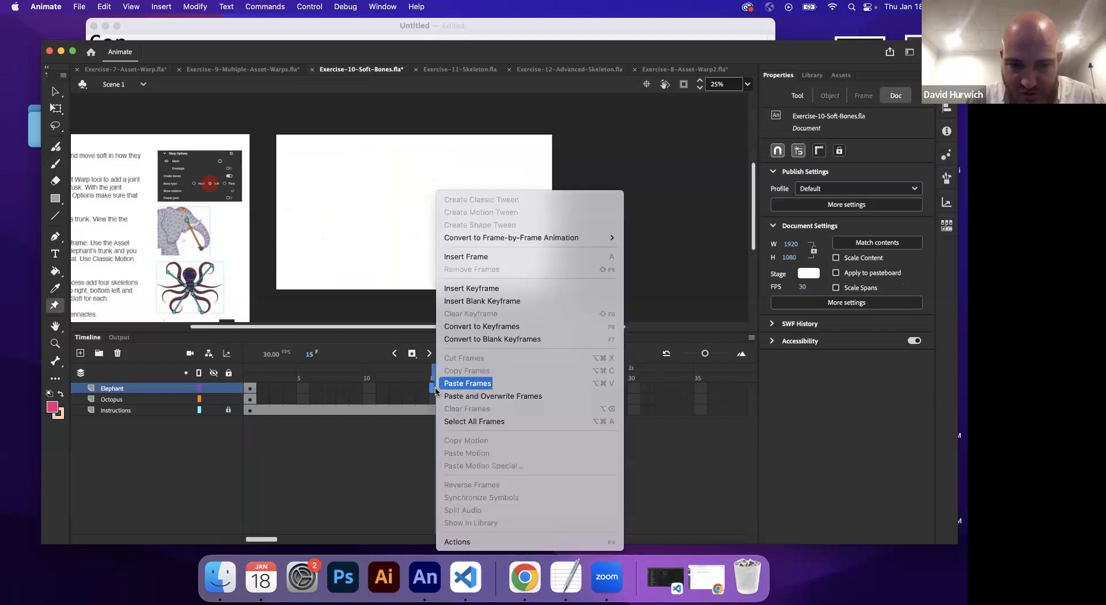
left_click(465, 289)
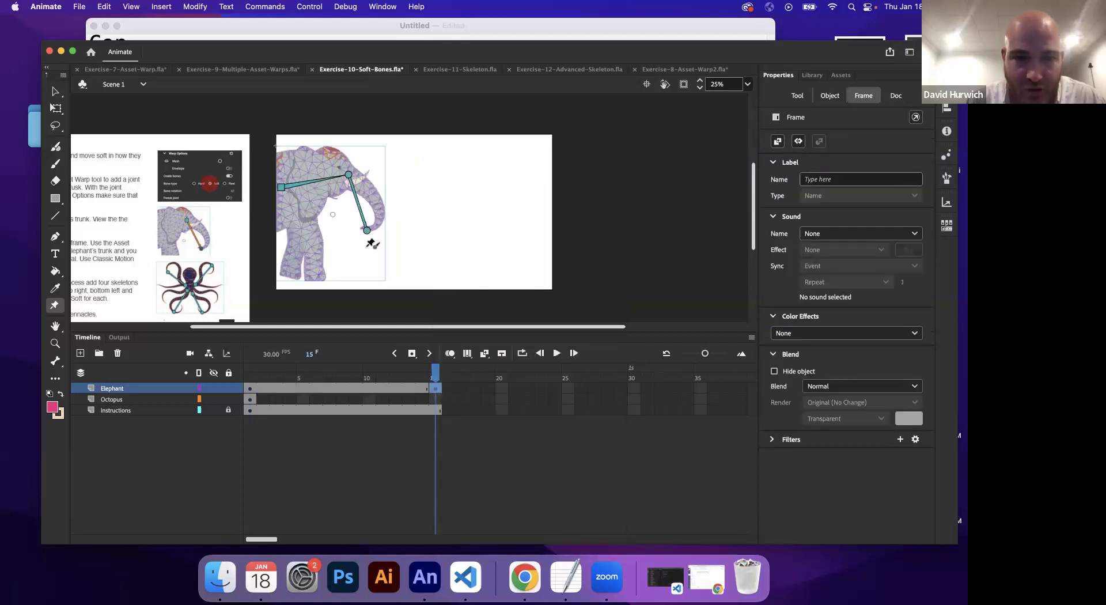
left_click(369, 238)
left_click_drag(371, 239, 337, 211)
left_click_drag(249, 381, 436, 381)
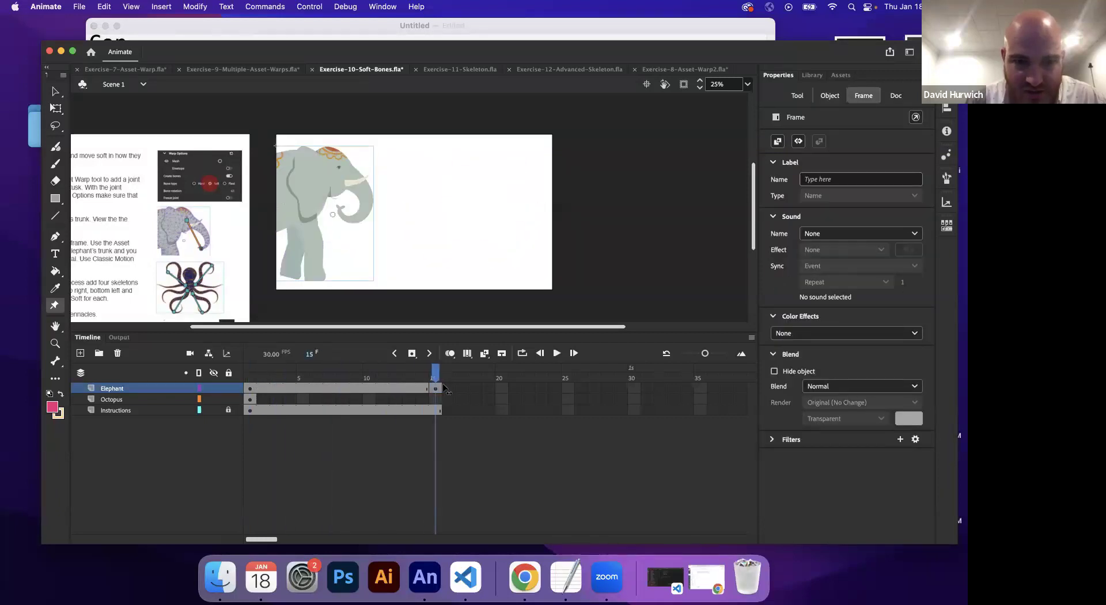
Step: Create a classic tween from frame 1 on the Elephant layer and scrub through it
left_click(250, 389)
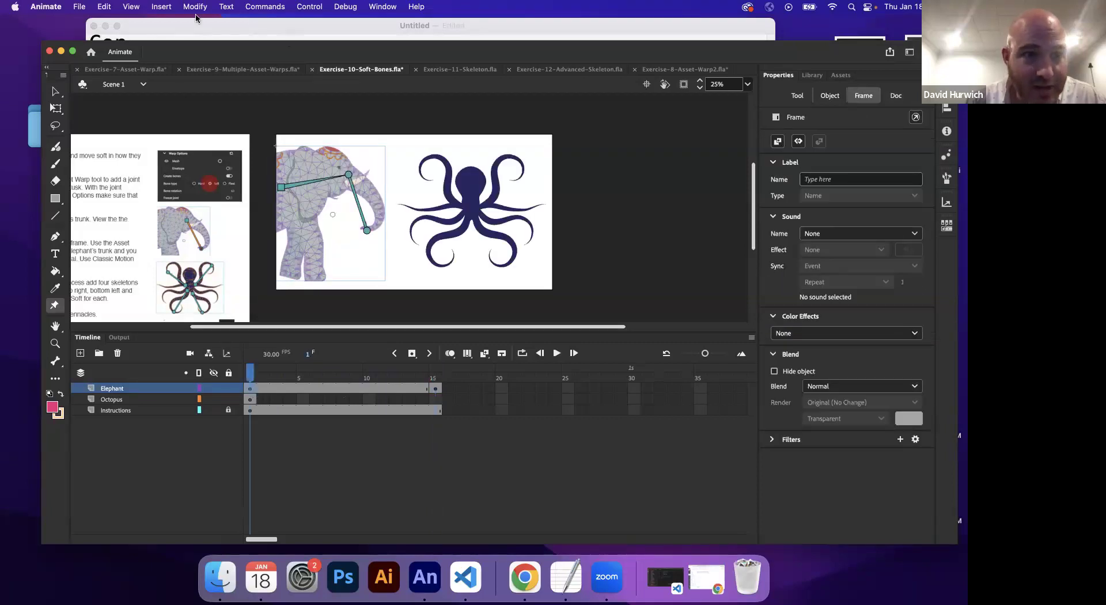
left_click(161, 6)
left_click(168, 42)
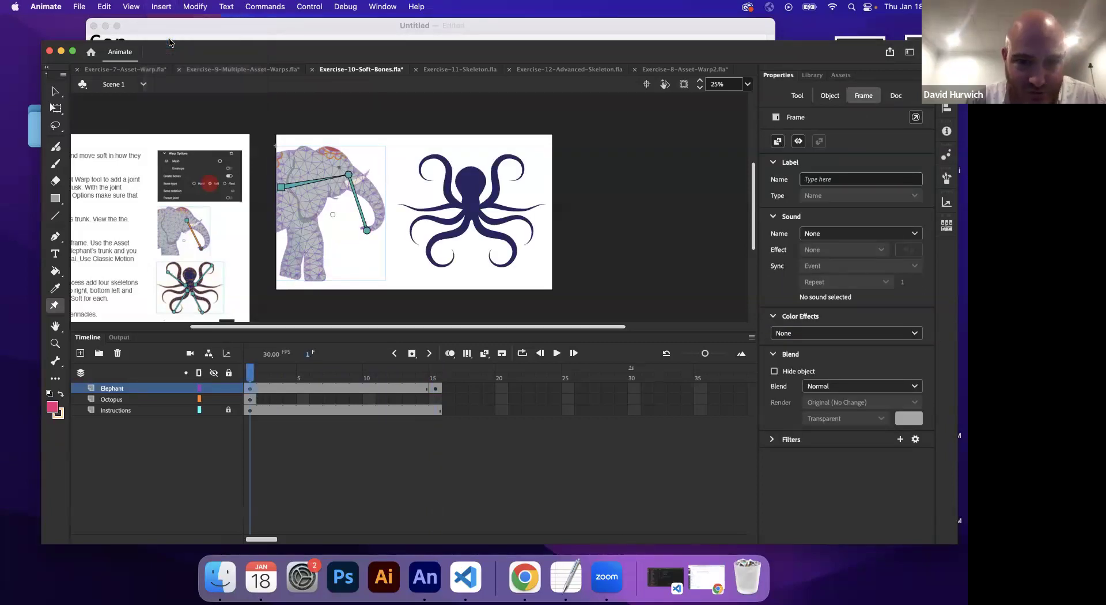
left_click_drag(250, 374, 206, 399)
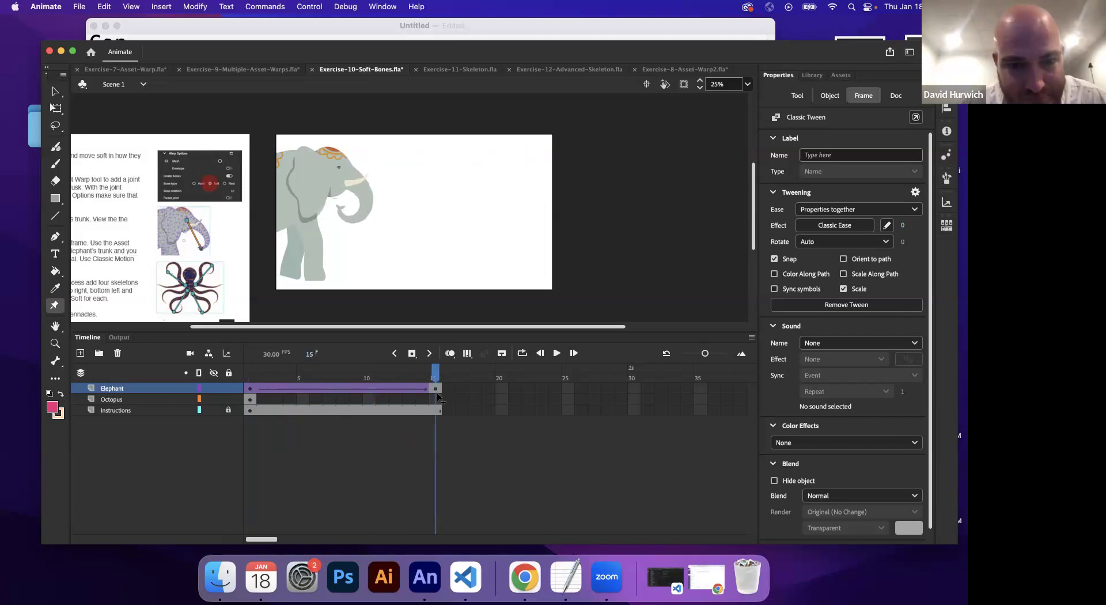
Step: At frame 1, stretch the elephant's trunk down and outward toward the octopus, then play the animation
left_click(357, 242)
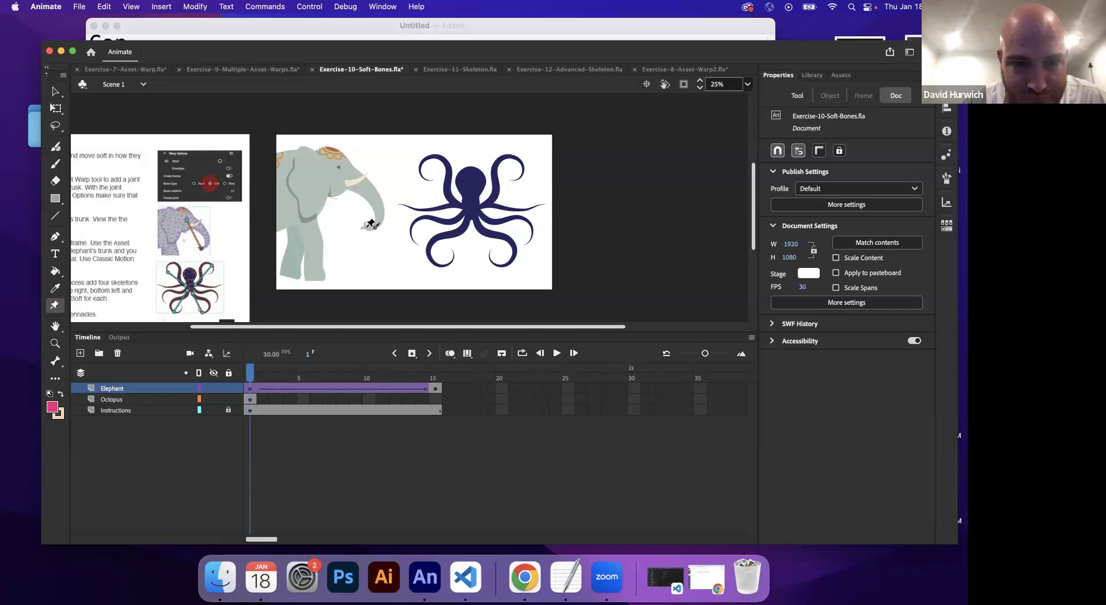
left_click(370, 226)
left_click_drag(366, 233, 402, 261)
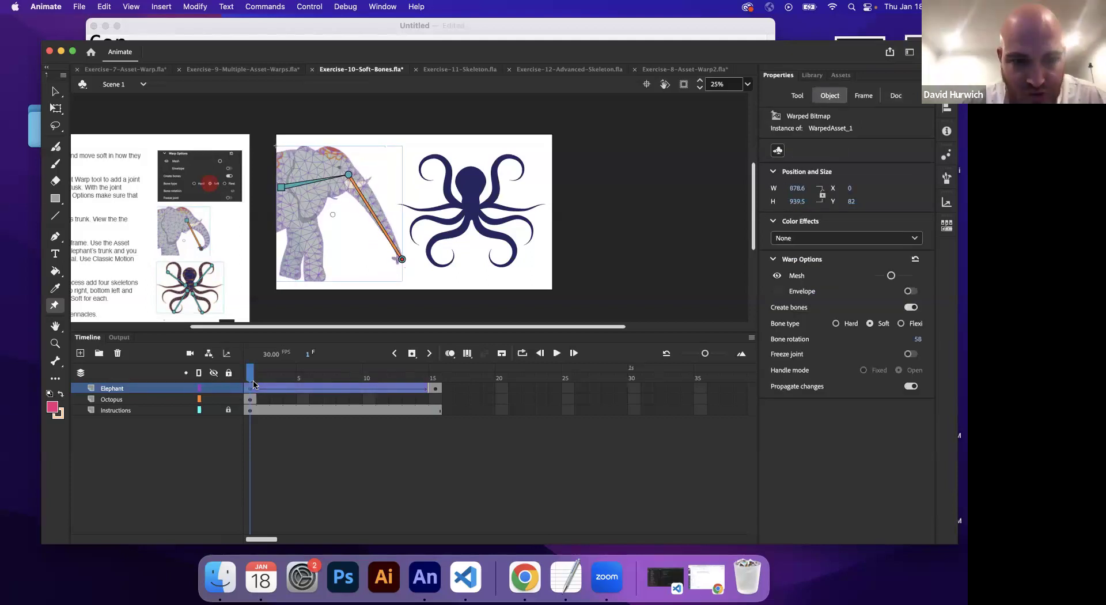
key("Return")
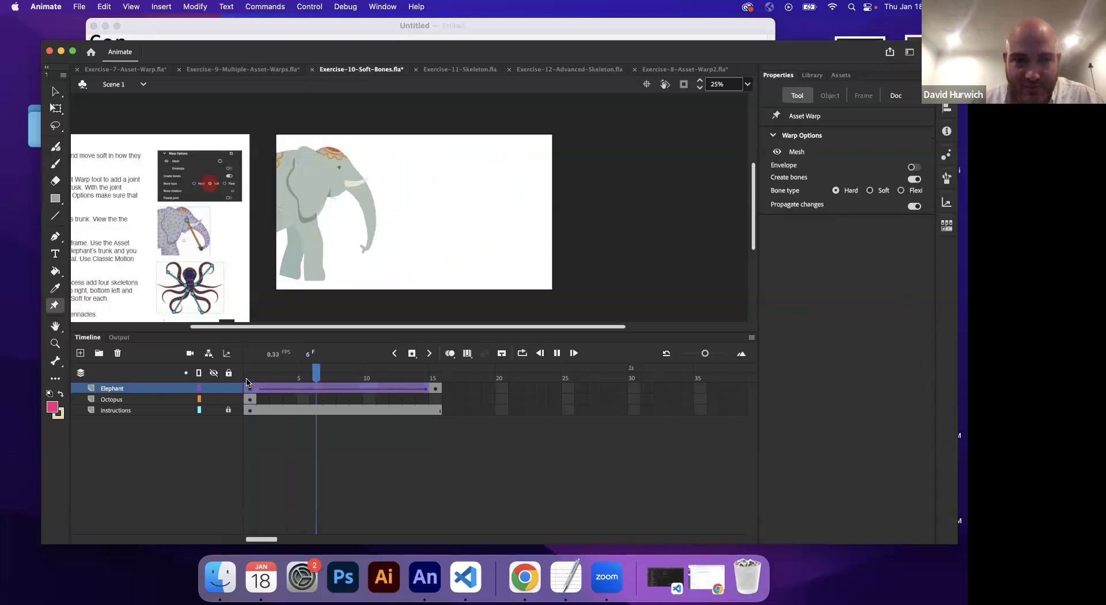
key("Return")
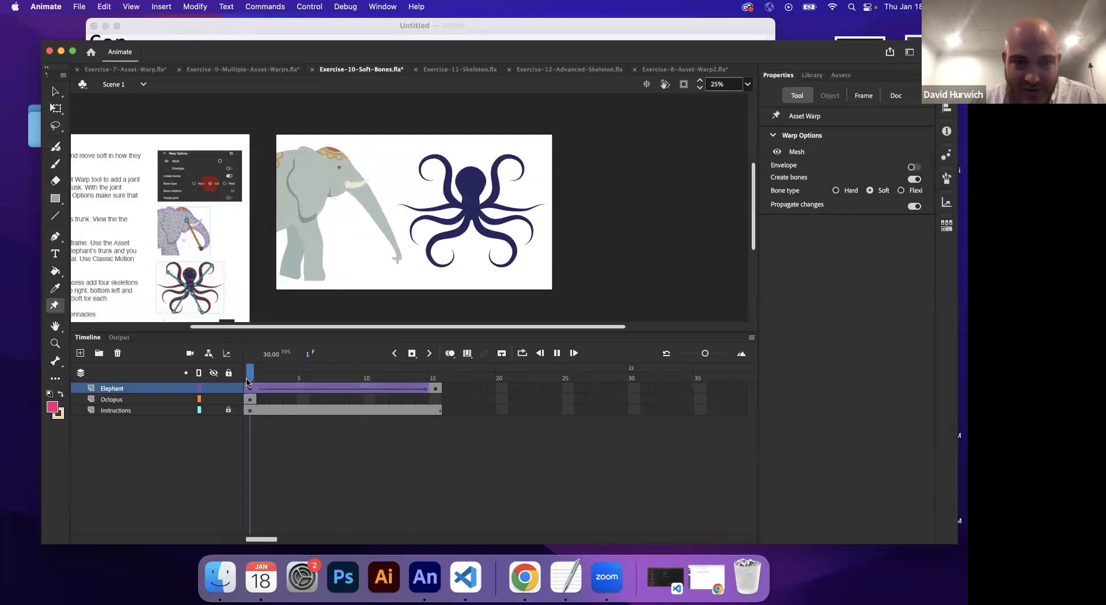
key("Return")
key("Return")
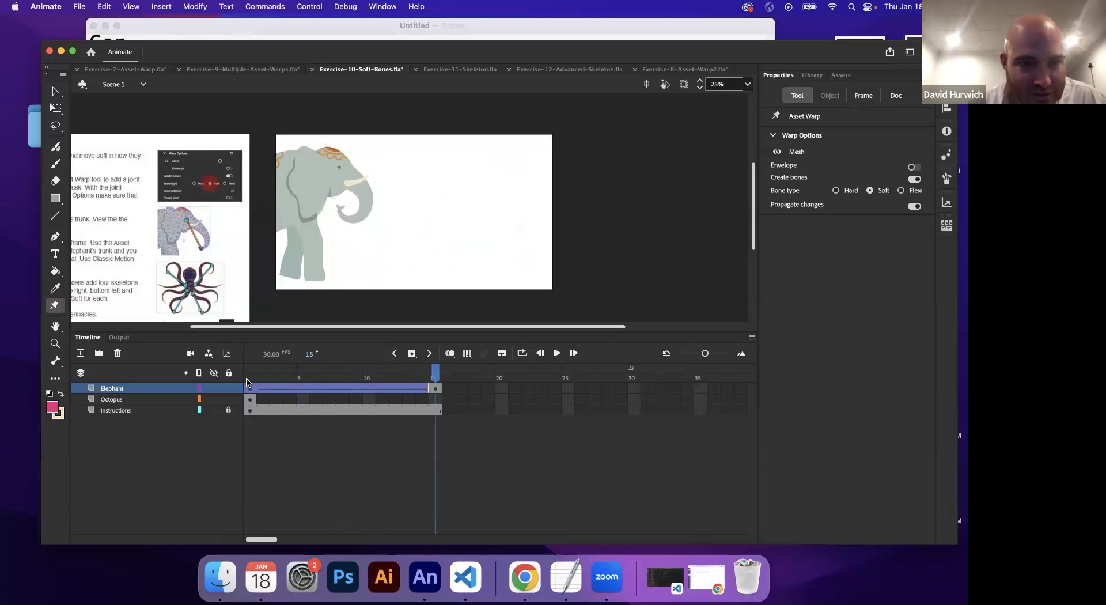
Step: On the Octopus layer, add a soft bone from the body to the curl of the upper-left tentacle
left_click(249, 400)
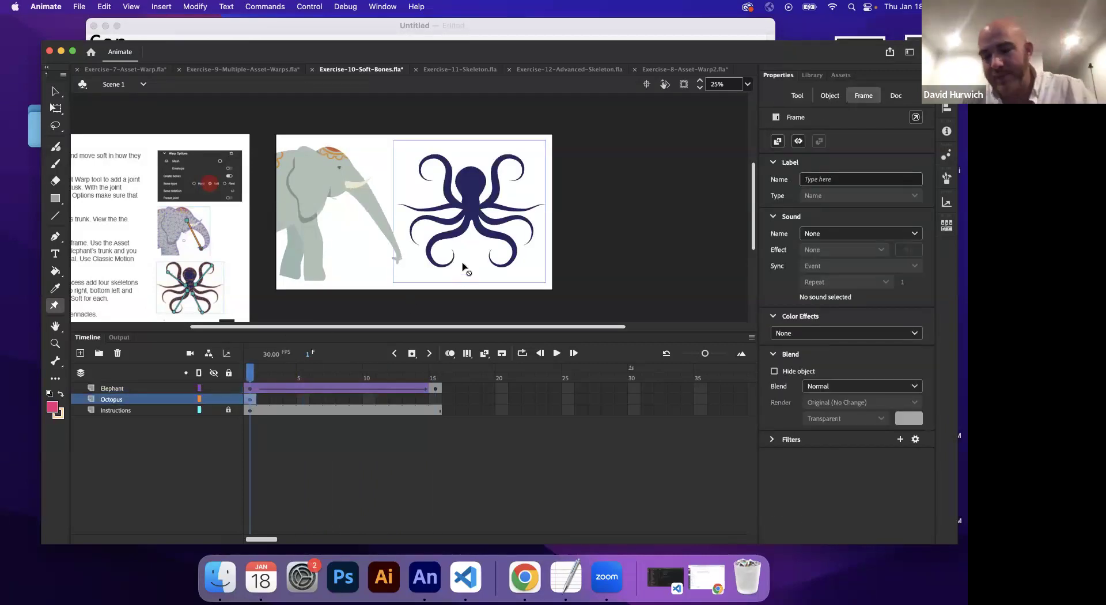
key("super+equal")
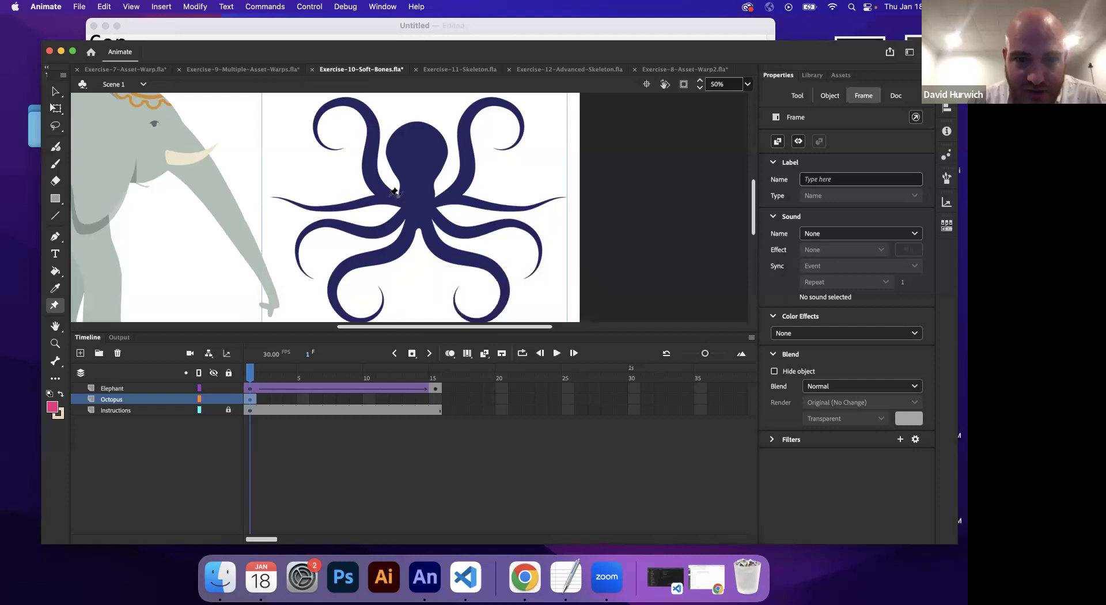
mouse_move(390, 196)
left_mouse_down()
mouse_move(320, 142)
mouse_move(435, 192)
mouse_move(407, 189)
left_mouse_up()
key("v")
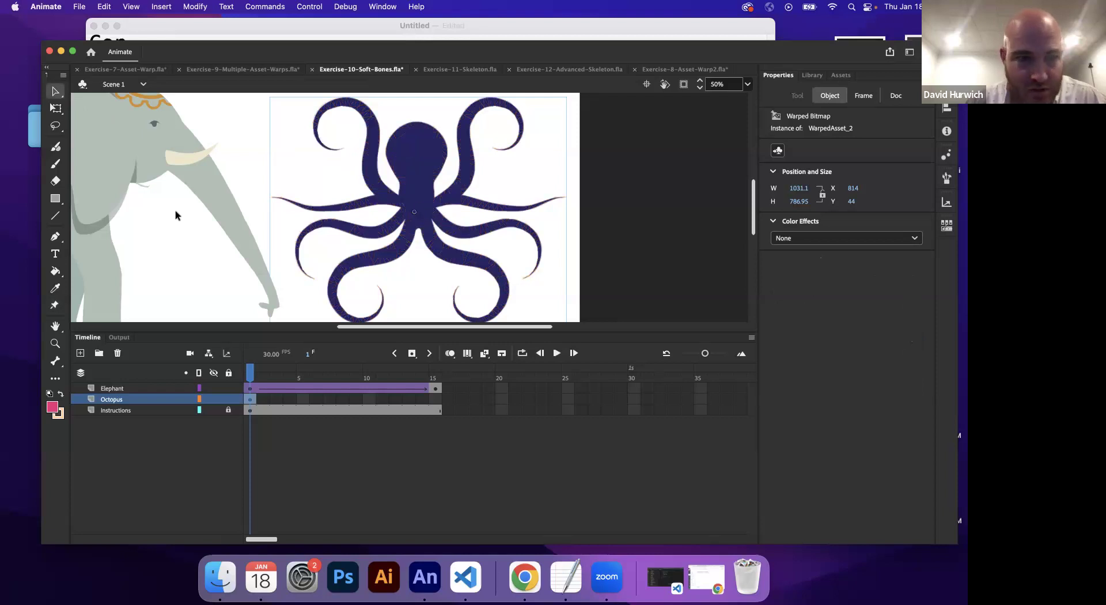
left_click(56, 306)
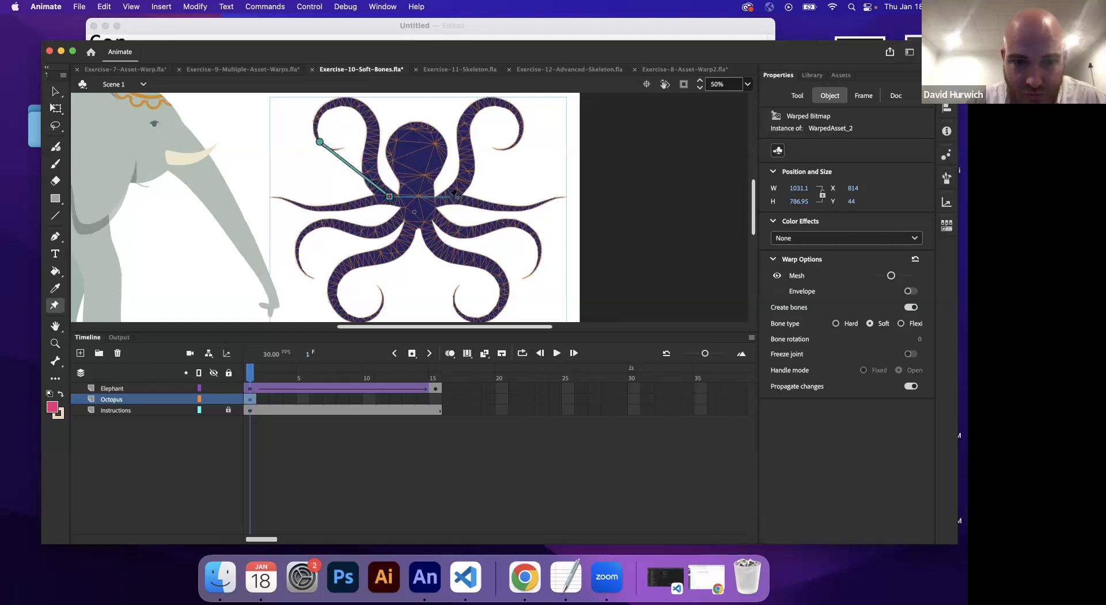
left_click(389, 198)
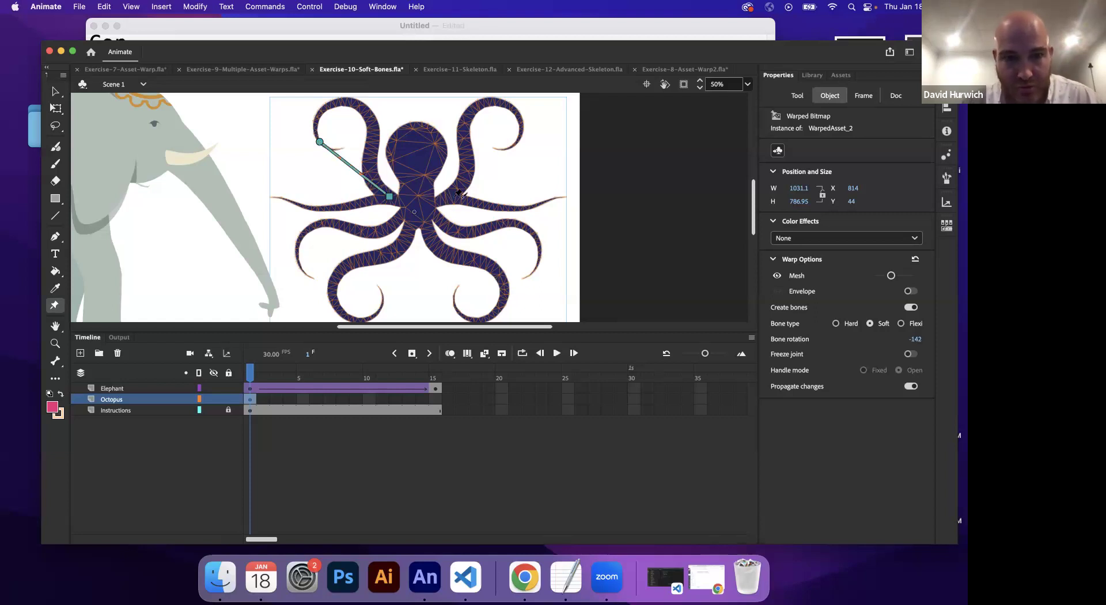
Step: Add a separate soft bone from the octopus's body to the curl of the upper-right tentacle, replacing the misplaced end joint
left_click(429, 203)
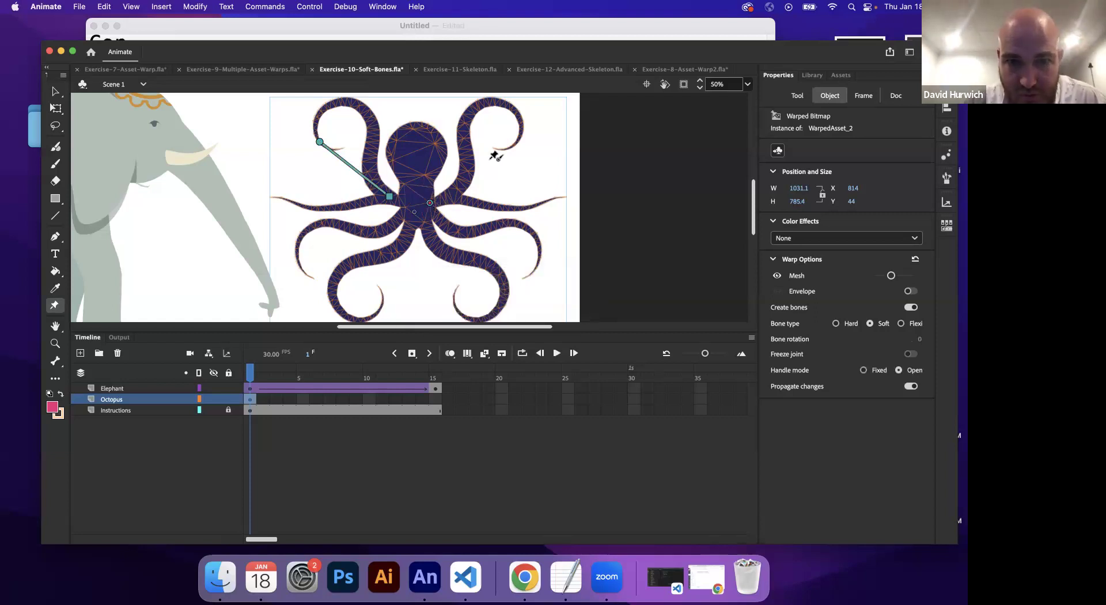
left_click(514, 144)
left_click(513, 144)
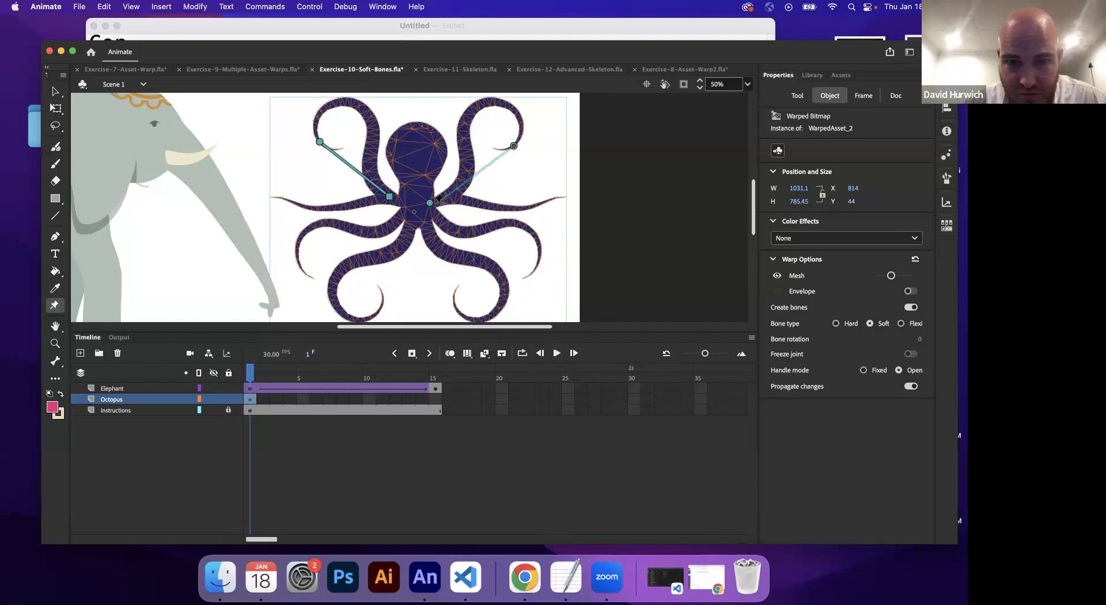
key("Delete")
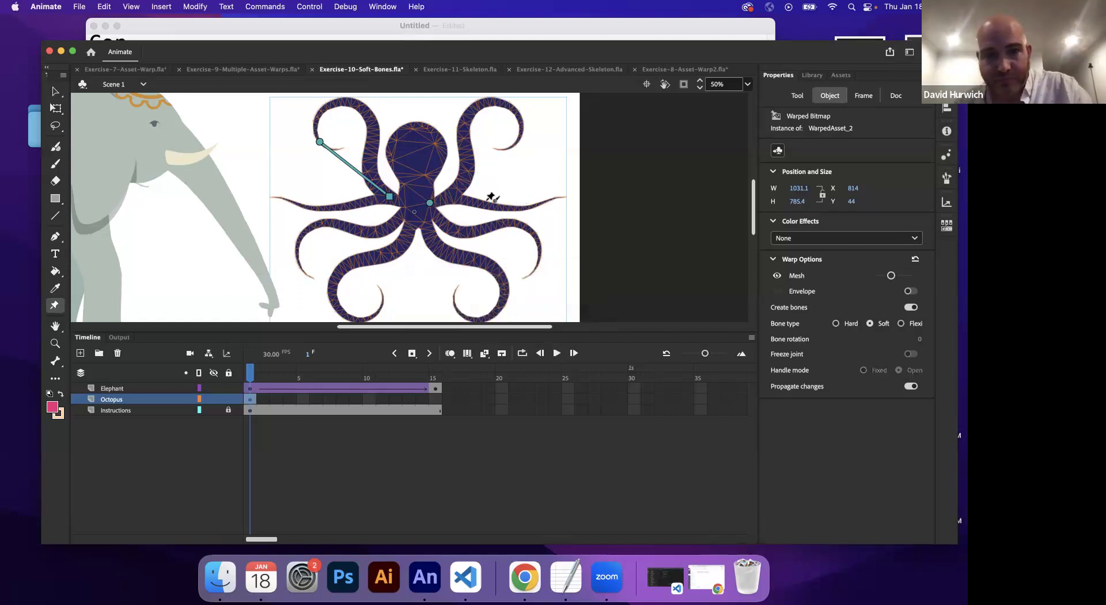
left_click(430, 203)
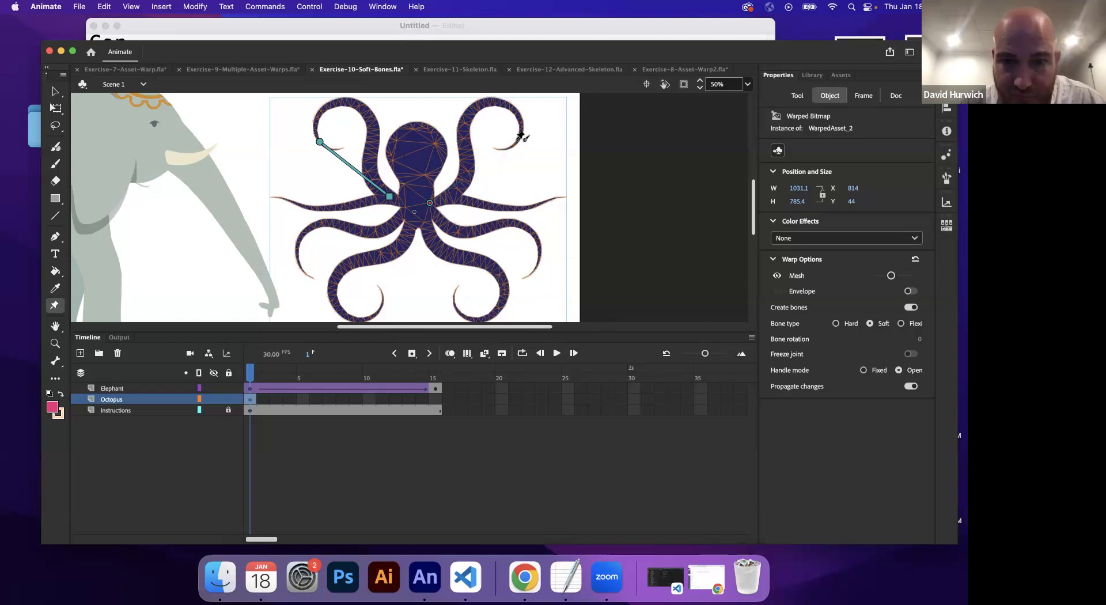
left_click(520, 133)
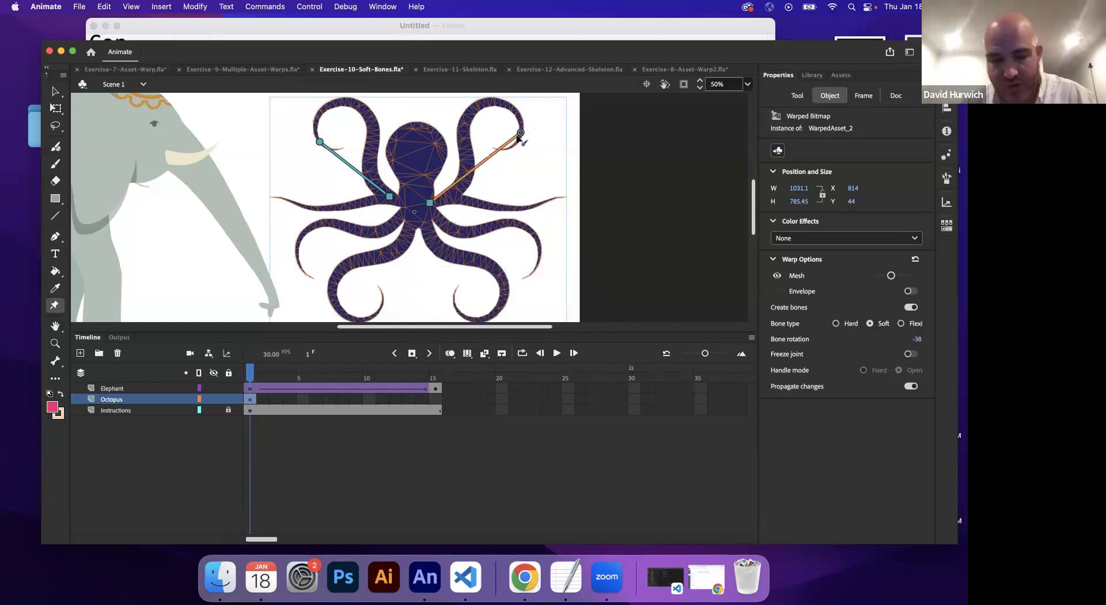
Step: Deselect the octopus and add a third soft bone from the base of its body to the lower-left tentacle's curl
left_click(514, 280)
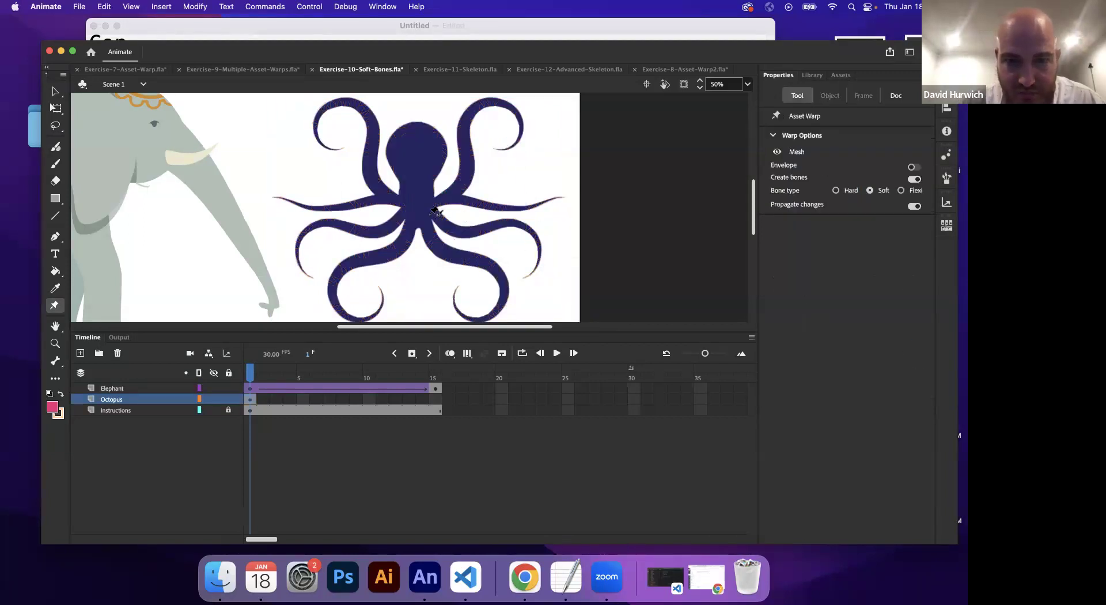
left_click(416, 225)
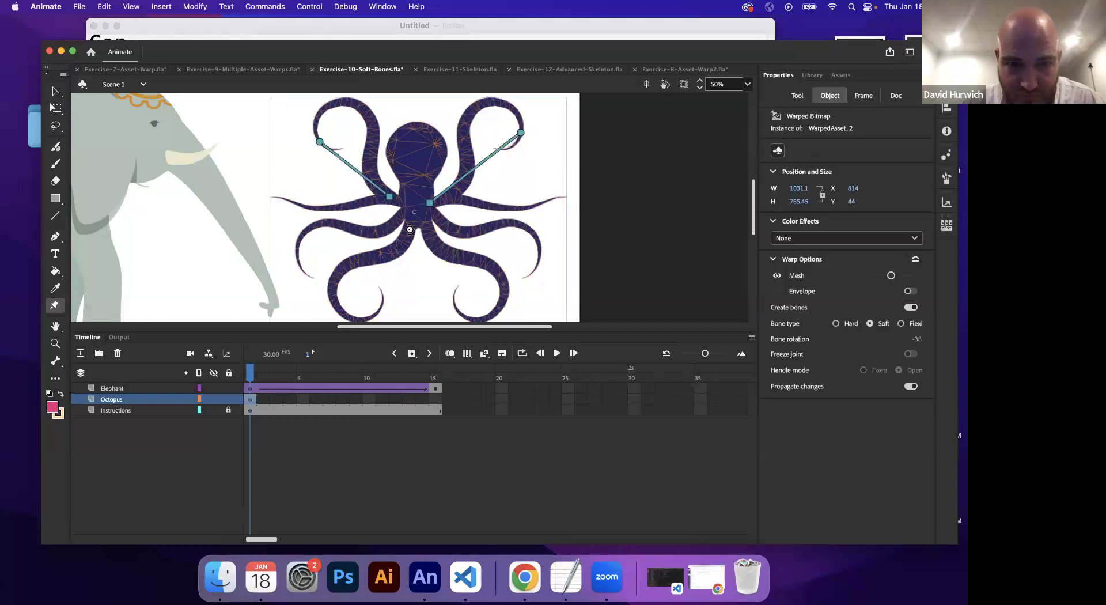
left_click_drag(410, 229, 369, 318)
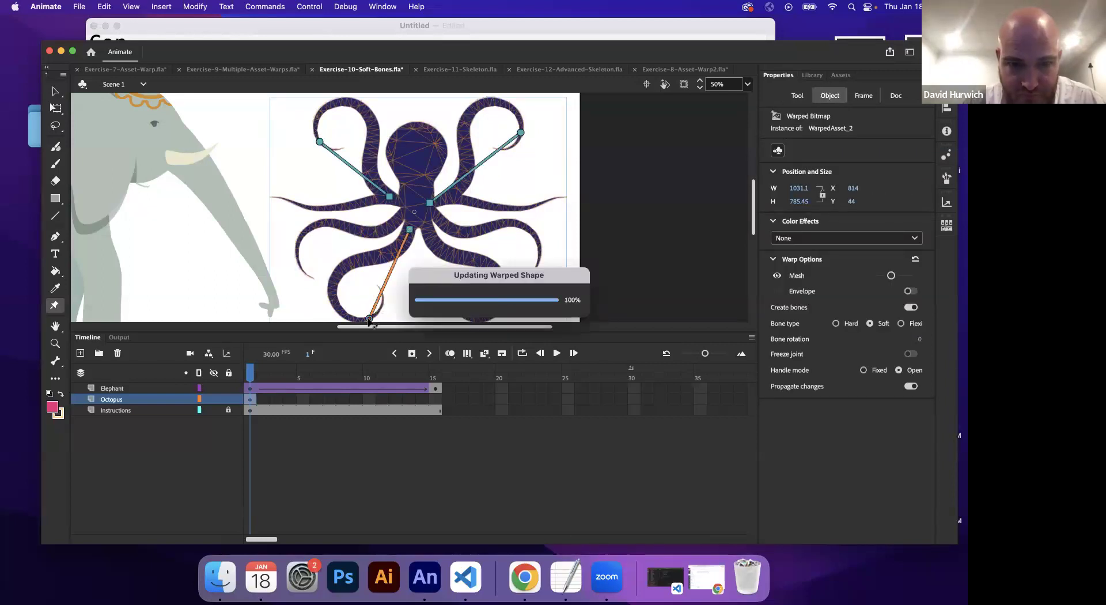
Step: Add a fourth separate soft bone from the base of the octopus's body to the curl of the lower-right tentacle
left_click(431, 233)
left_click(474, 319)
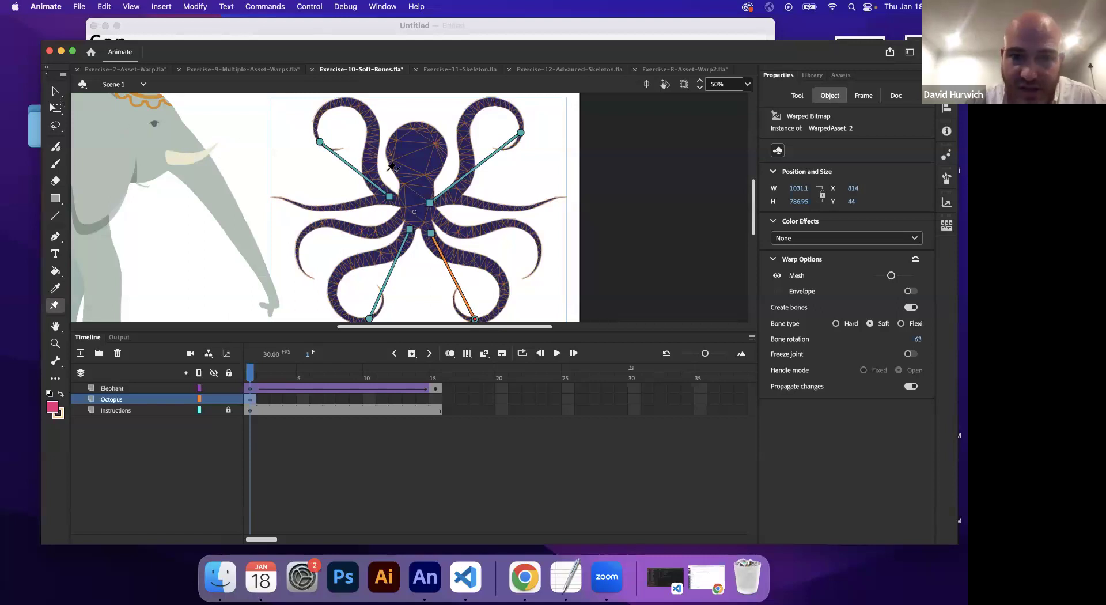
left_click(390, 279)
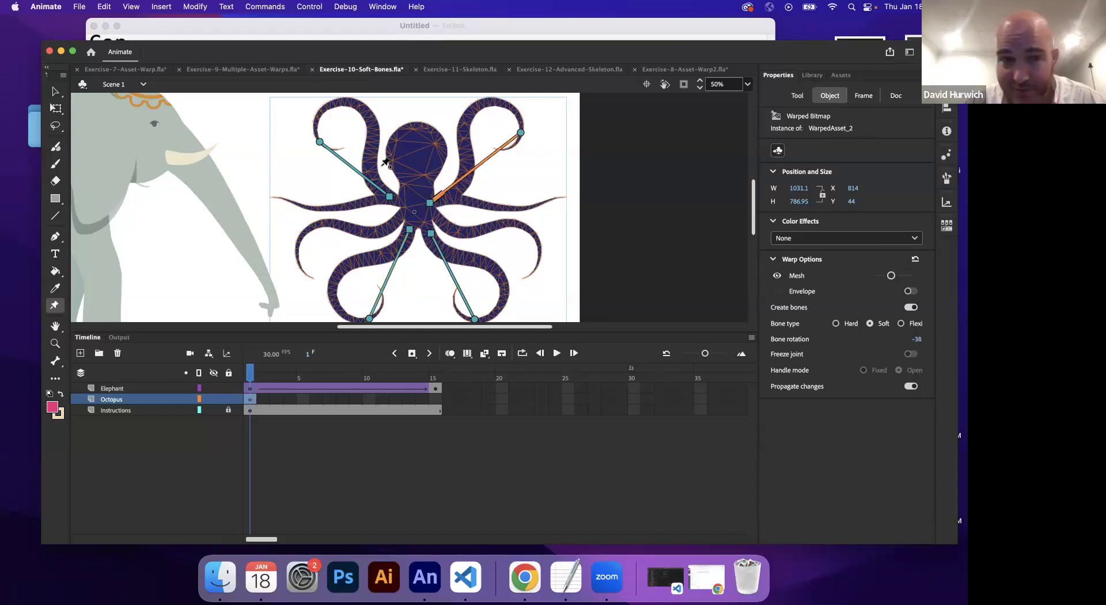
left_click(361, 173)
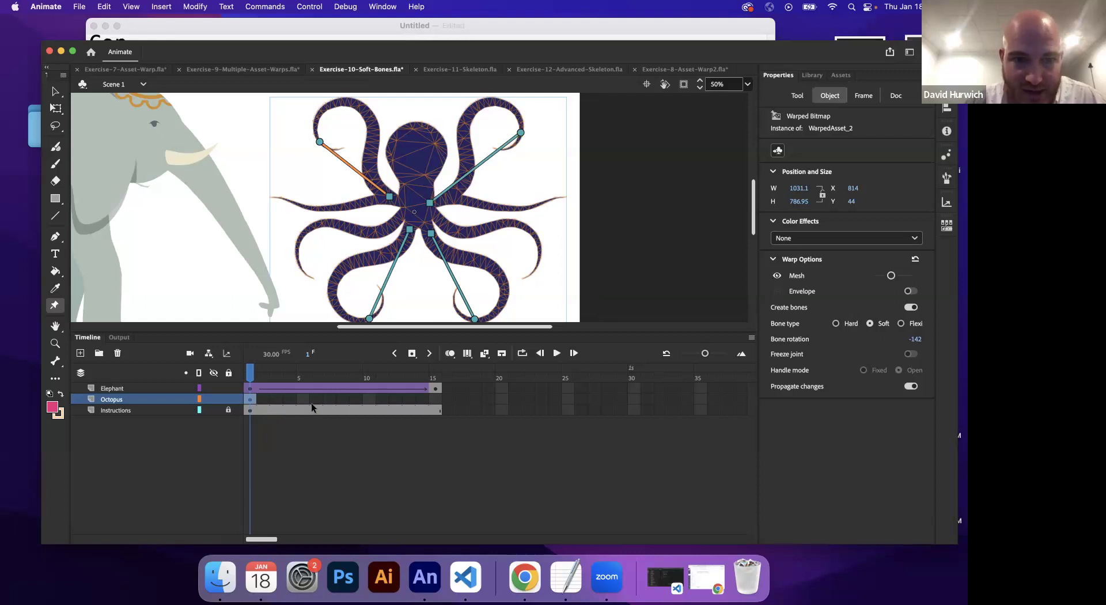
Step: Insert a keyframe at frame 15 of the Octopus layer
left_click(434, 400)
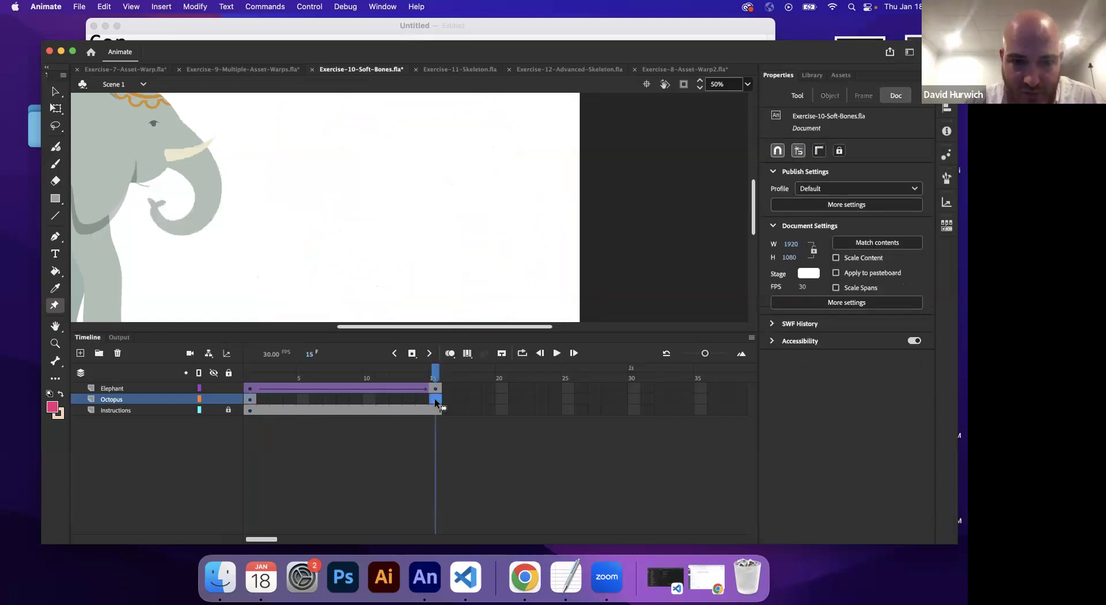
right_click(434, 399)
left_click(475, 289)
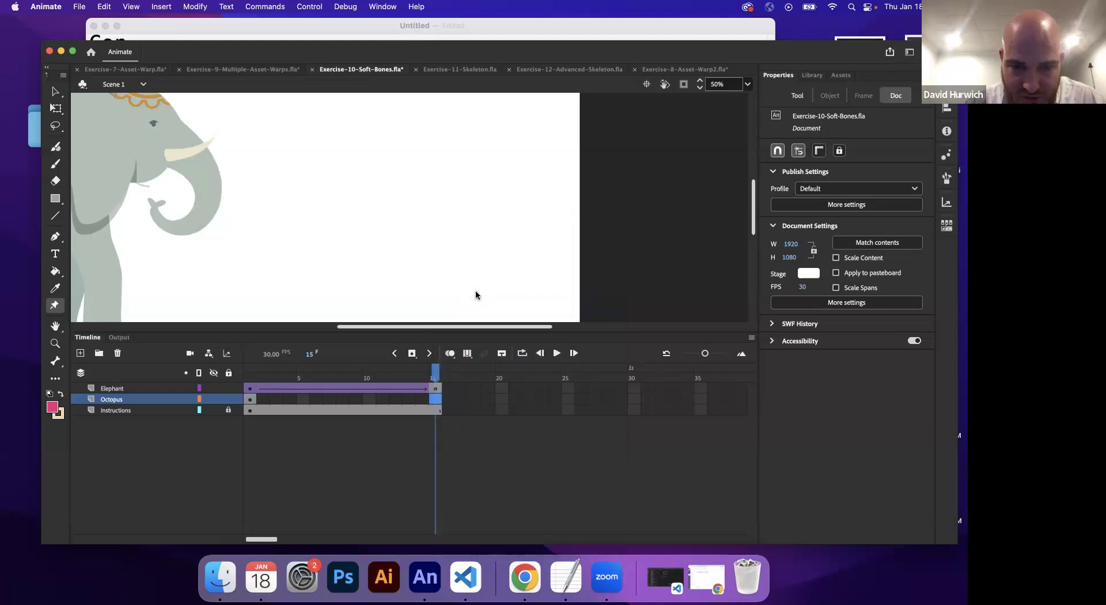
Step: At frame 15, pull the end joints of the octopus's upper tentacles down and those of its lower tentacles up toward the body
left_click_drag(320, 144, 343, 197)
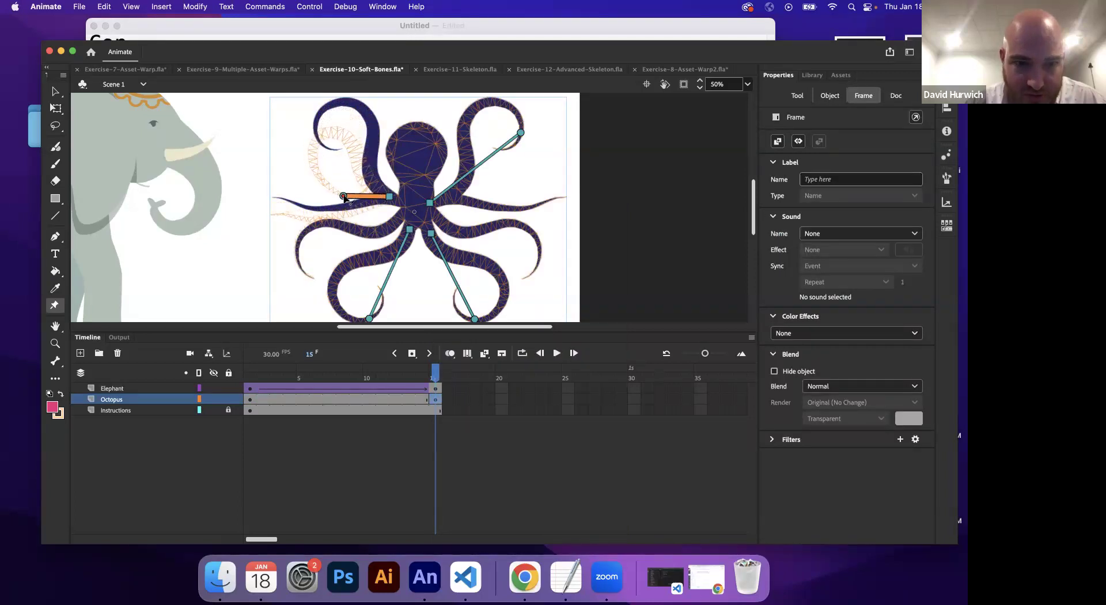
left_click_drag(520, 132, 514, 191)
left_click_drag(476, 319, 425, 270)
left_click_drag(369, 318, 396, 281)
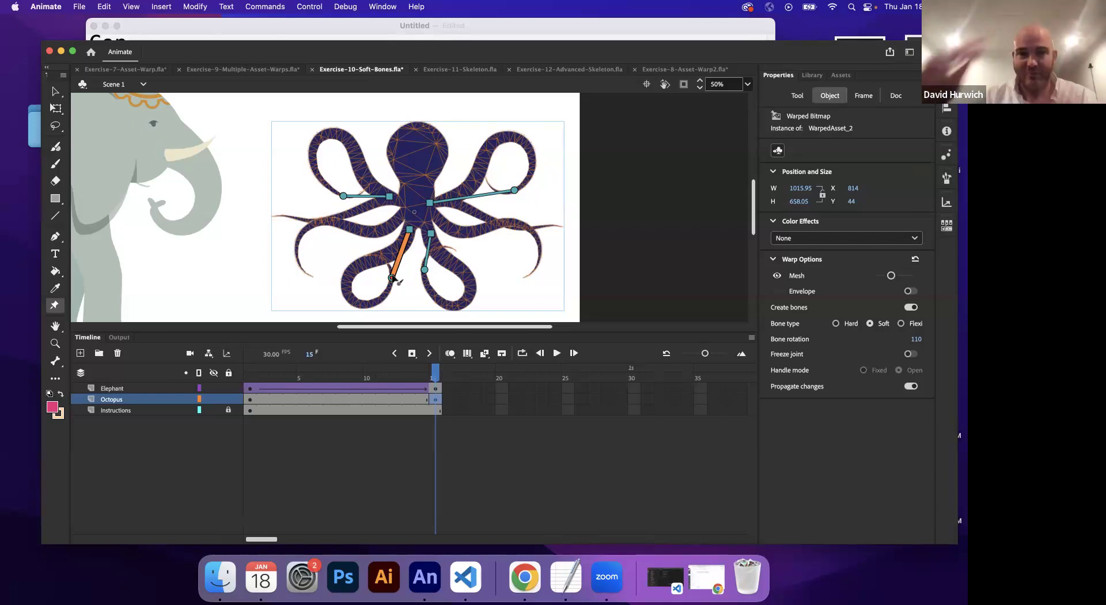
Step: Create a classic tween on the Octopus layer from its frame 1 keyframe
left_click(251, 401)
left_click(160, 7)
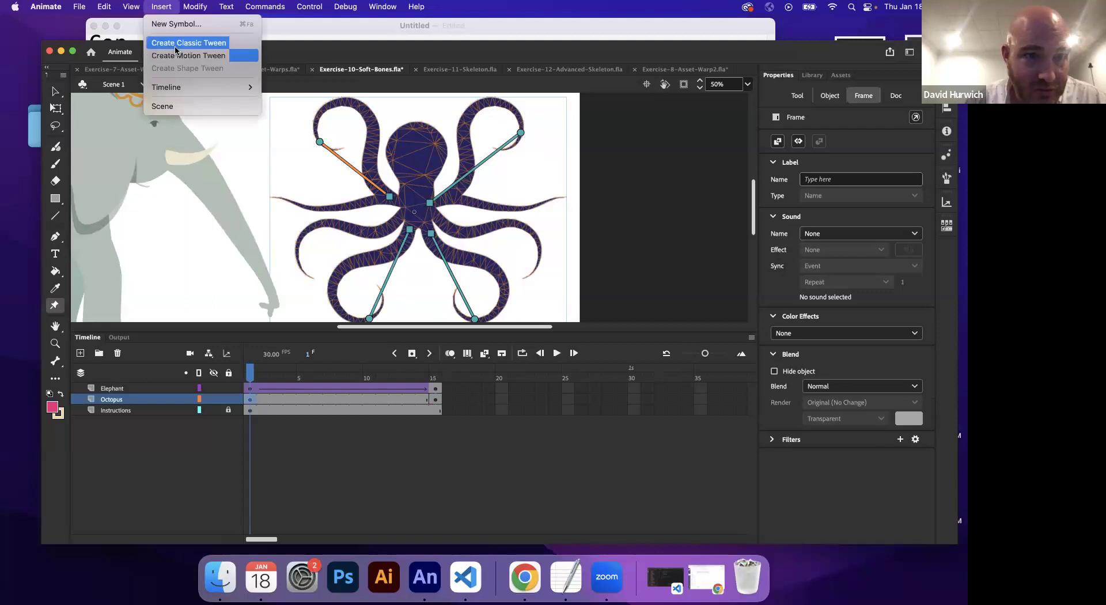
left_click(175, 51)
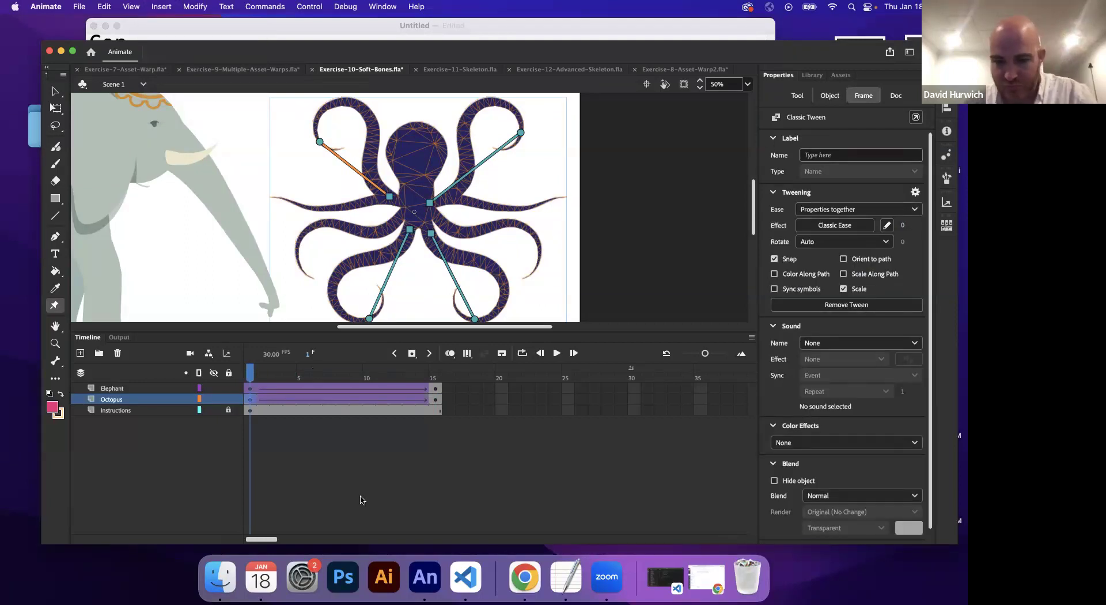
Step: Play the animation from frame 1 several times to review the elephant's trunk and the octopus's tentacles moving together
key("super+minus")
left_click(253, 380)
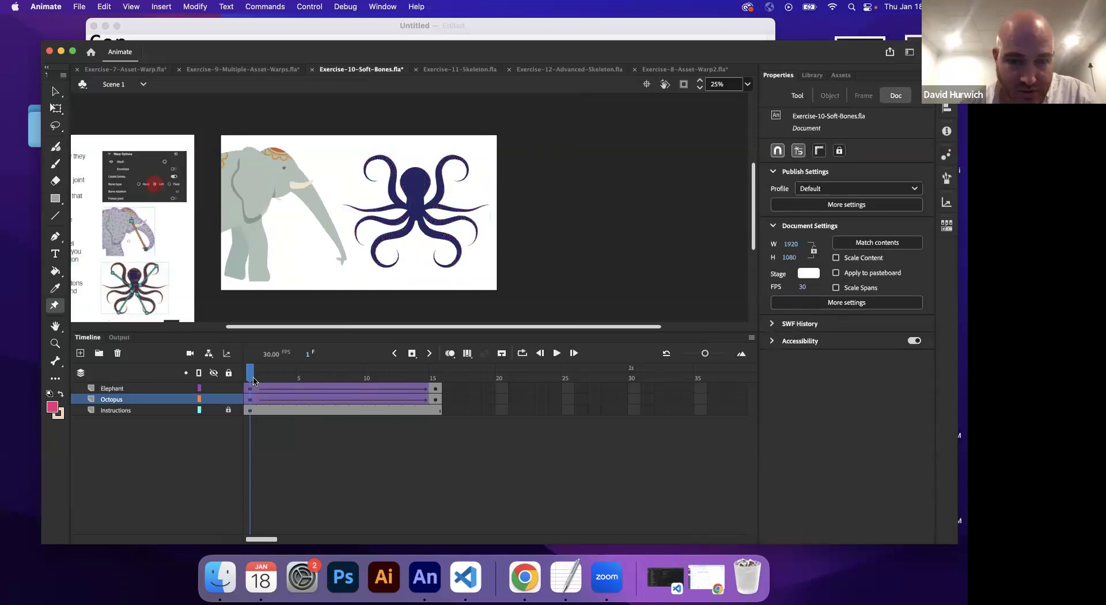
key("Return")
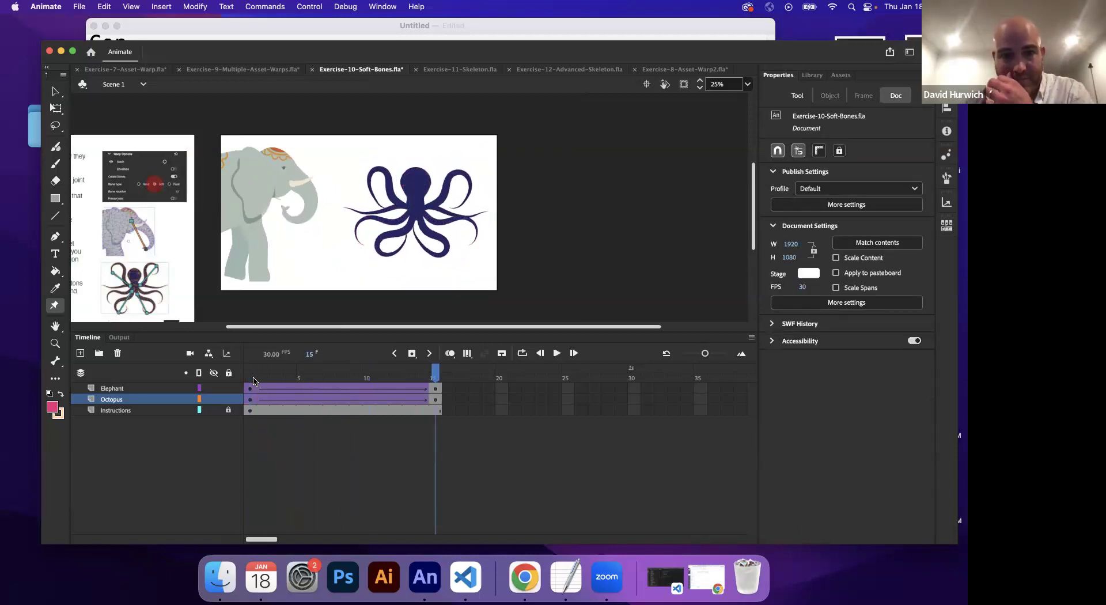
key("Return")
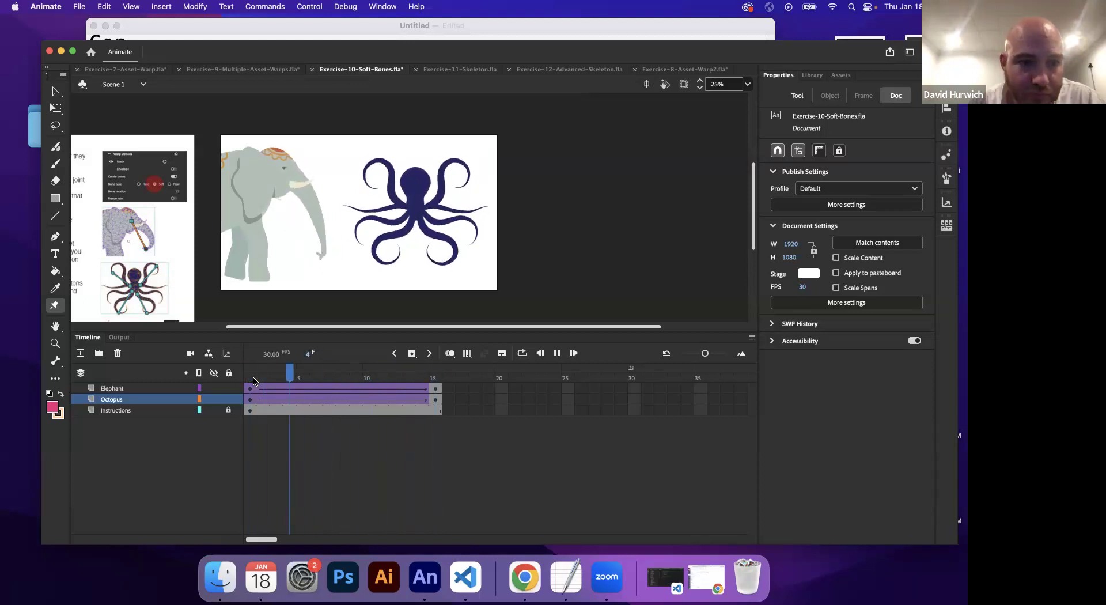
key("Return")
key("Return")
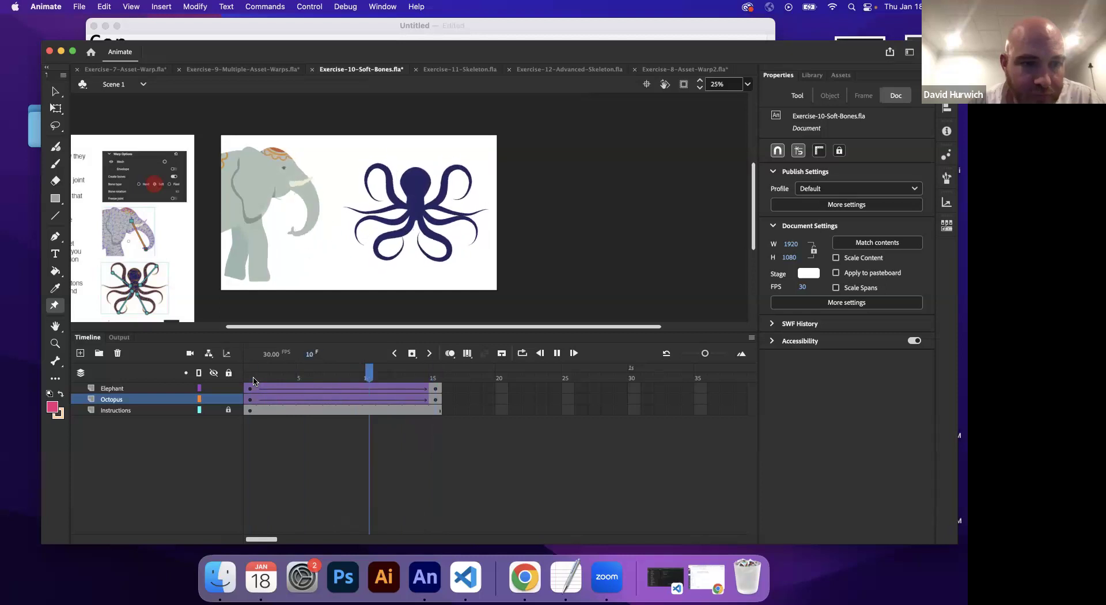
key("Return")
key("Return")
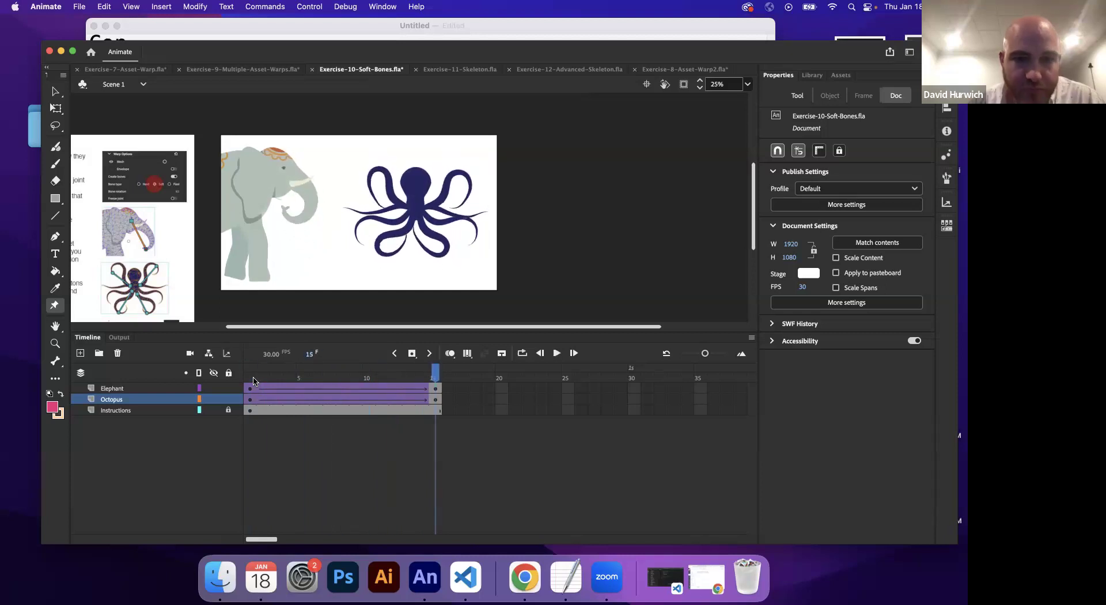